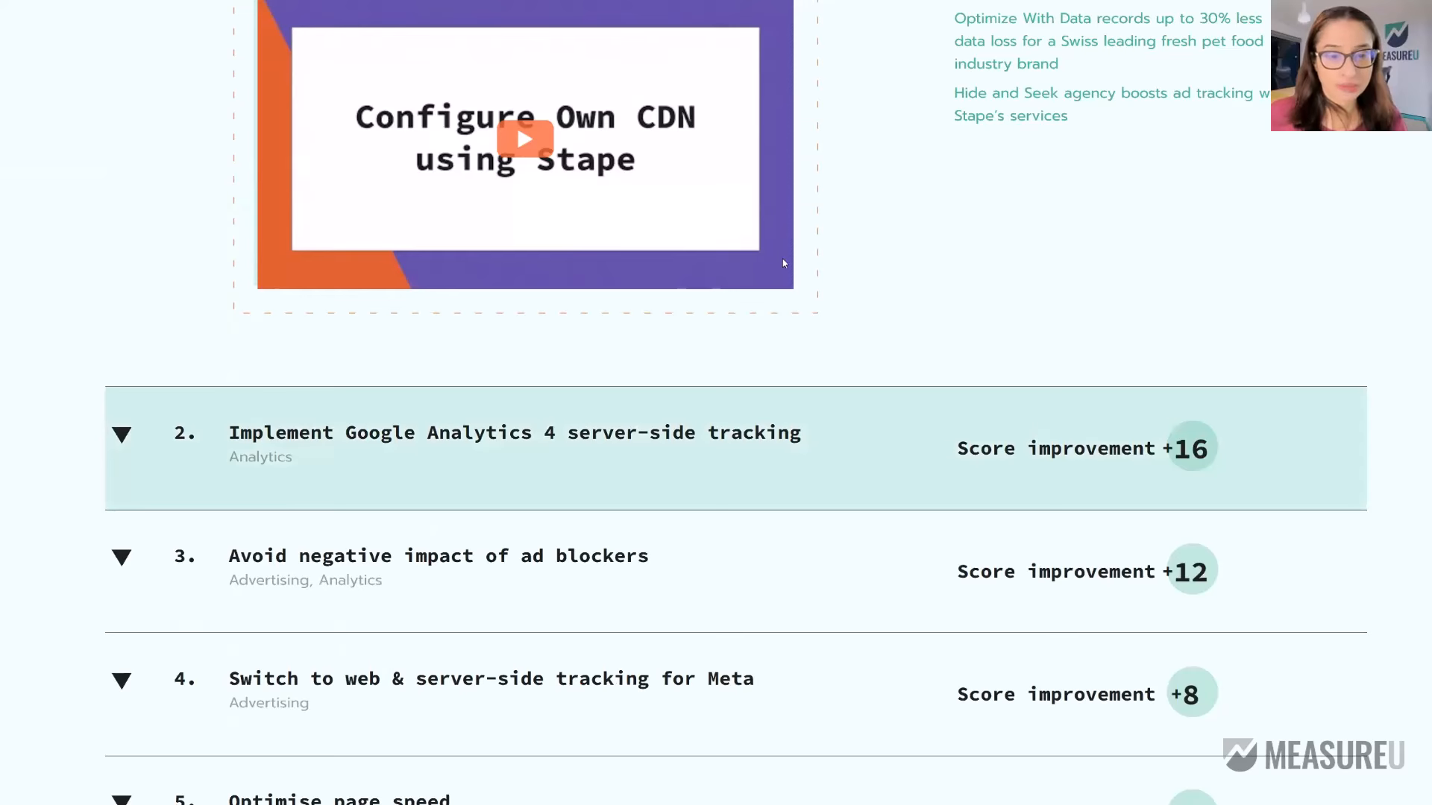
Step: Review the tracking report's scores and recommendations, expanding the Google Analytics 4 server-side tracking recommendation
click(514, 461)
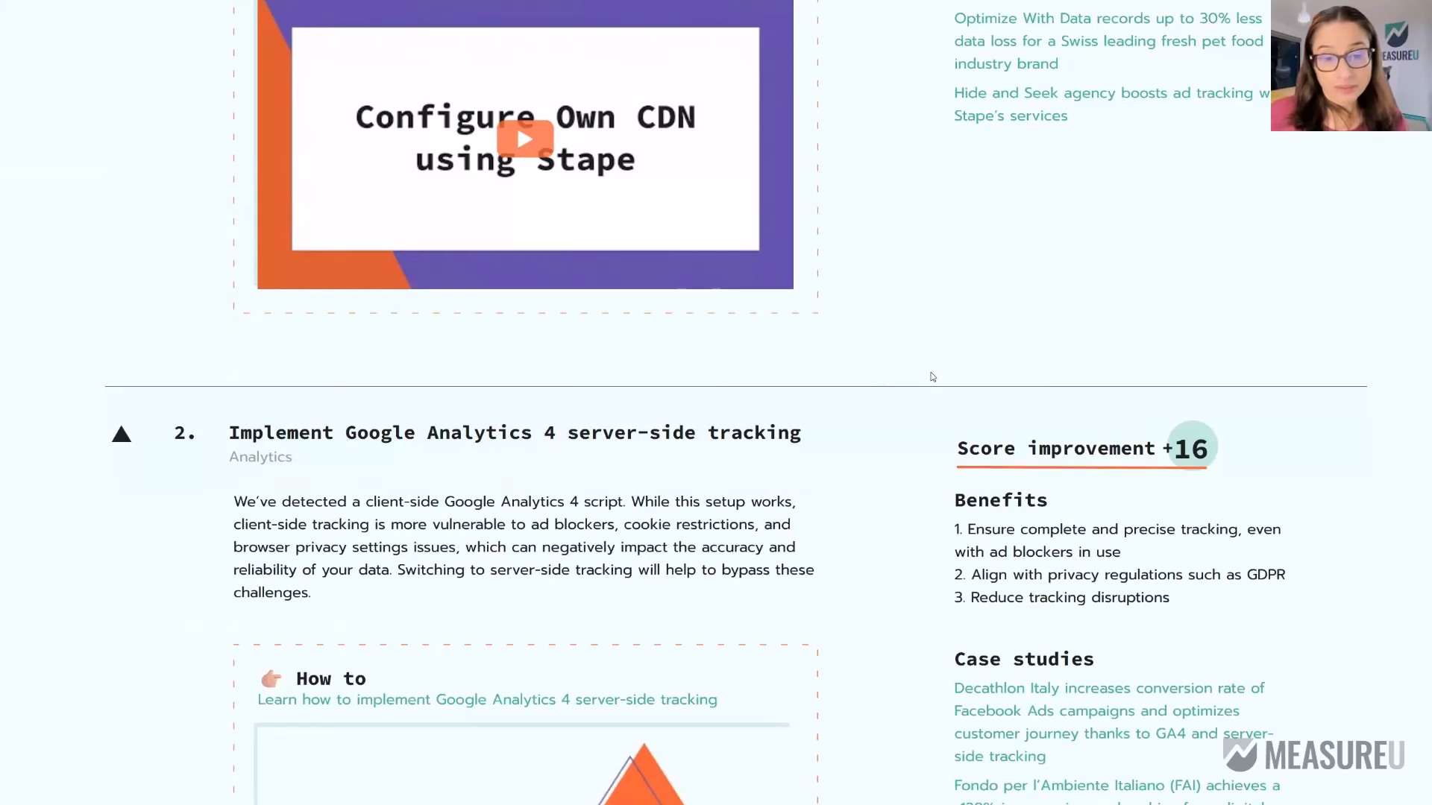
scroll(768, 391, down, 5)
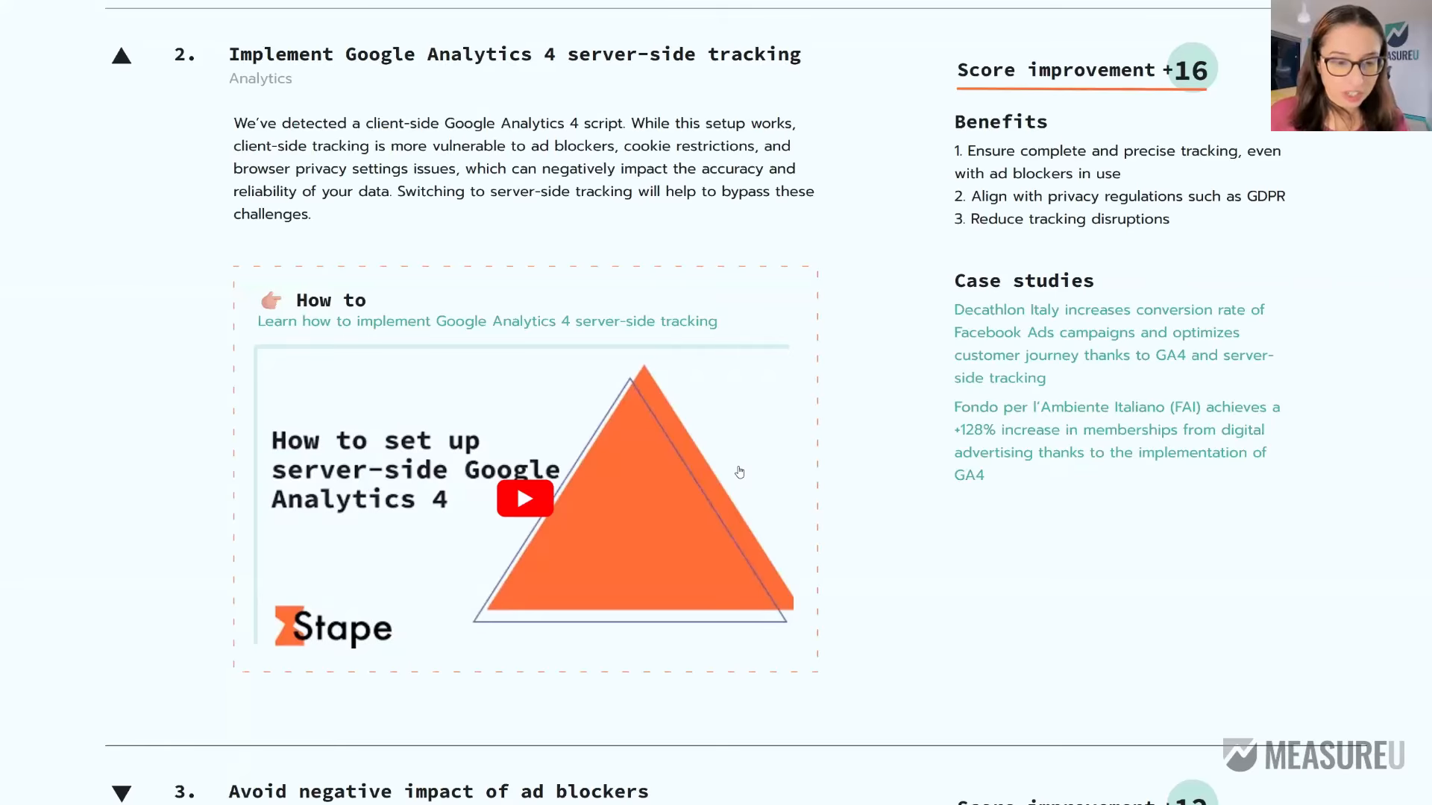
scroll(739, 472, down, 5)
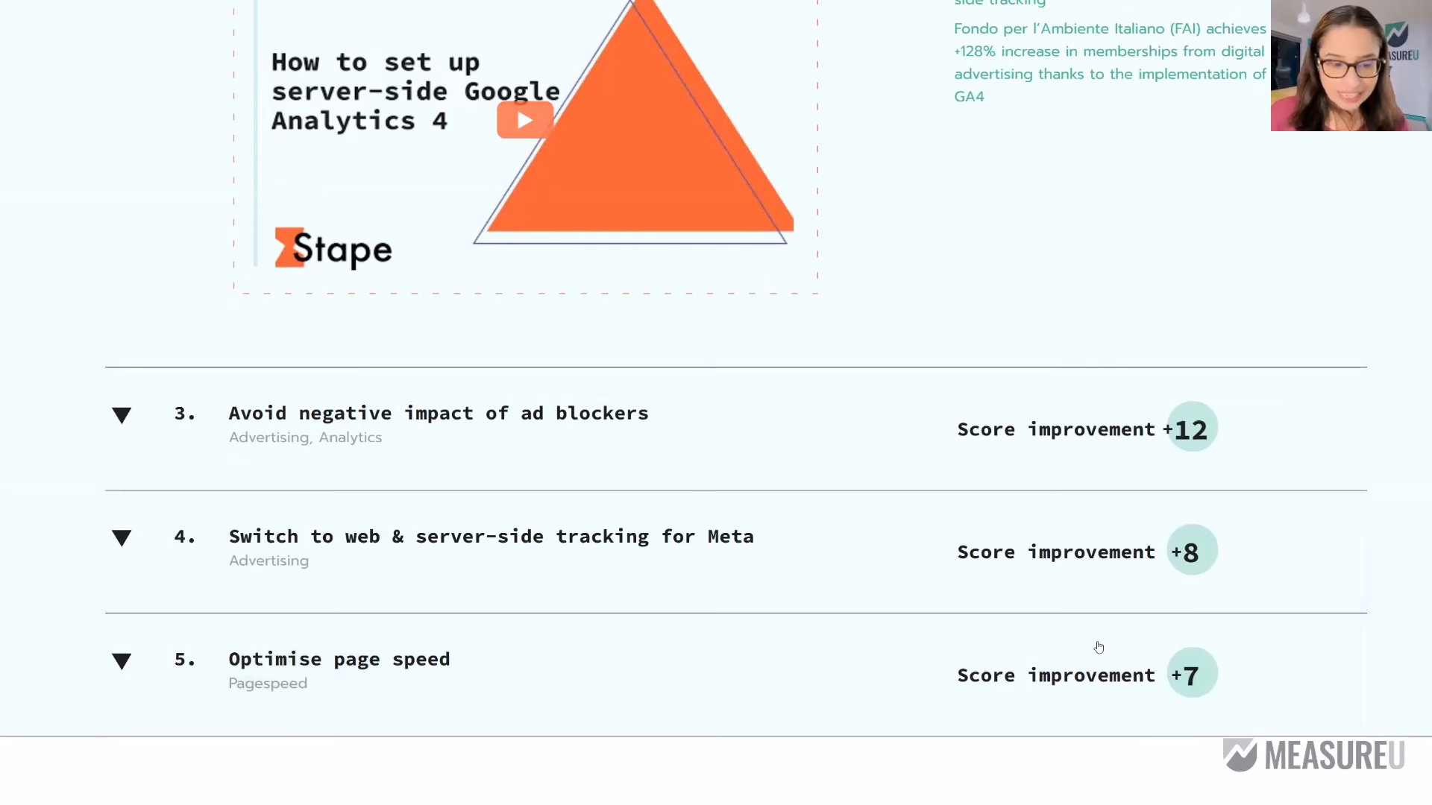
scroll(502, 463, down, 4)
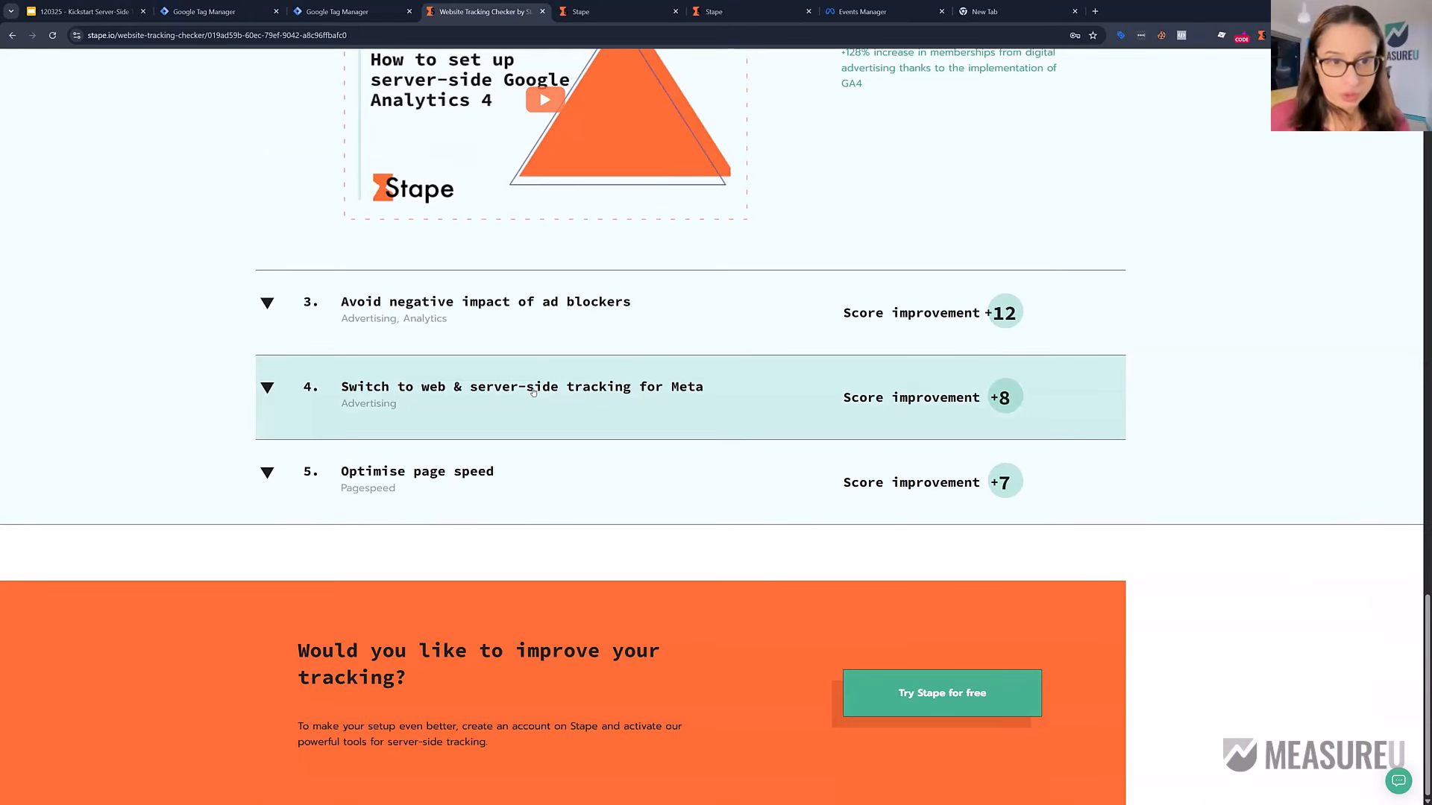
scroll(534, 392, up, 5)
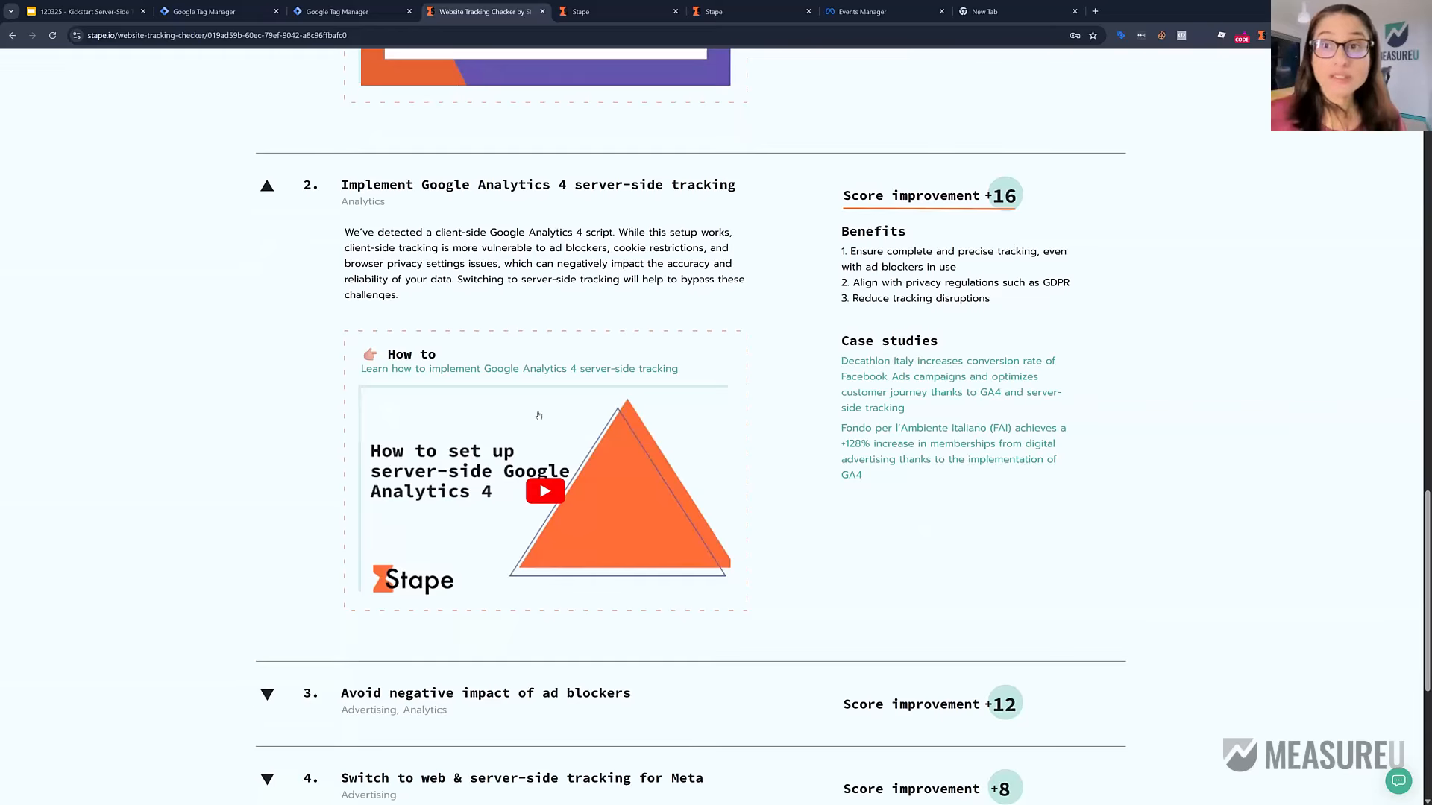
scroll(533, 393, up, 20)
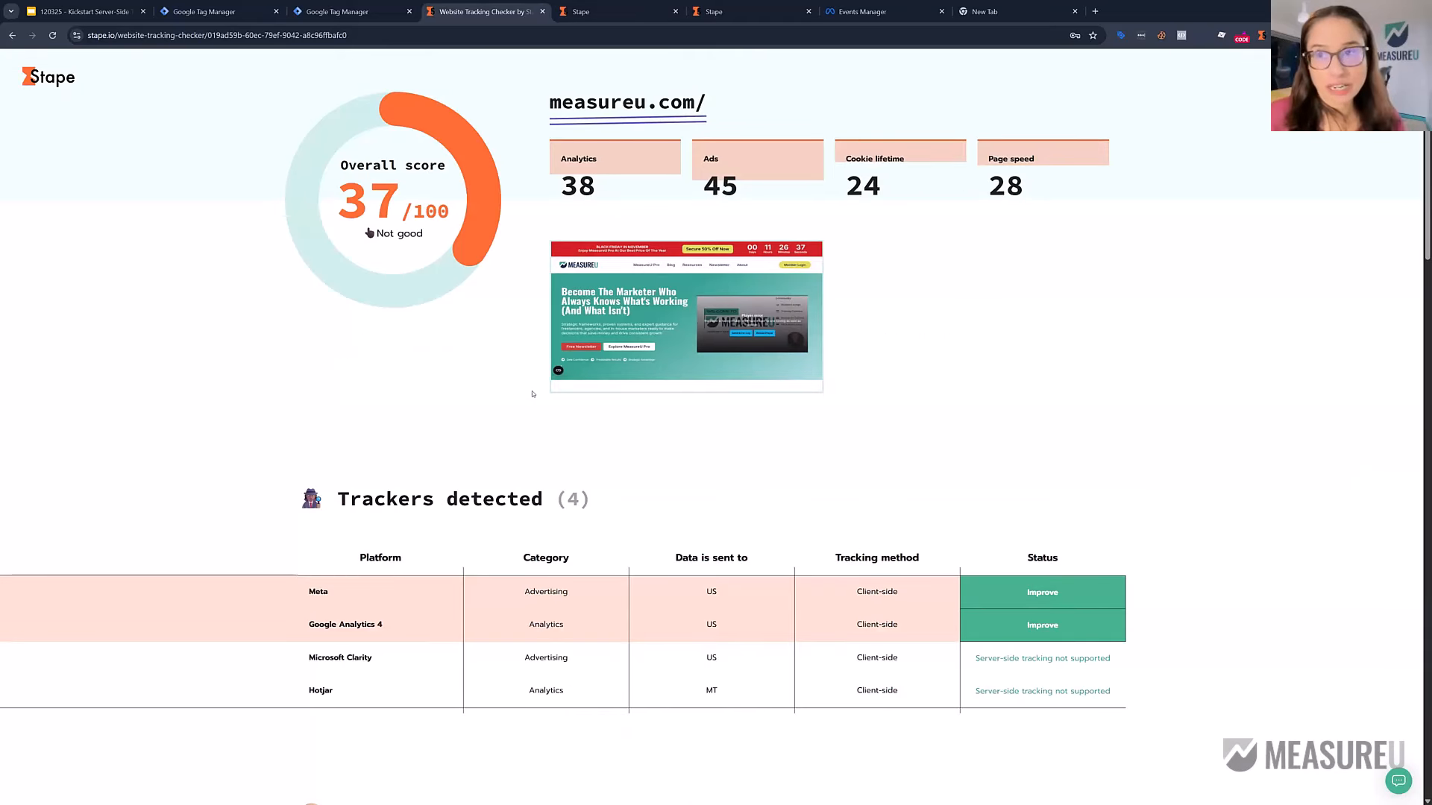
scroll(534, 435, down, 6)
scroll(536, 441, down, 8)
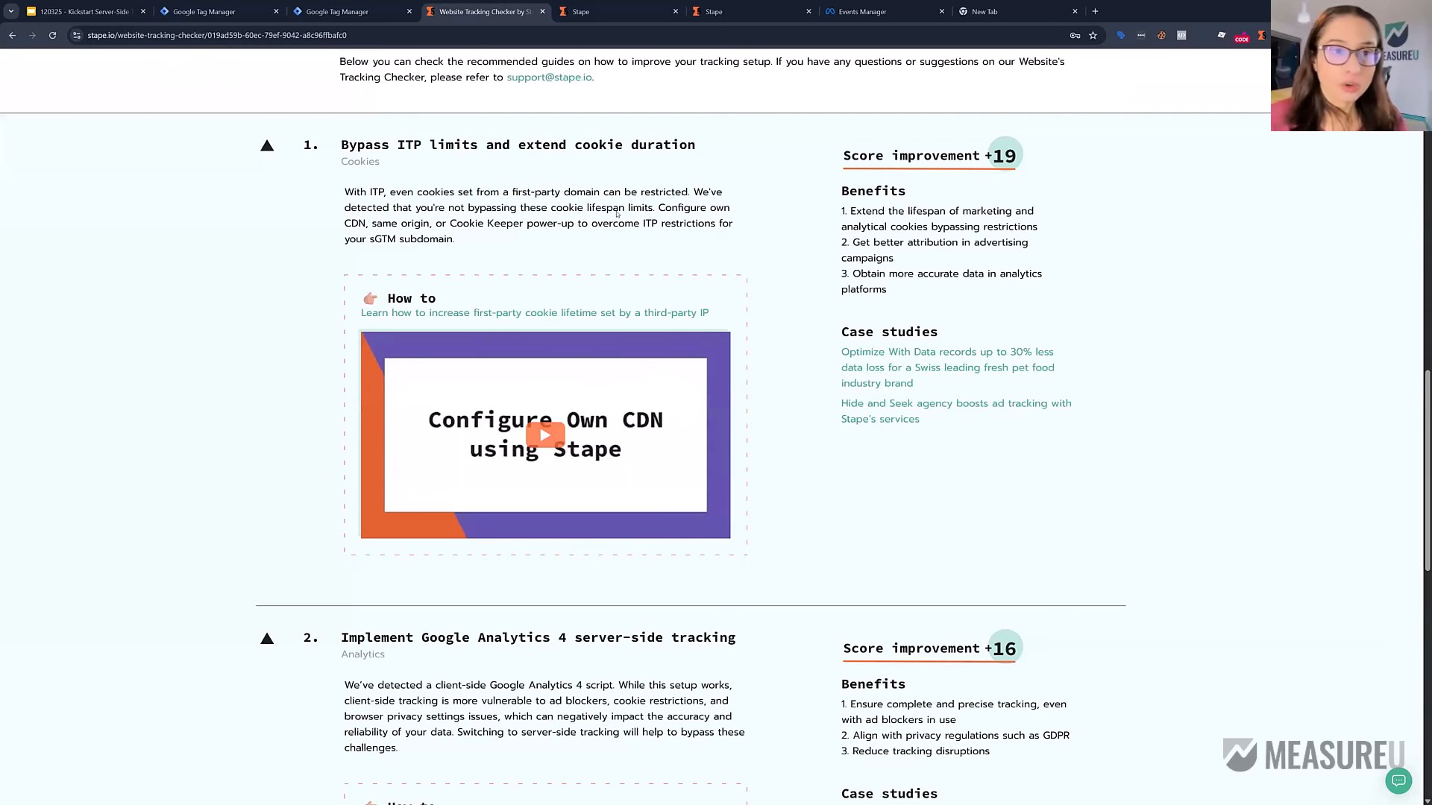
scroll(356, 153, up, 18)
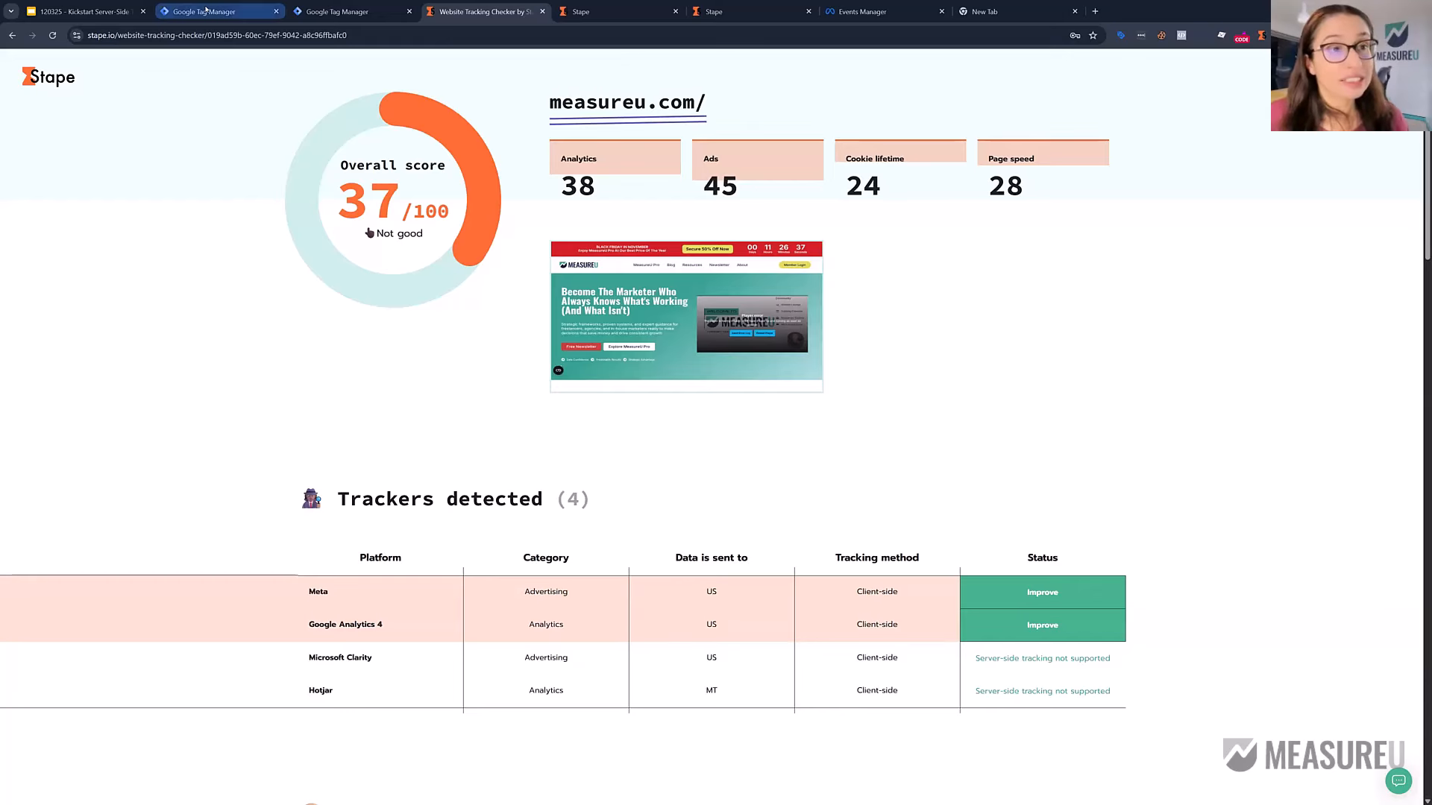
Step: Switch to the Stape dashboard and open the Setup Assistant
click(592, 12)
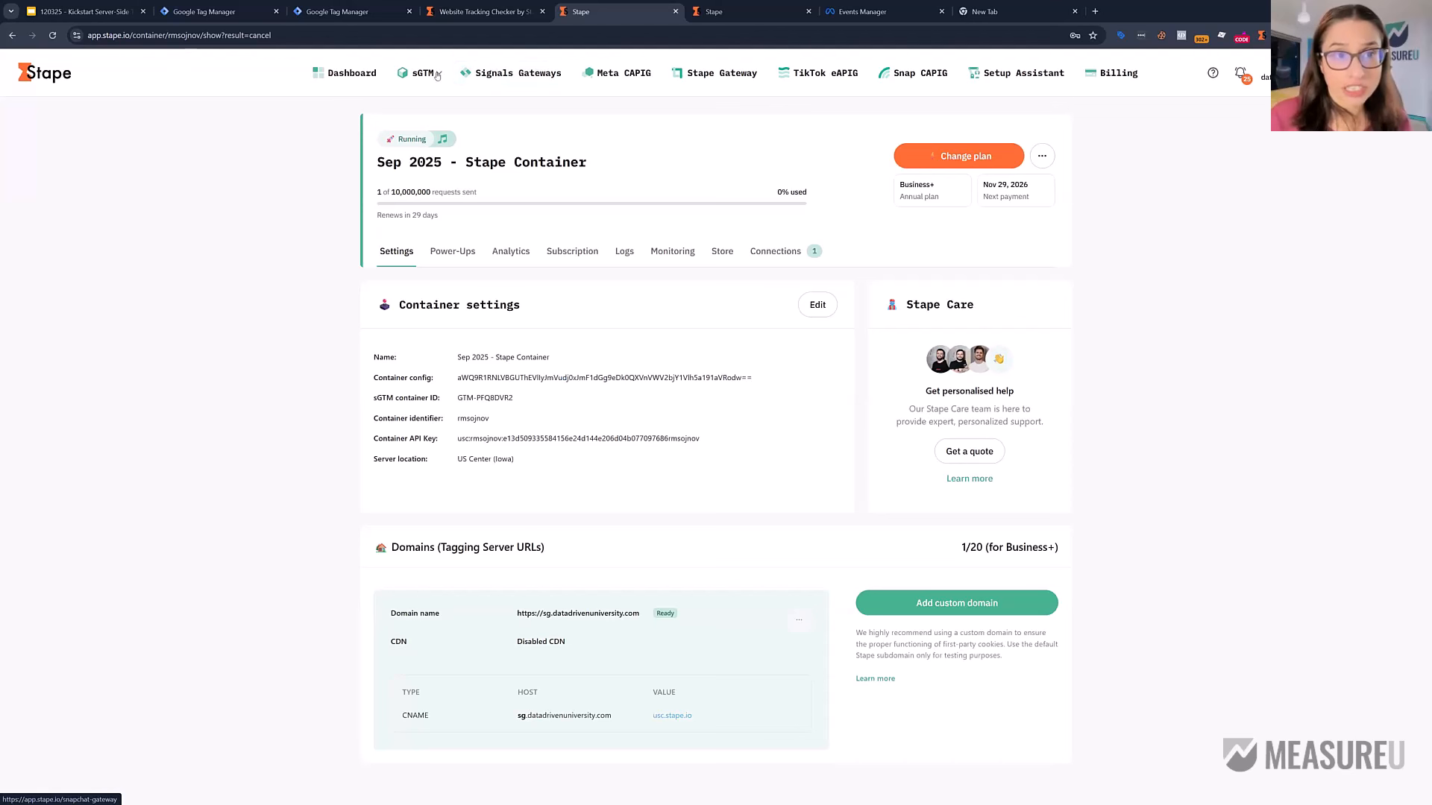
click(987, 72)
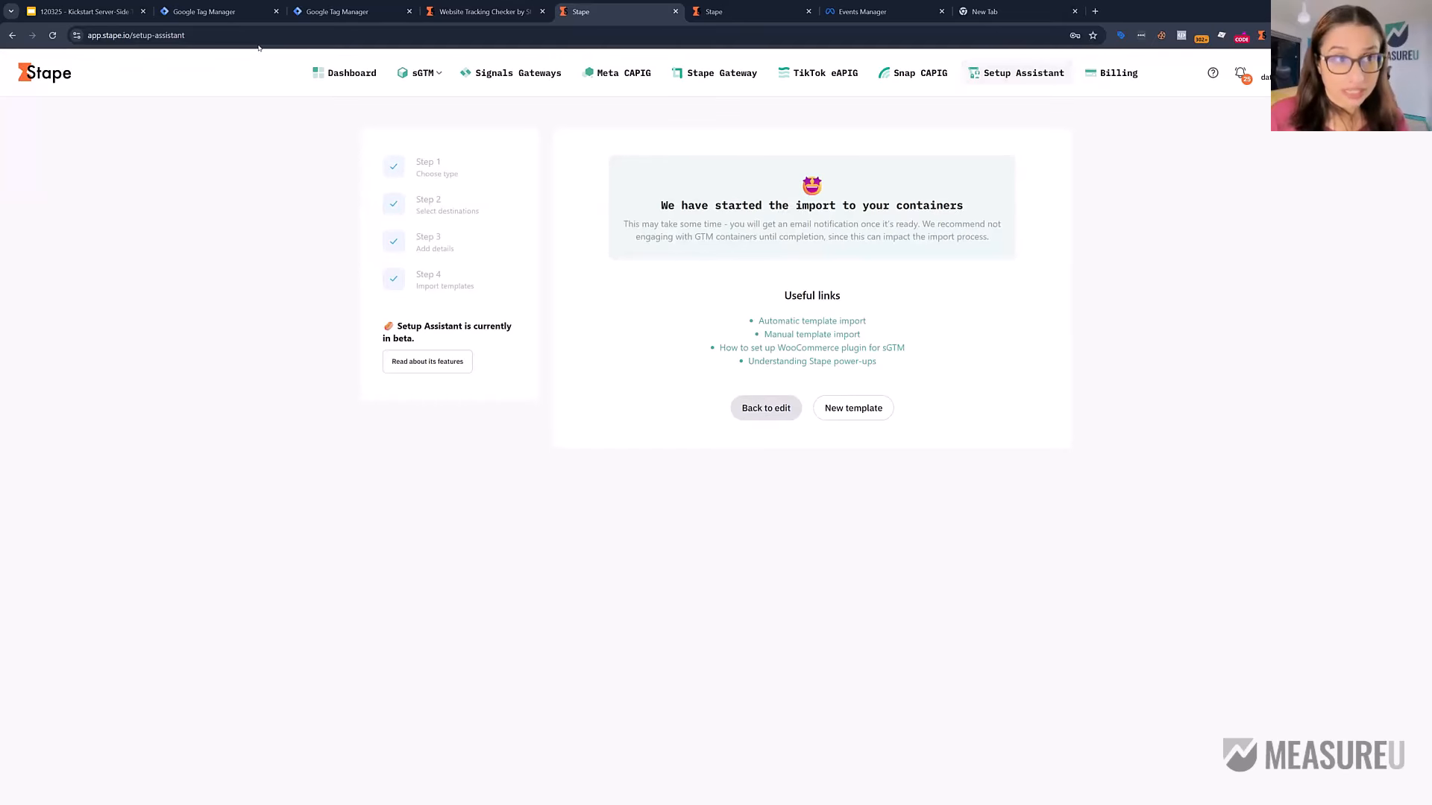
Step: Switch to Google Tag Manager, placing the server container ahead of the web one, and view the tag lists of both workshop containers
click(233, 13)
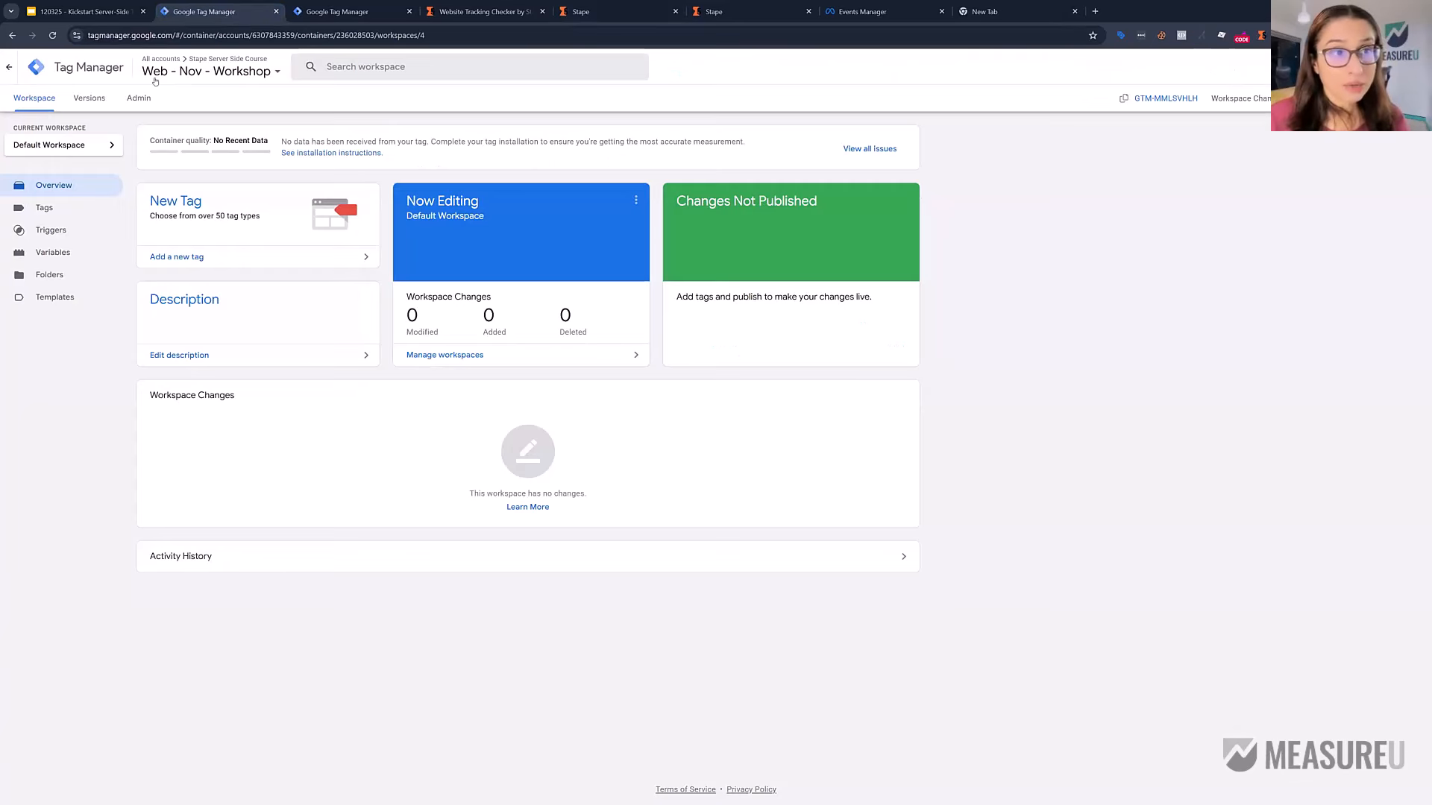
click(382, 17)
click(216, 12)
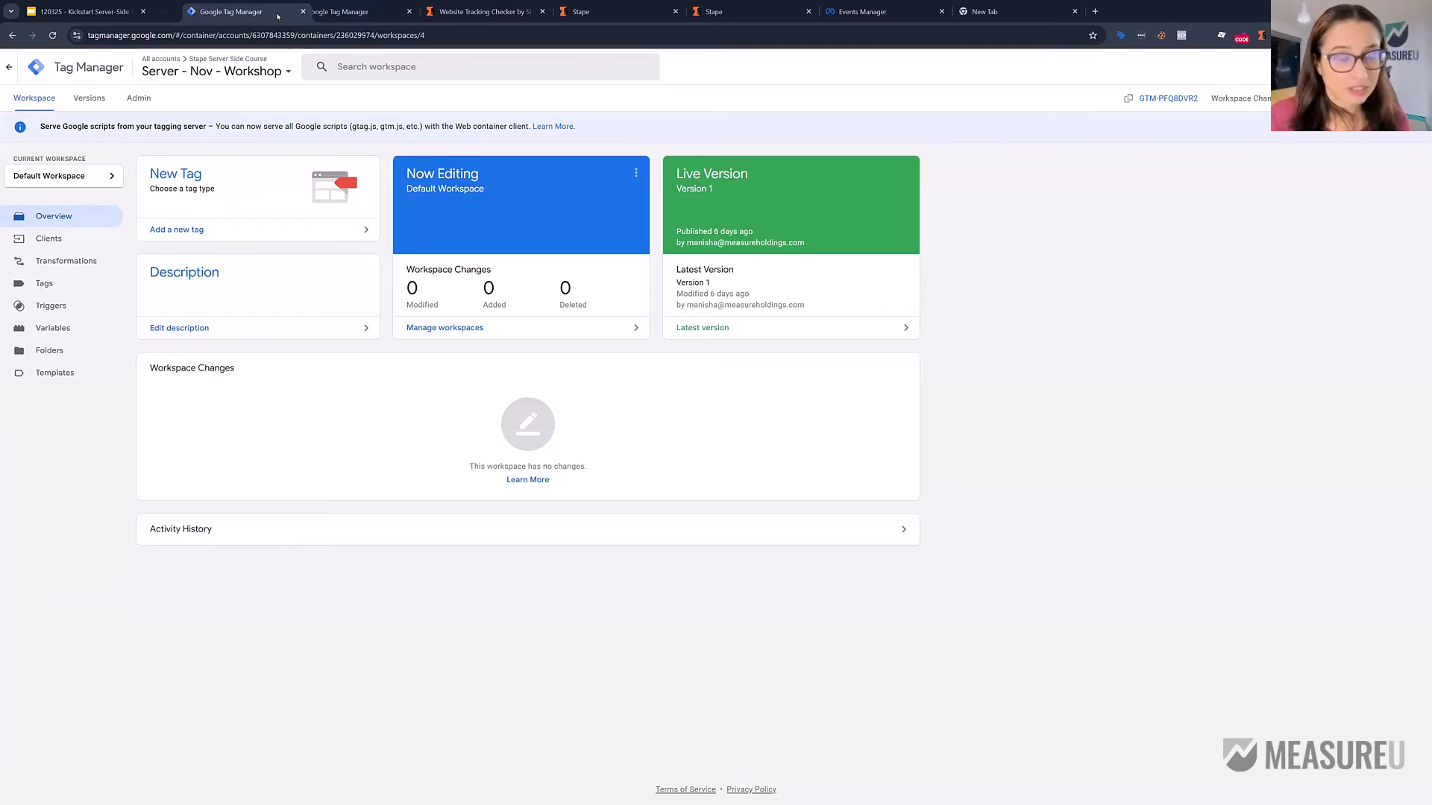
click(82, 284)
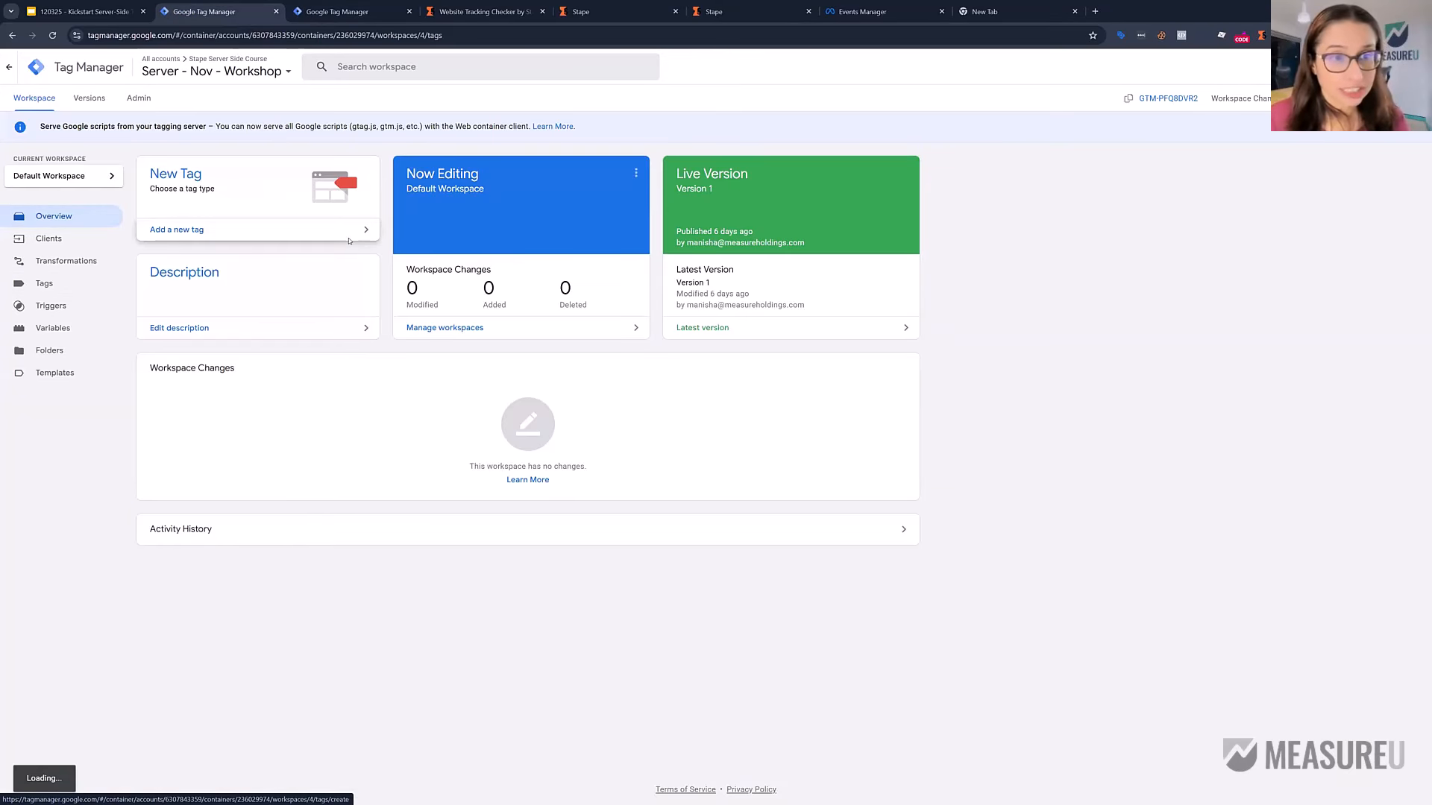
click(360, 11)
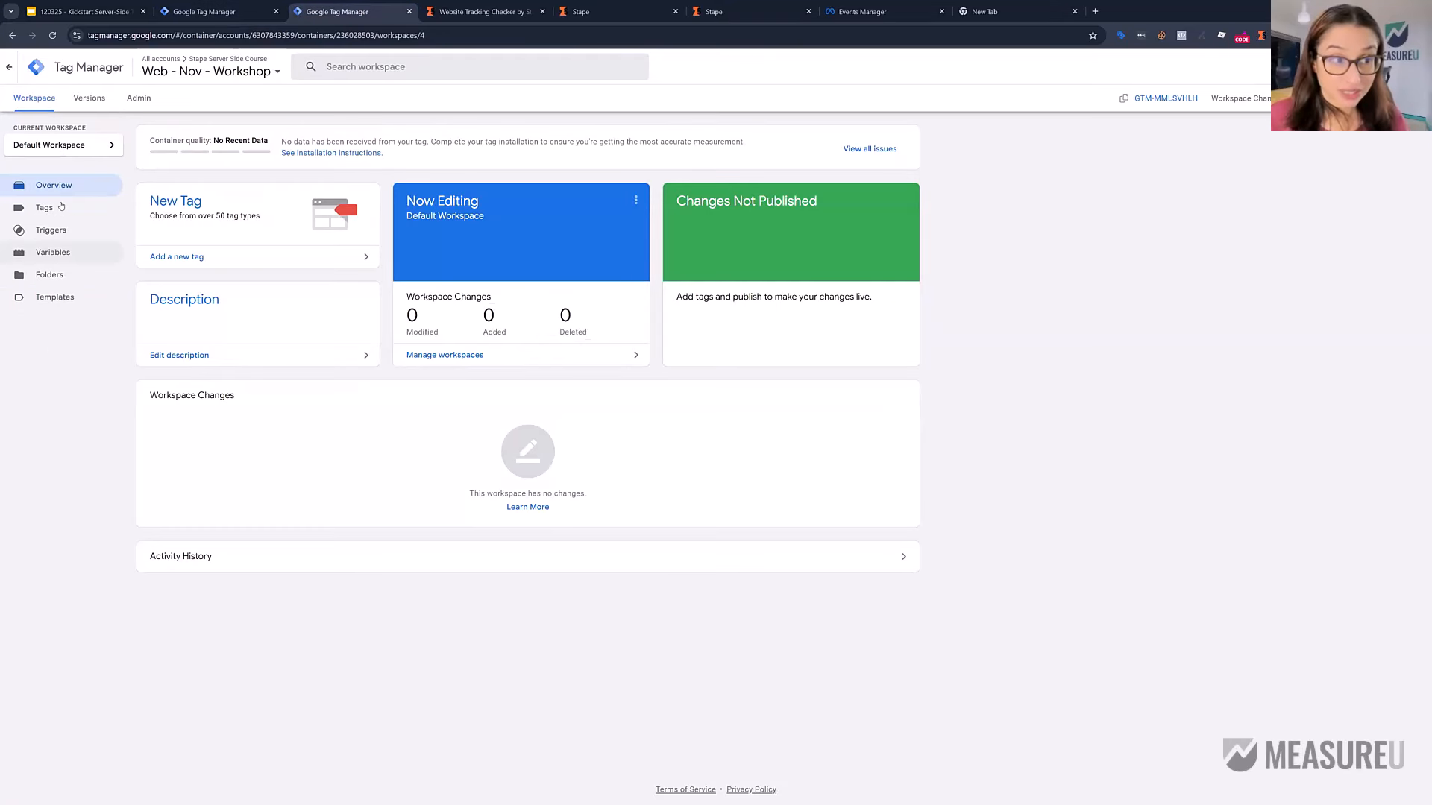
click(62, 208)
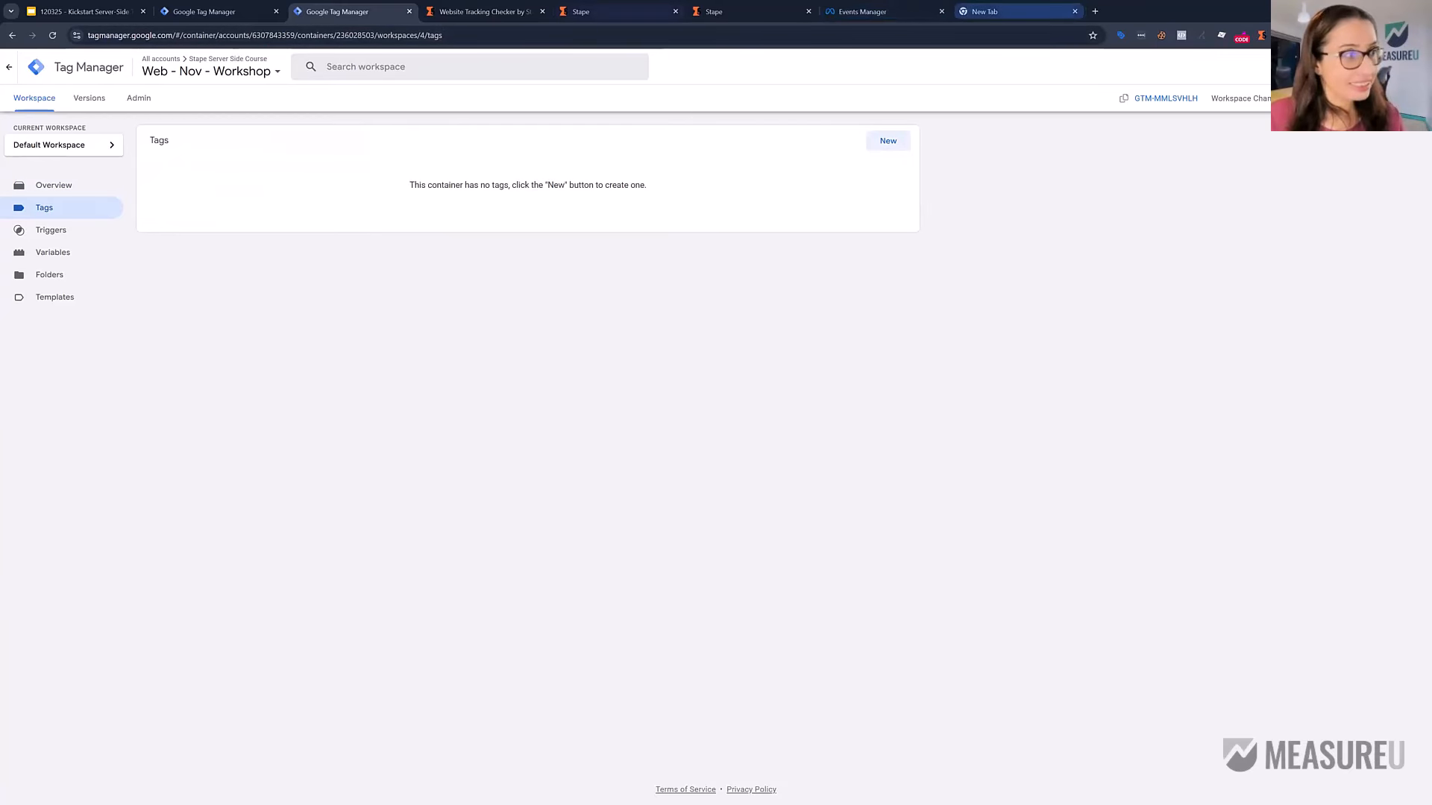
Step: Switch to Google Analytics and open the details of the MMIO - Teaching - 2023 web data stream
click(1014, 11)
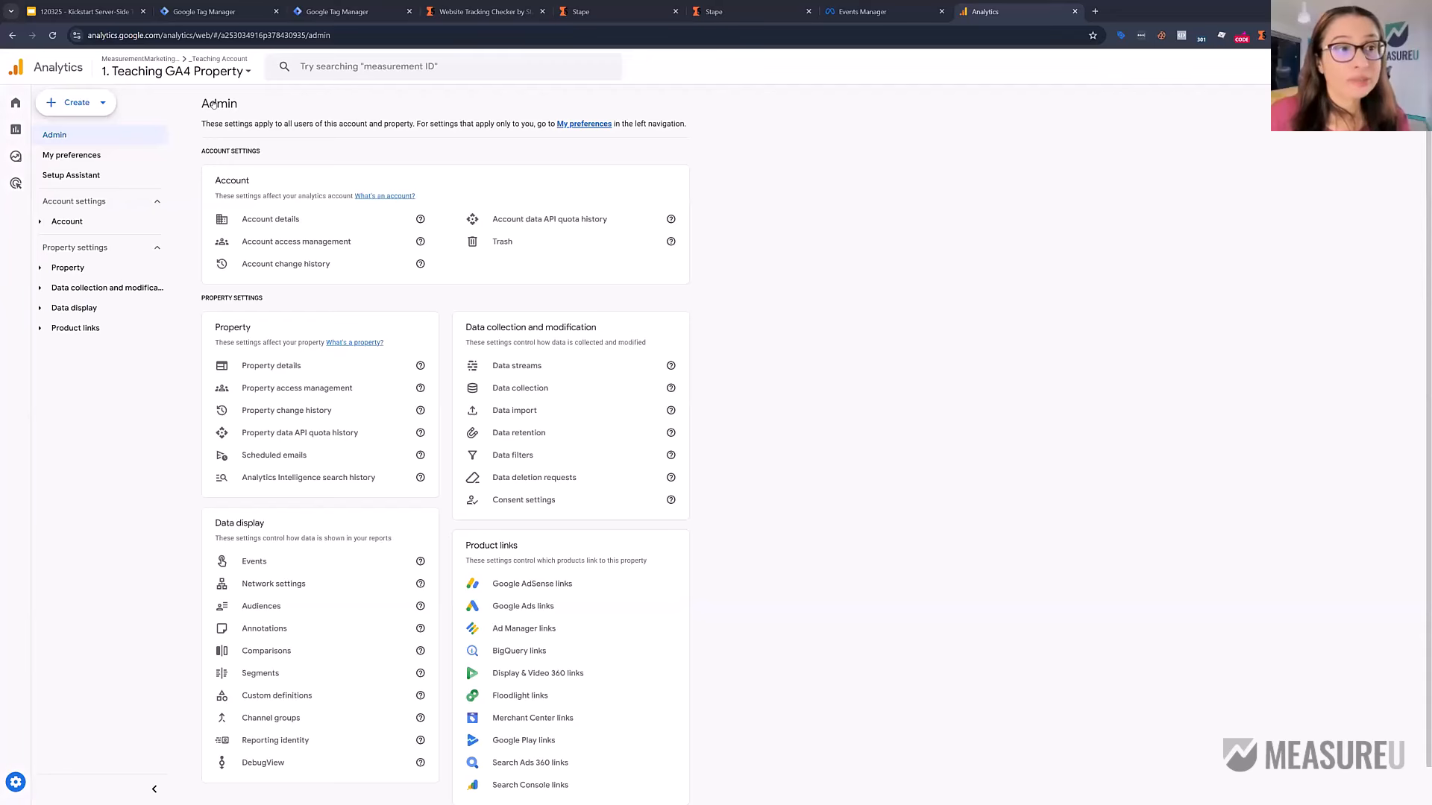
click(519, 364)
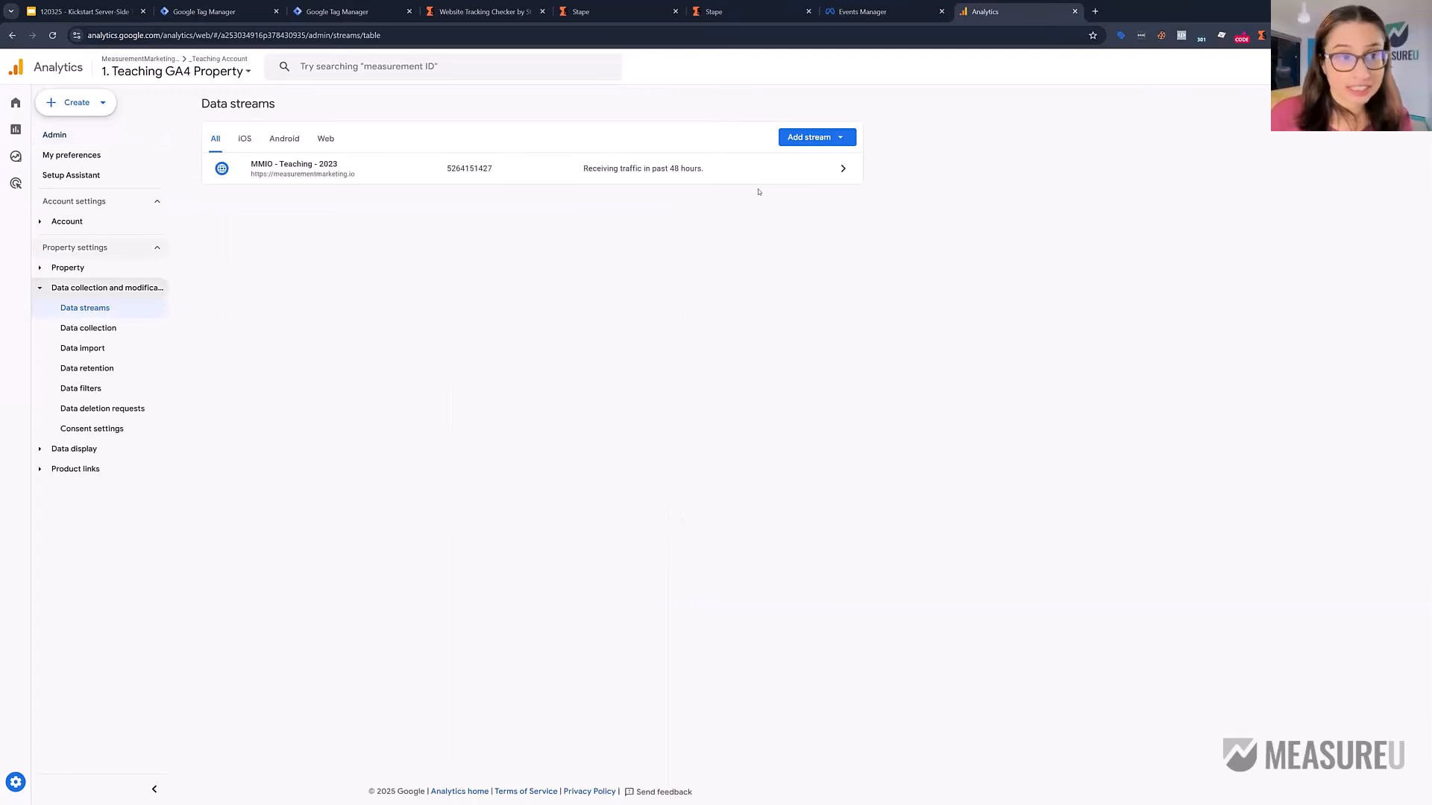
click(761, 169)
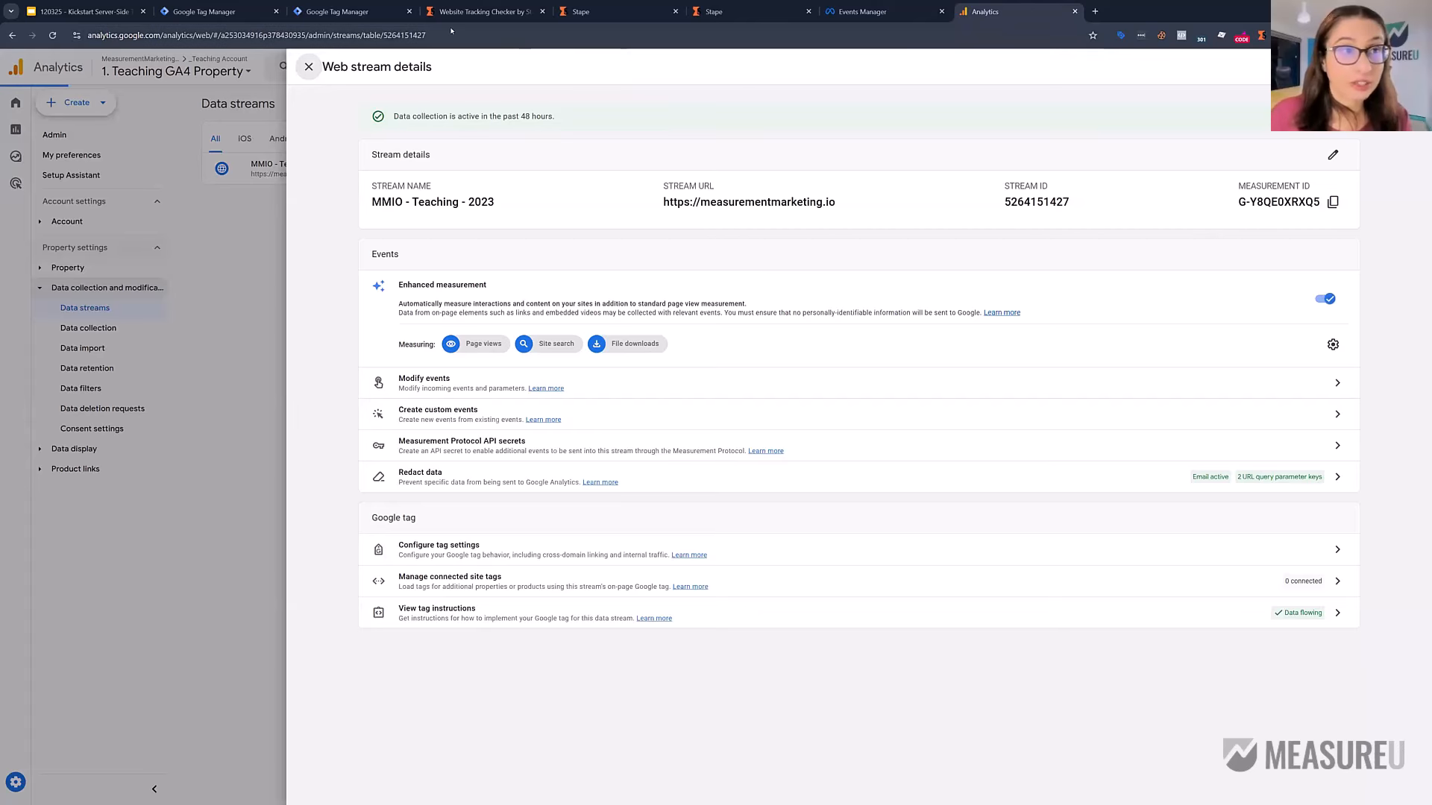
Step: Switch back to Stape and place the page with the container settings ahead of the Setup Assistant page
click(342, 13)
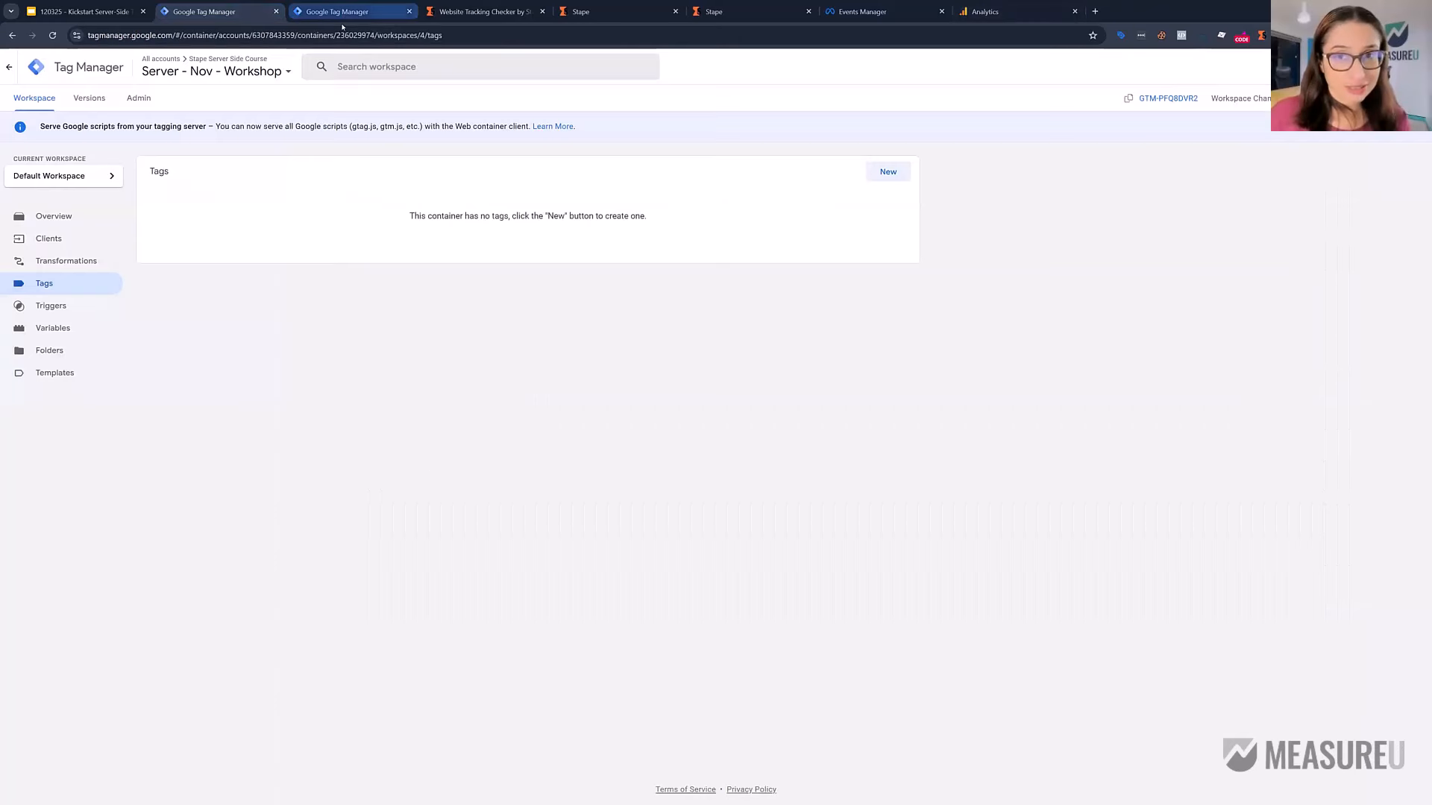
click(618, 12)
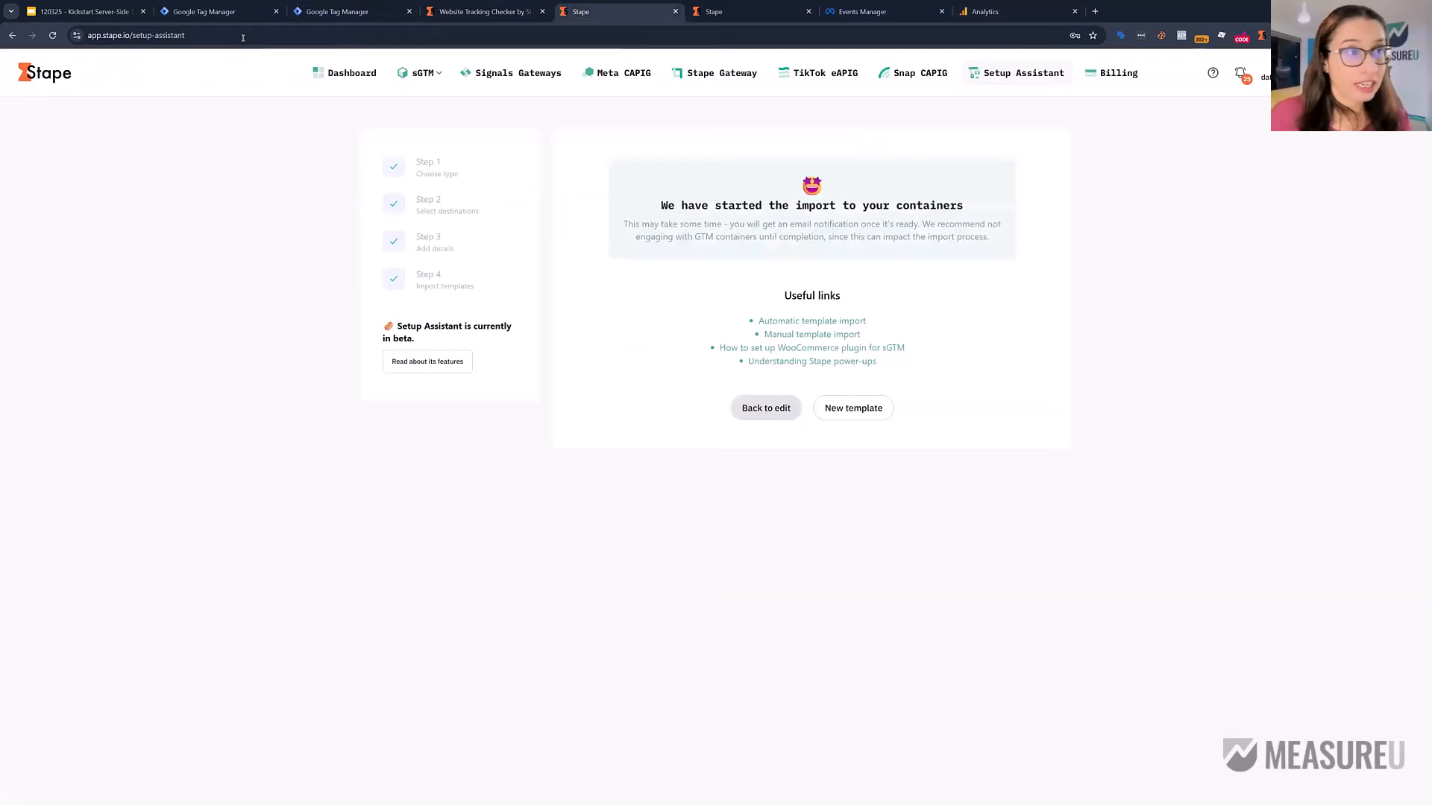
click(729, 15)
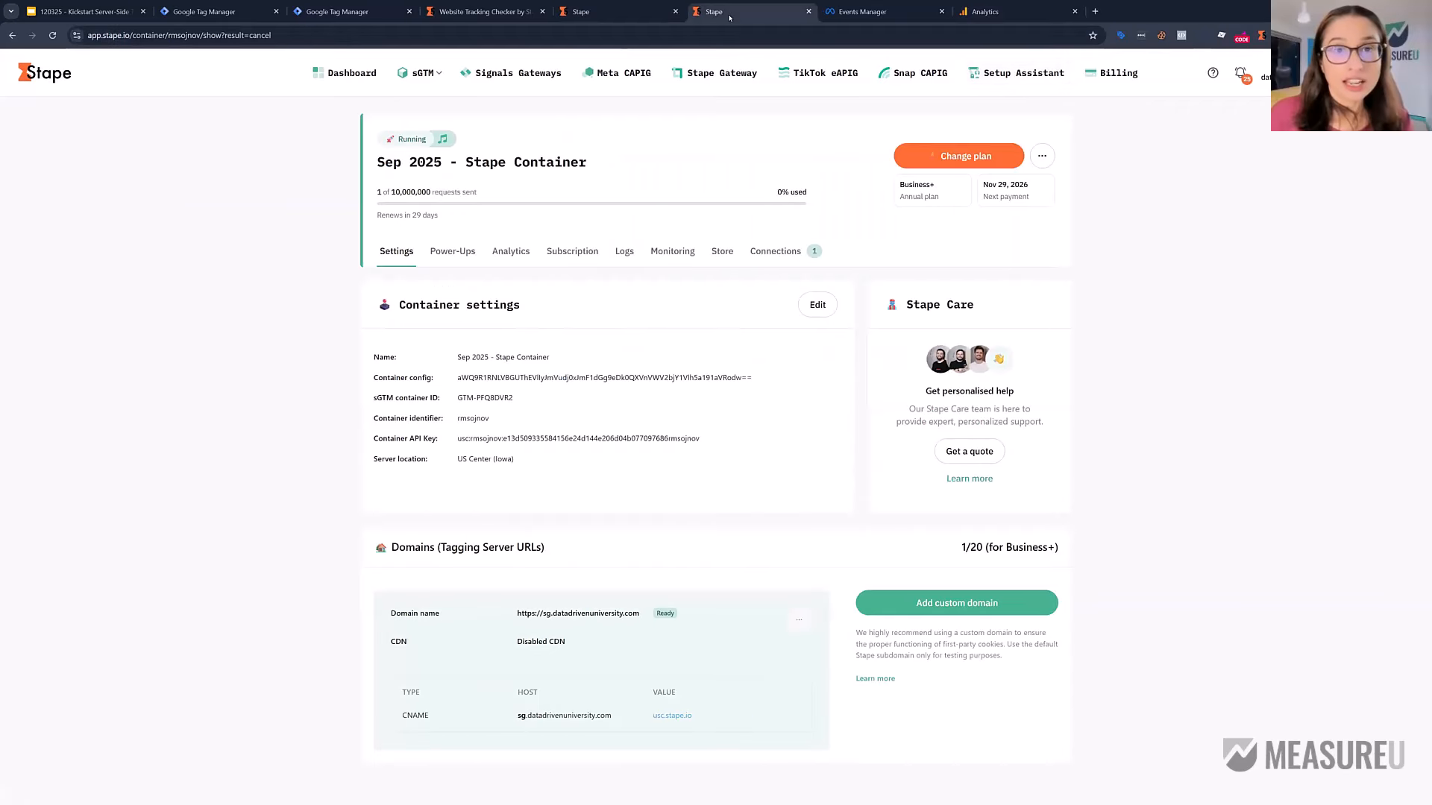
drag(704, 17, 630, 17)
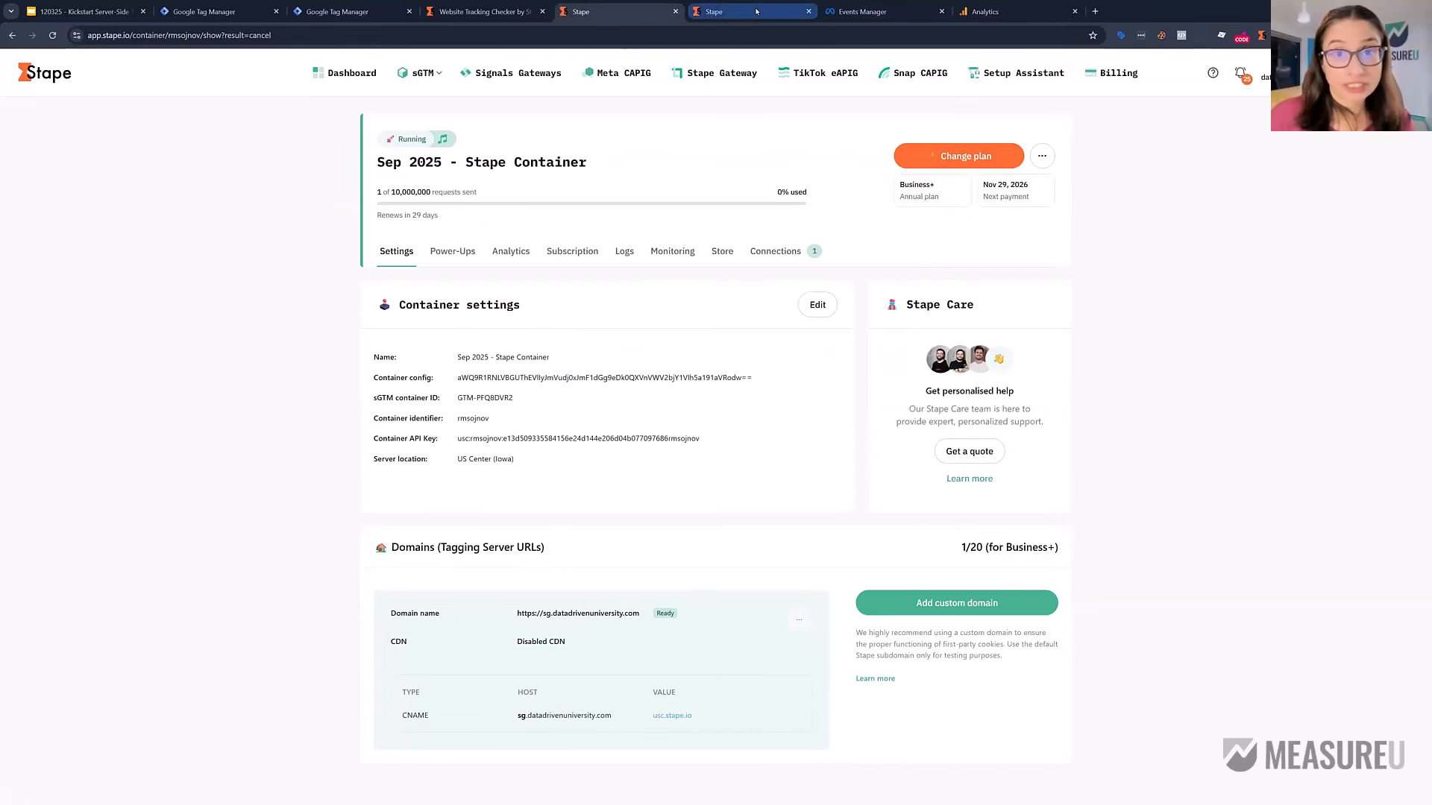
Step: Reopen the existing Setup Assistant template for editing and go back to its business type settings in Step 1
click(1006, 72)
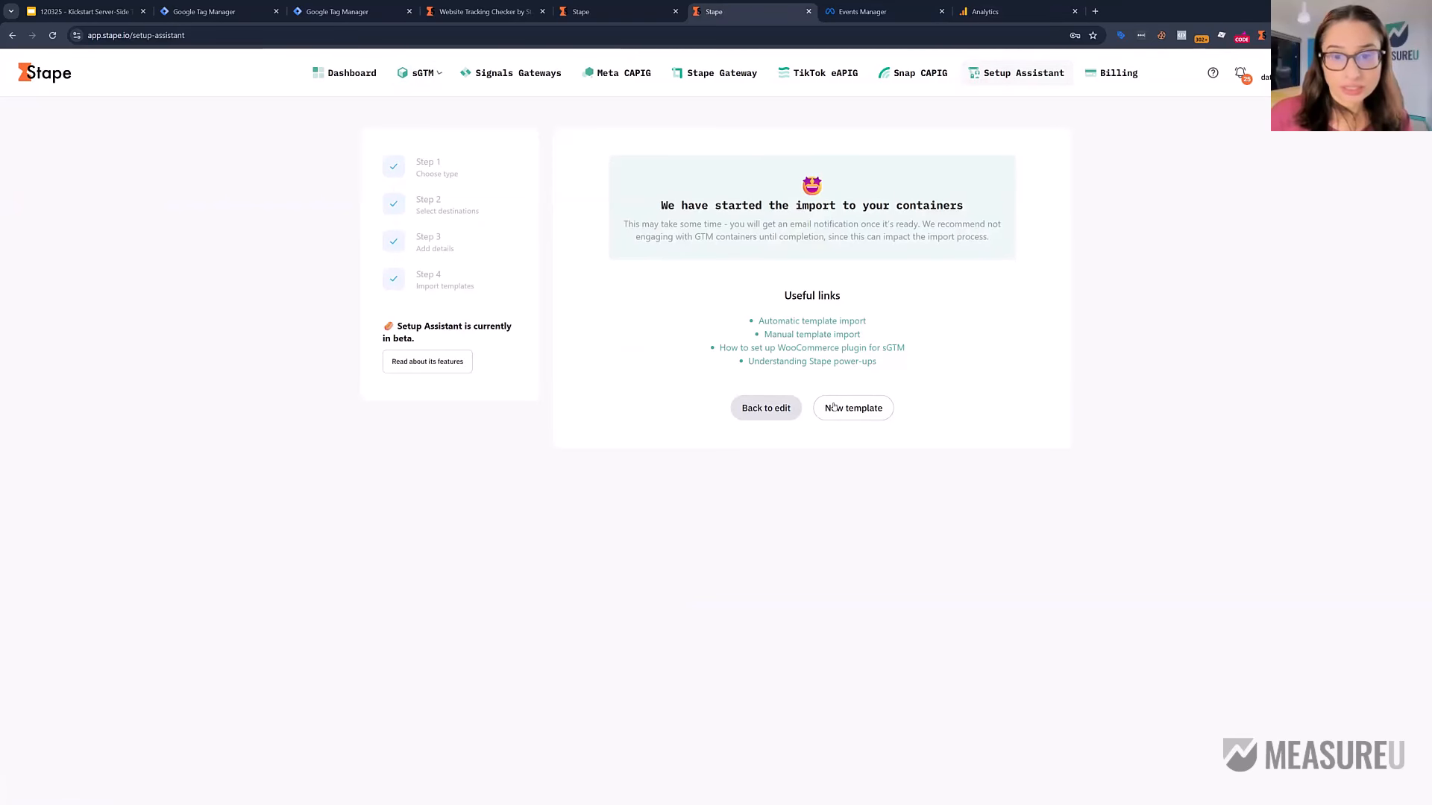
click(745, 408)
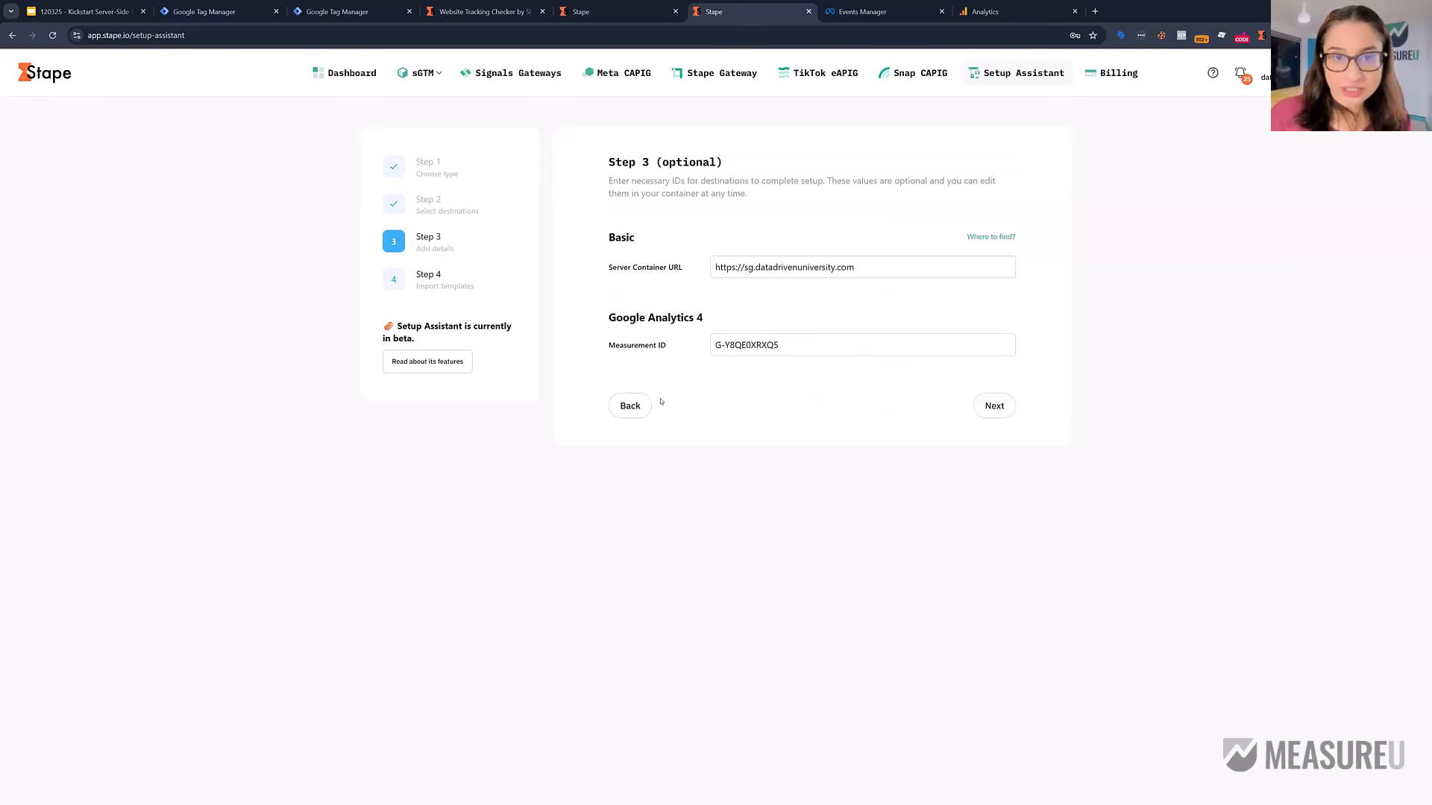
click(628, 409)
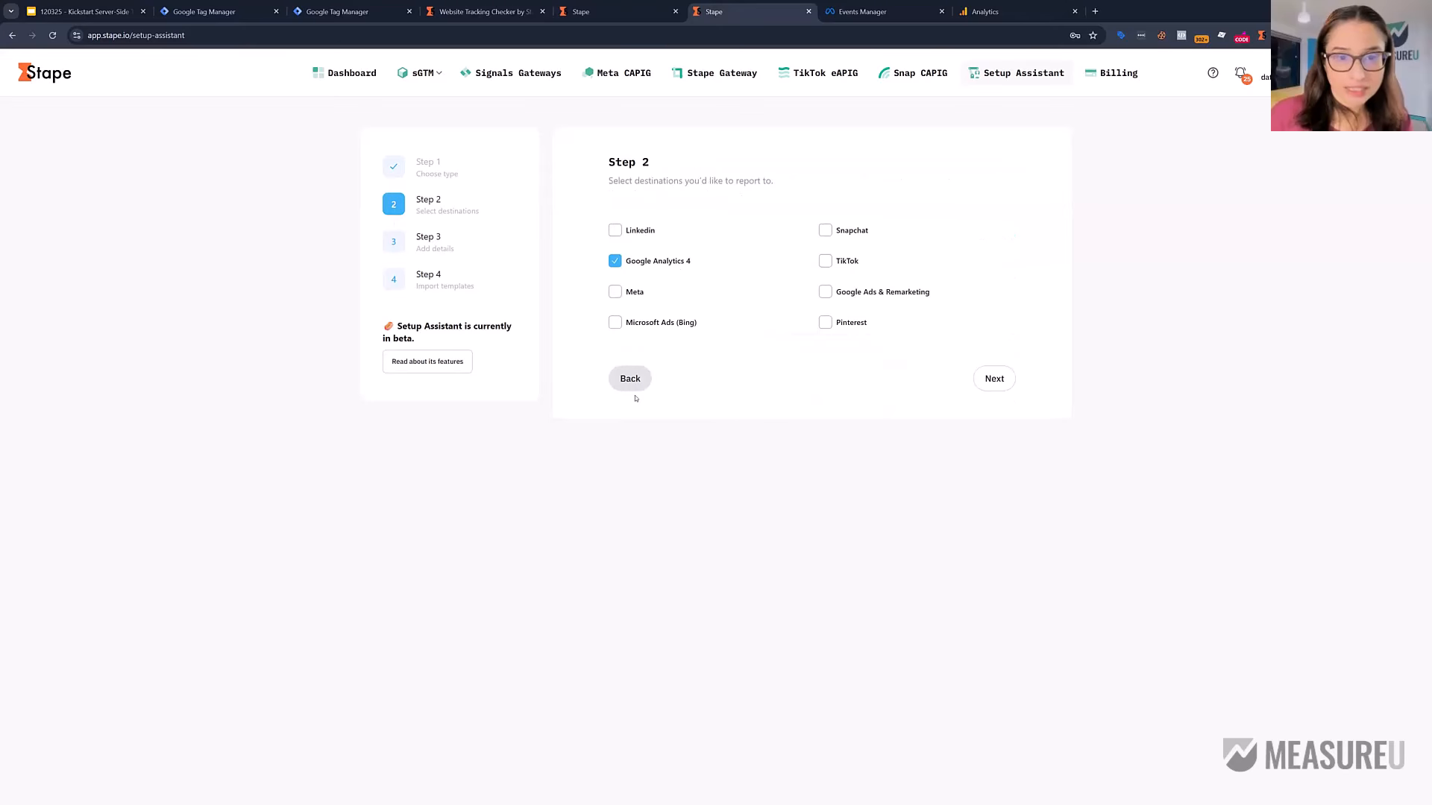
click(639, 377)
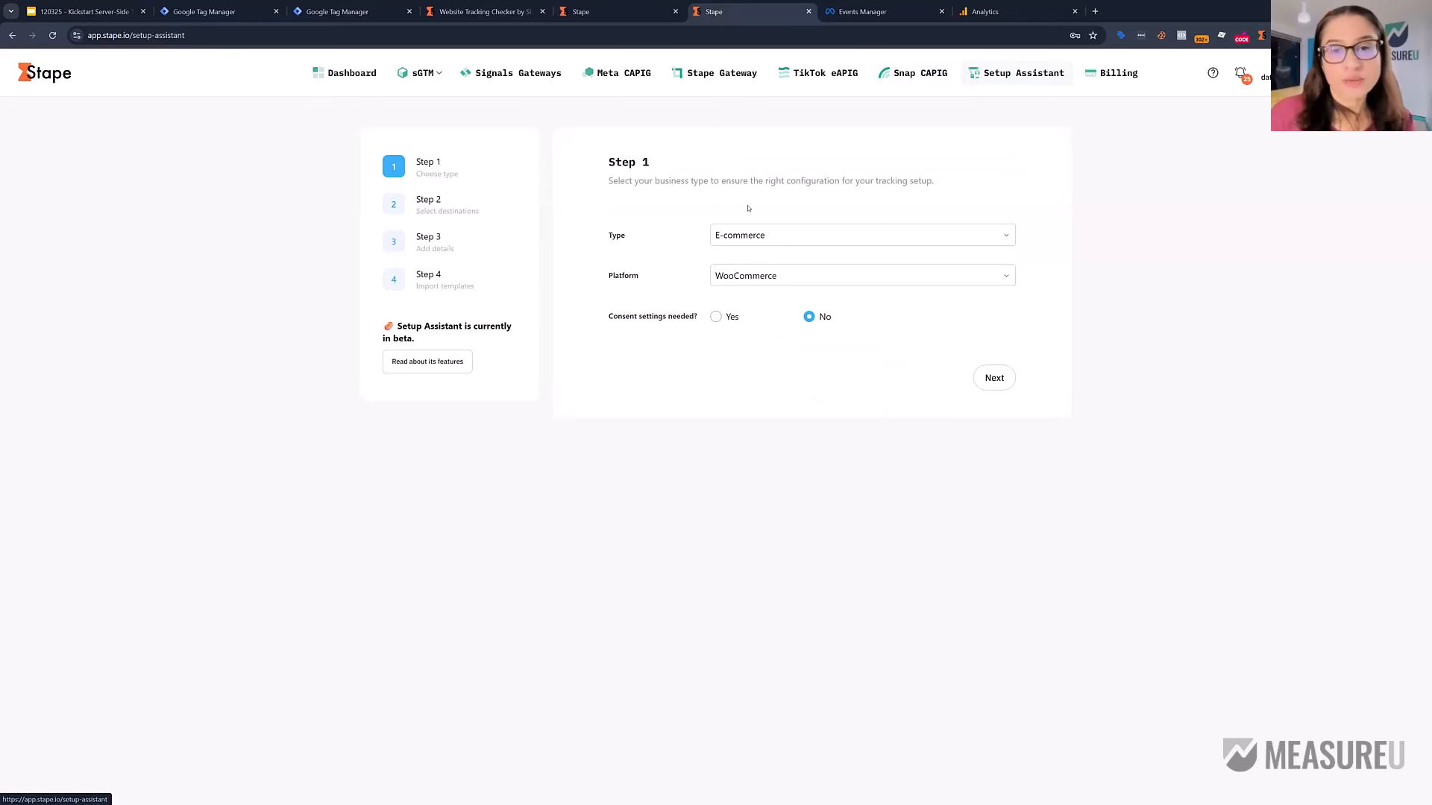
Step: Review the business type options, keeping E-commerce, and choose WooCommerce as the platform
click(800, 240)
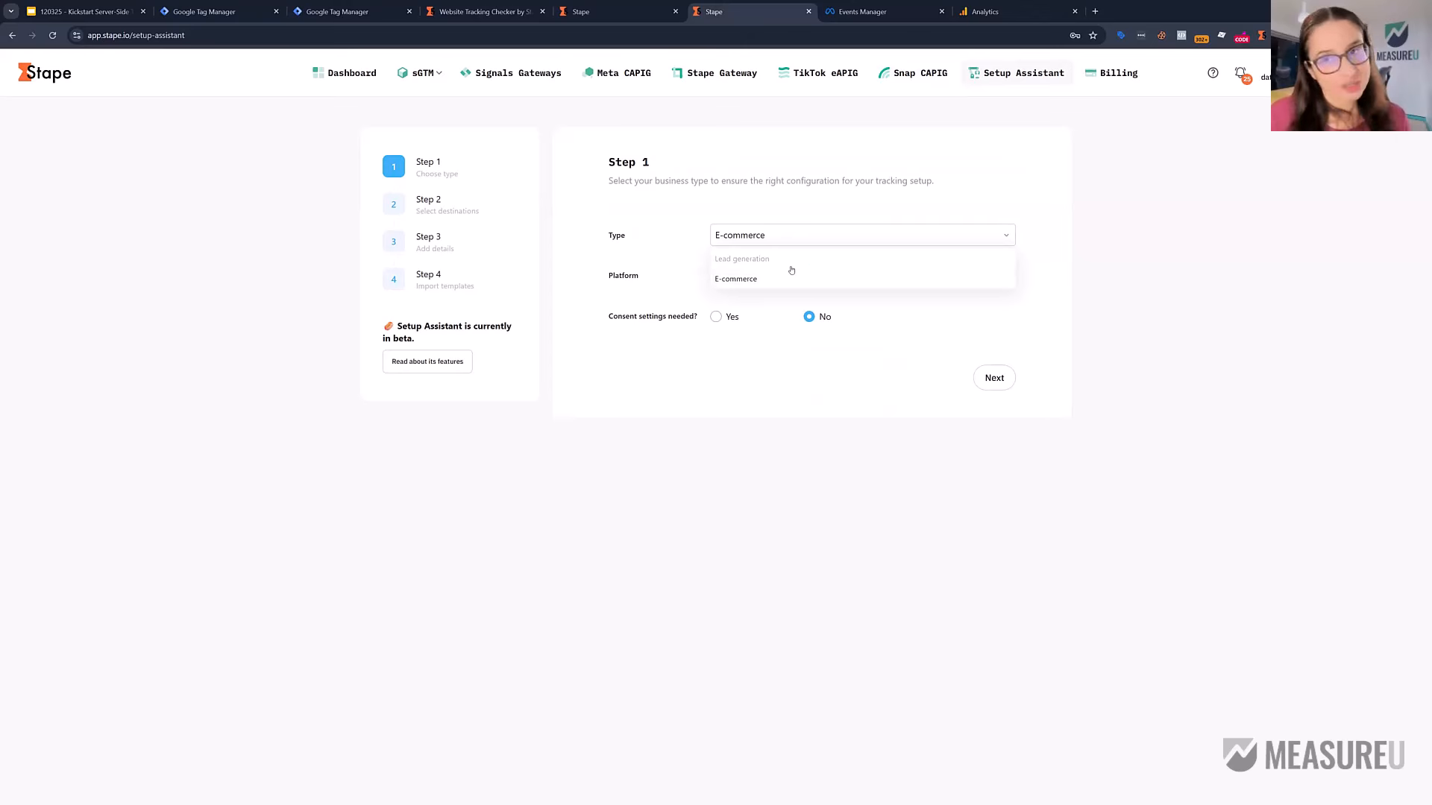
click(987, 274)
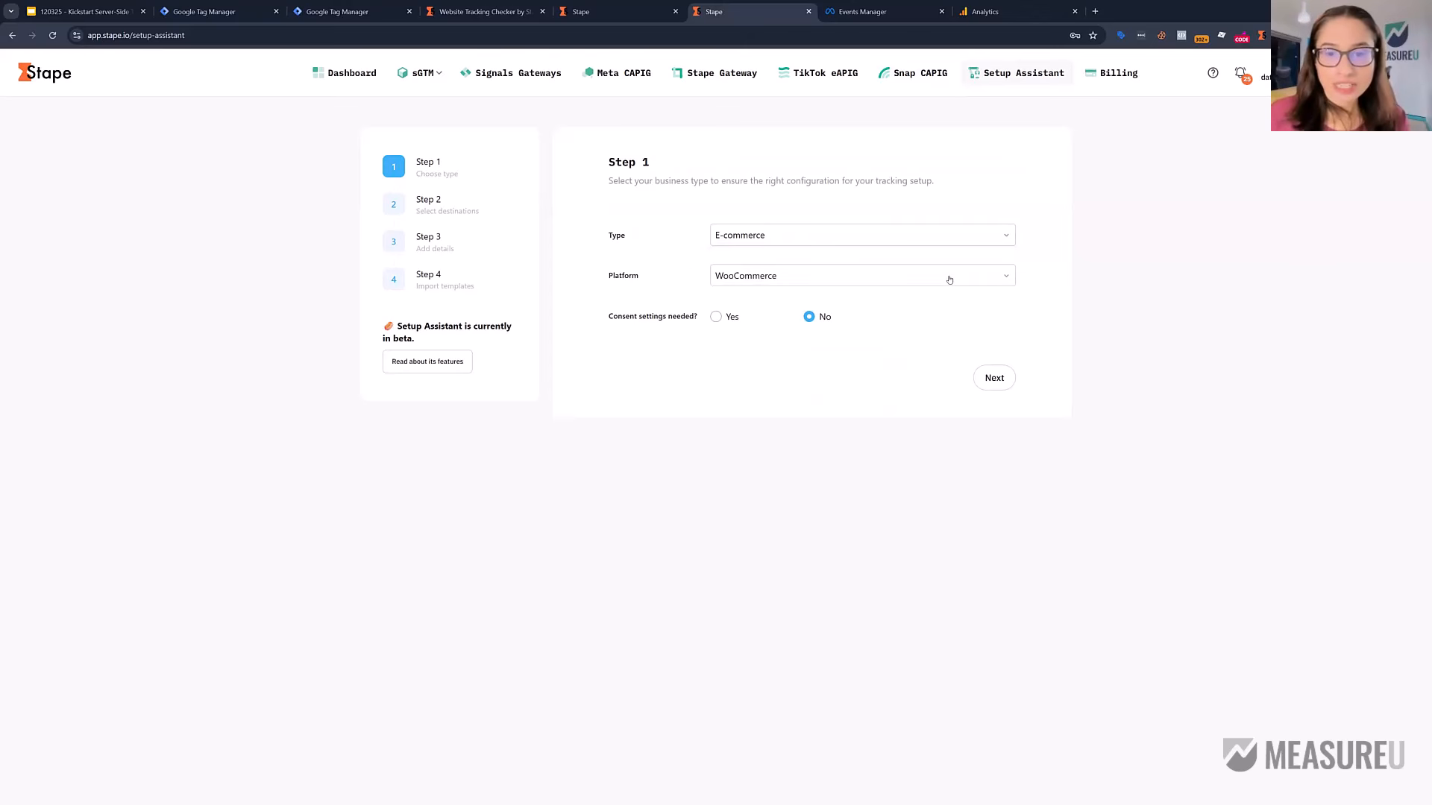
click(950, 279)
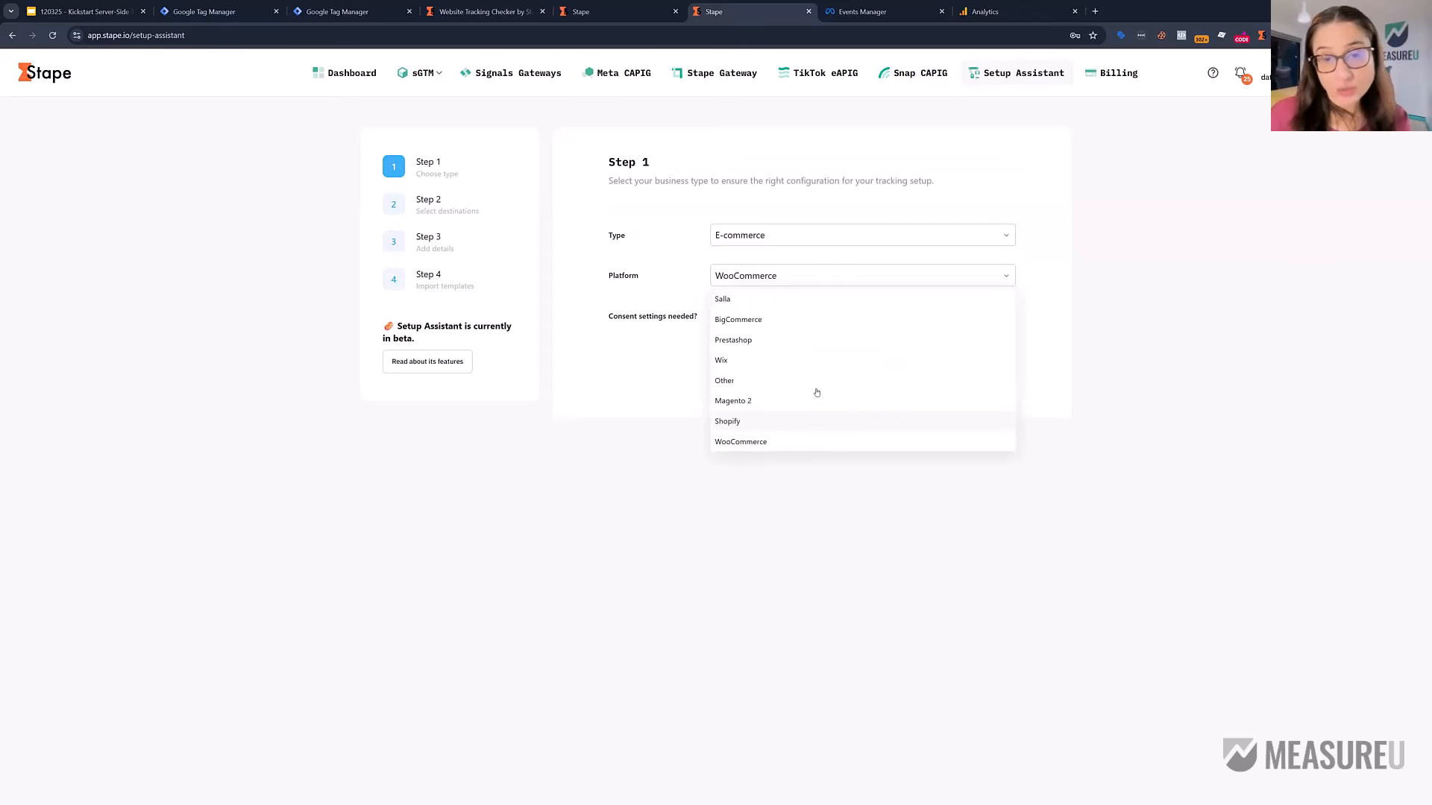
click(813, 451)
Step: Try requiring consent settings with Cookiebot as the consent provider, and set the consent requirement back to No
click(717, 316)
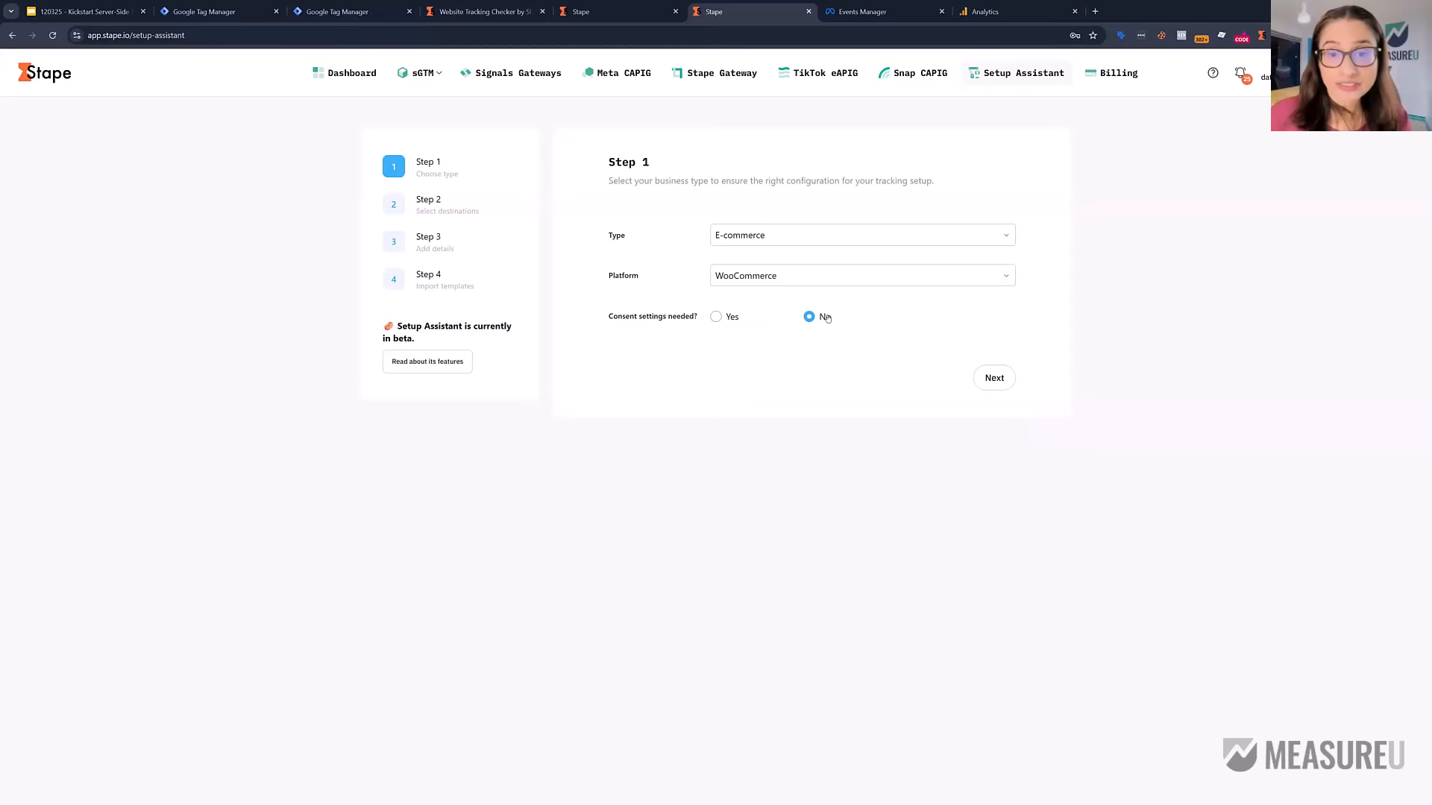
click(808, 316)
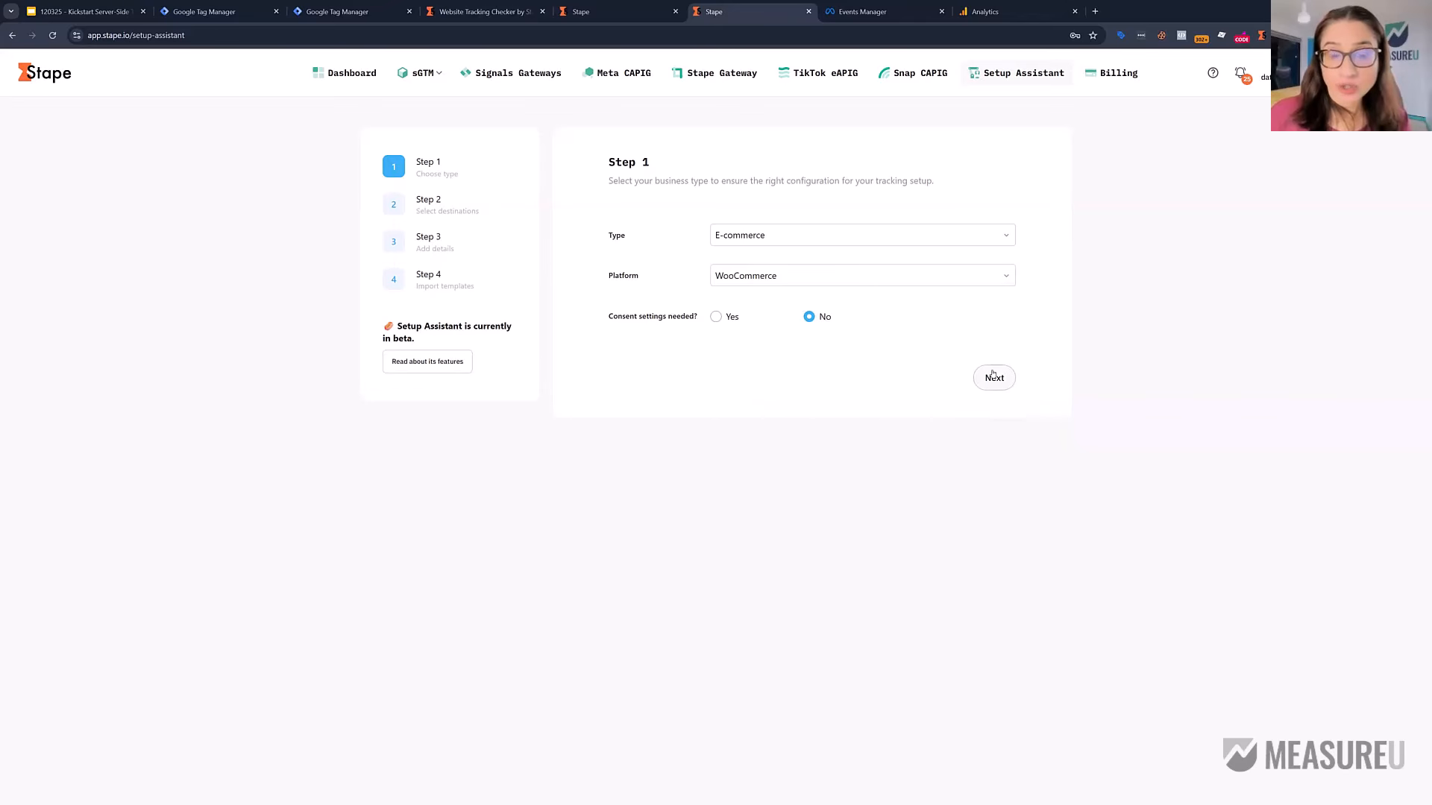
click(716, 317)
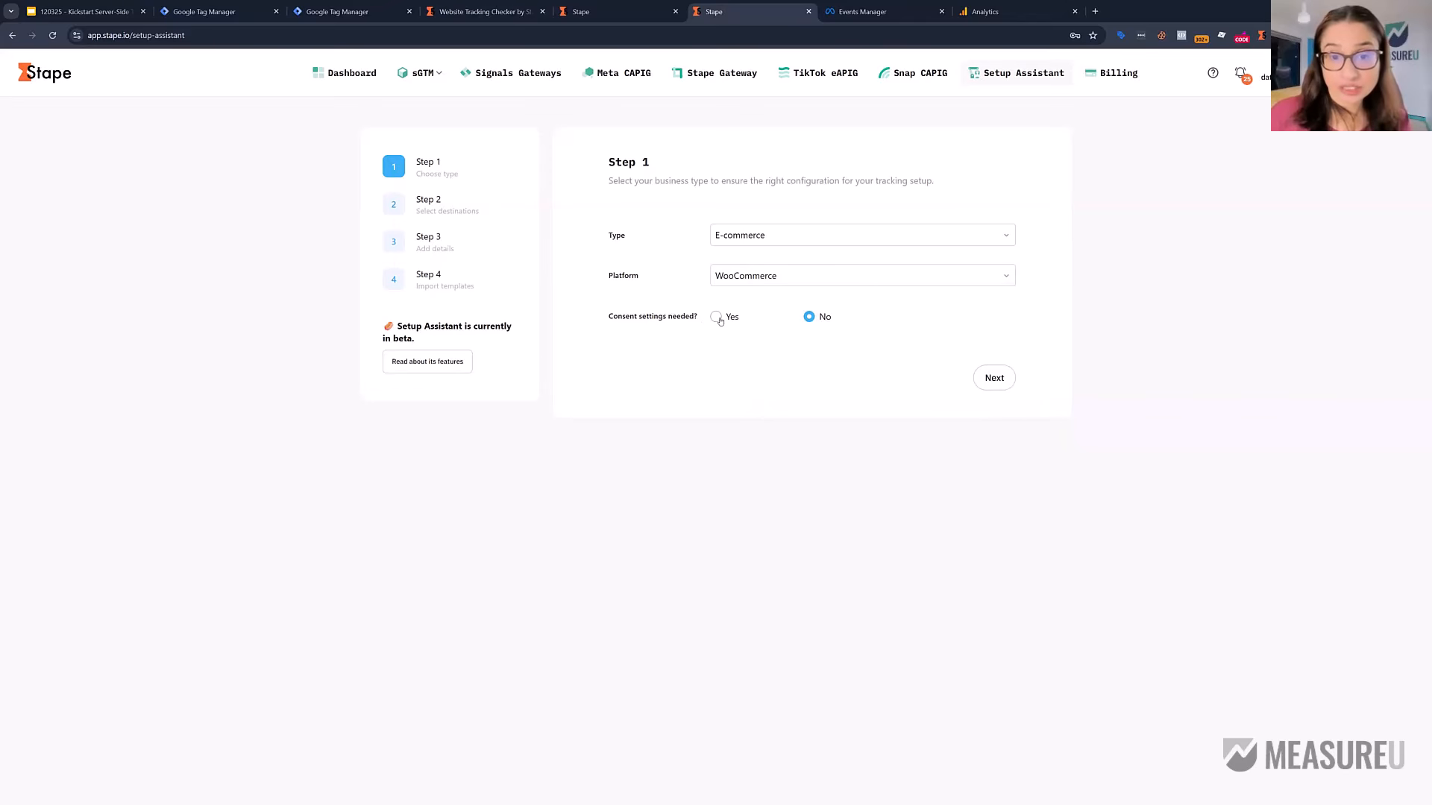
click(808, 360)
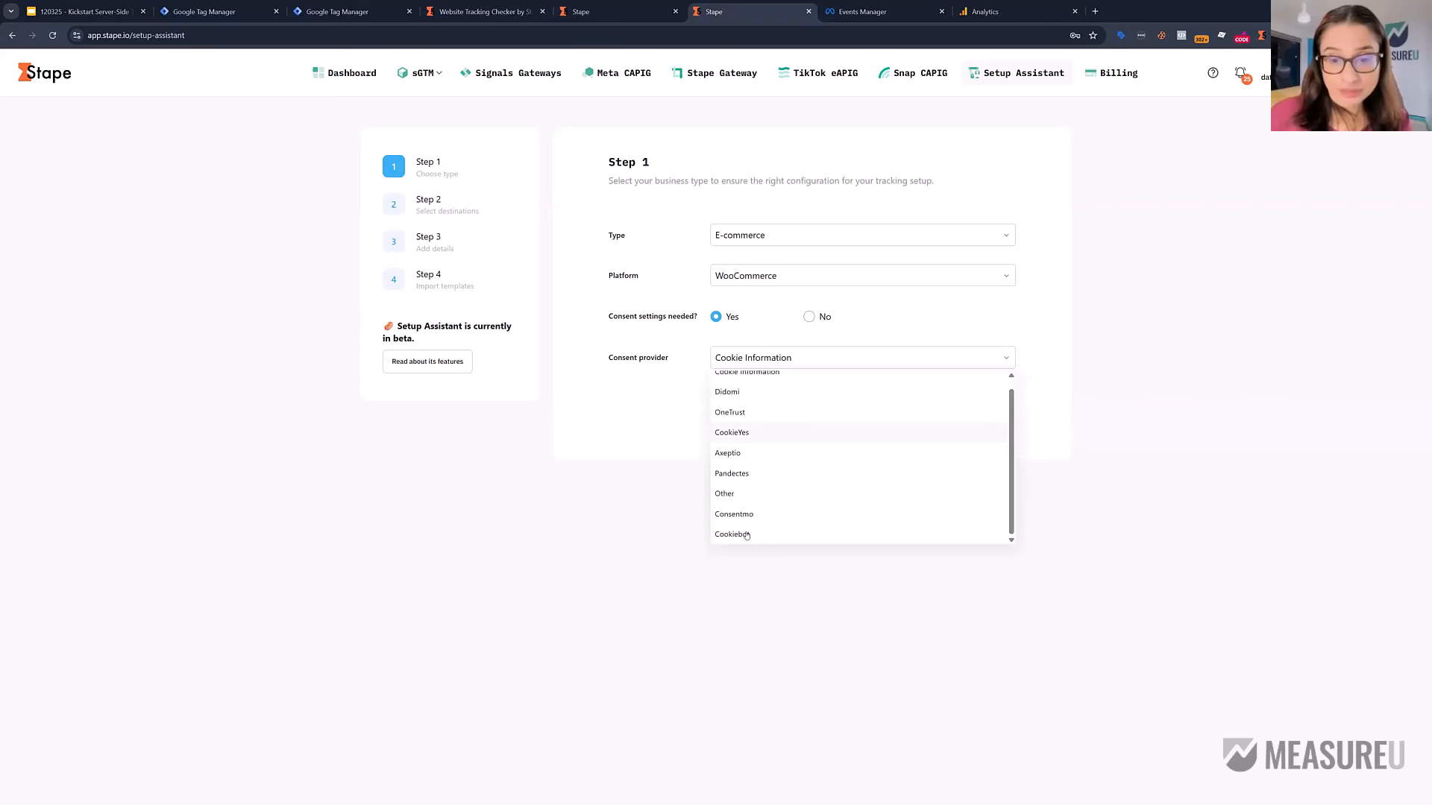
key(Return)
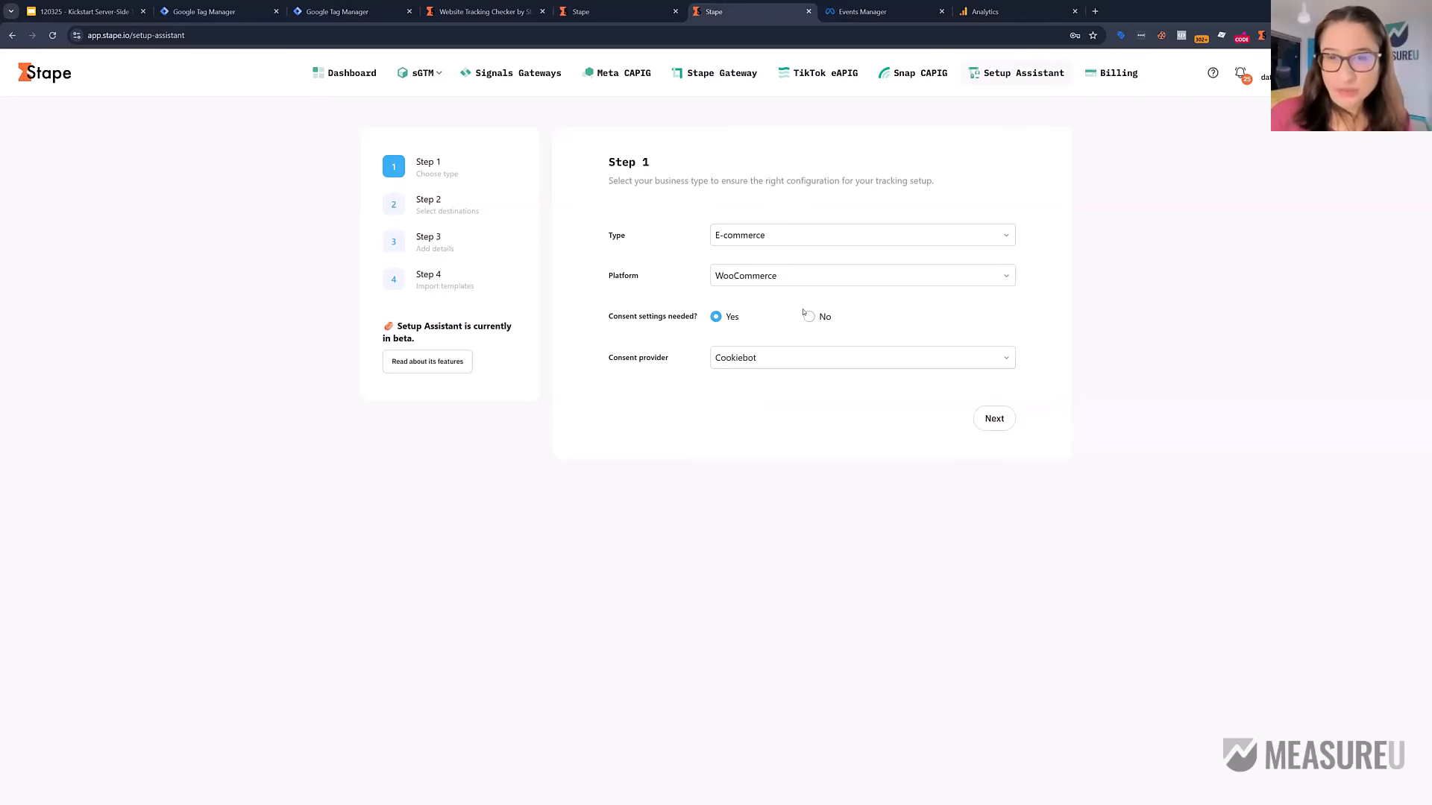
click(808, 316)
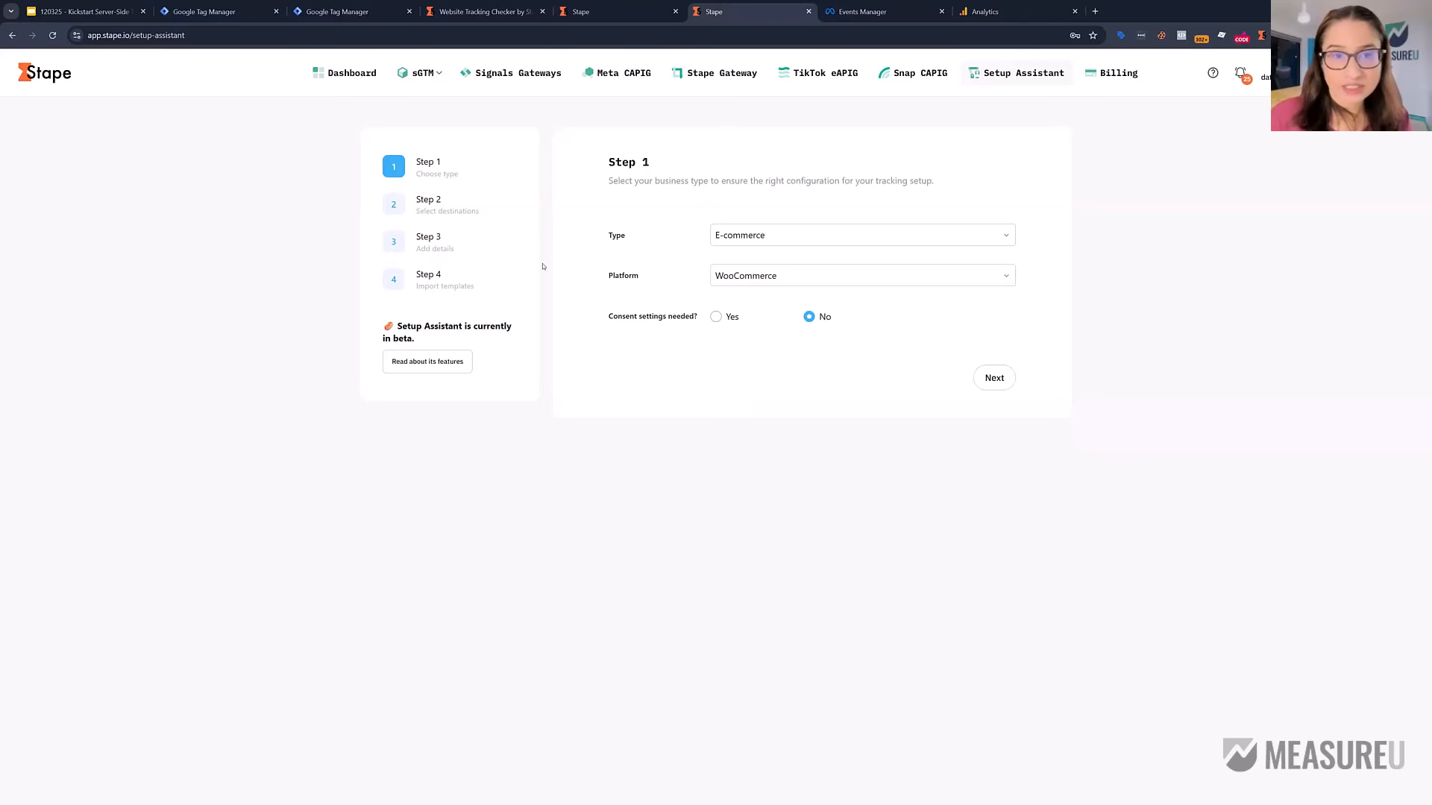
Step: Continue to Step 2 and add Meta as a destination alongside Google Analytics 4
key(Return)
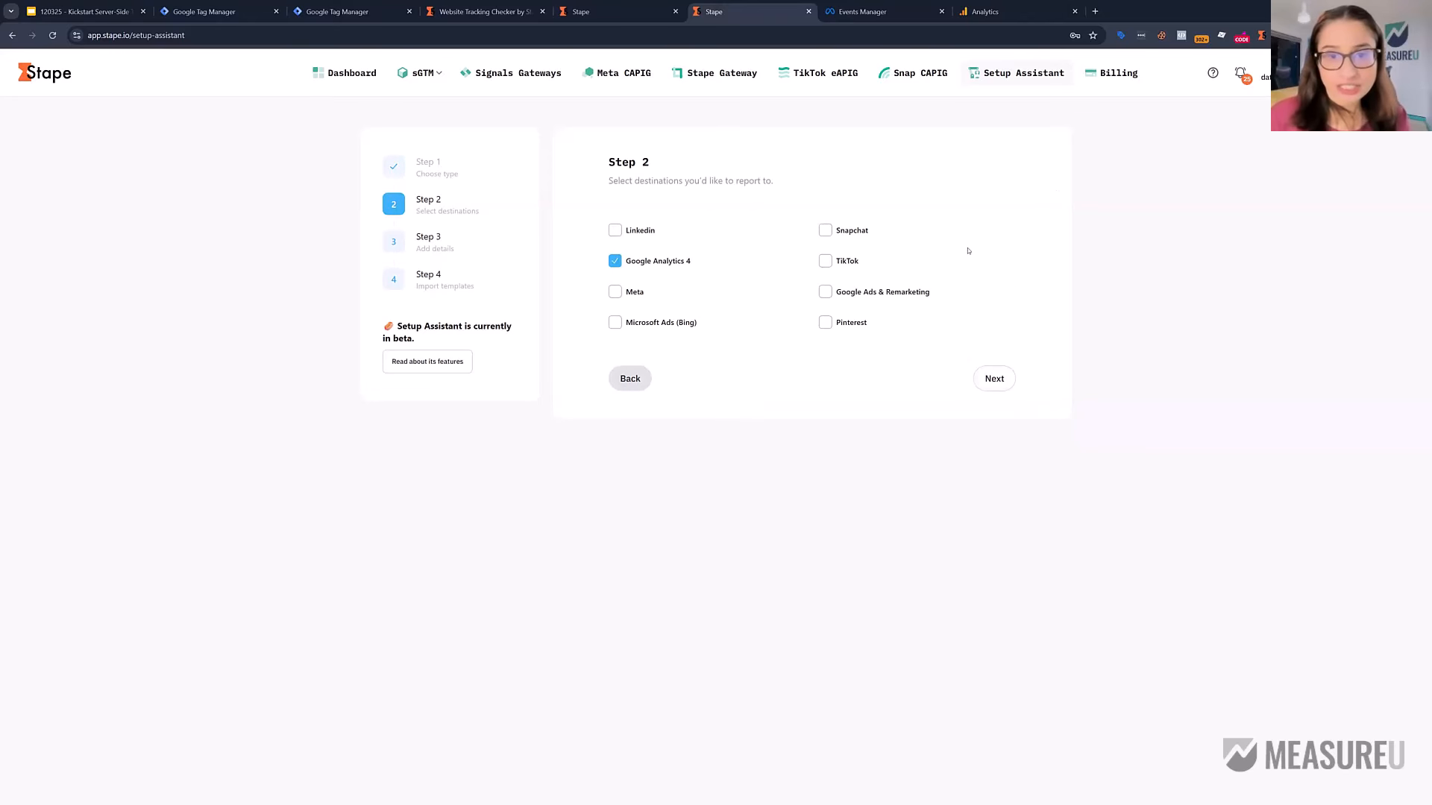
click(615, 292)
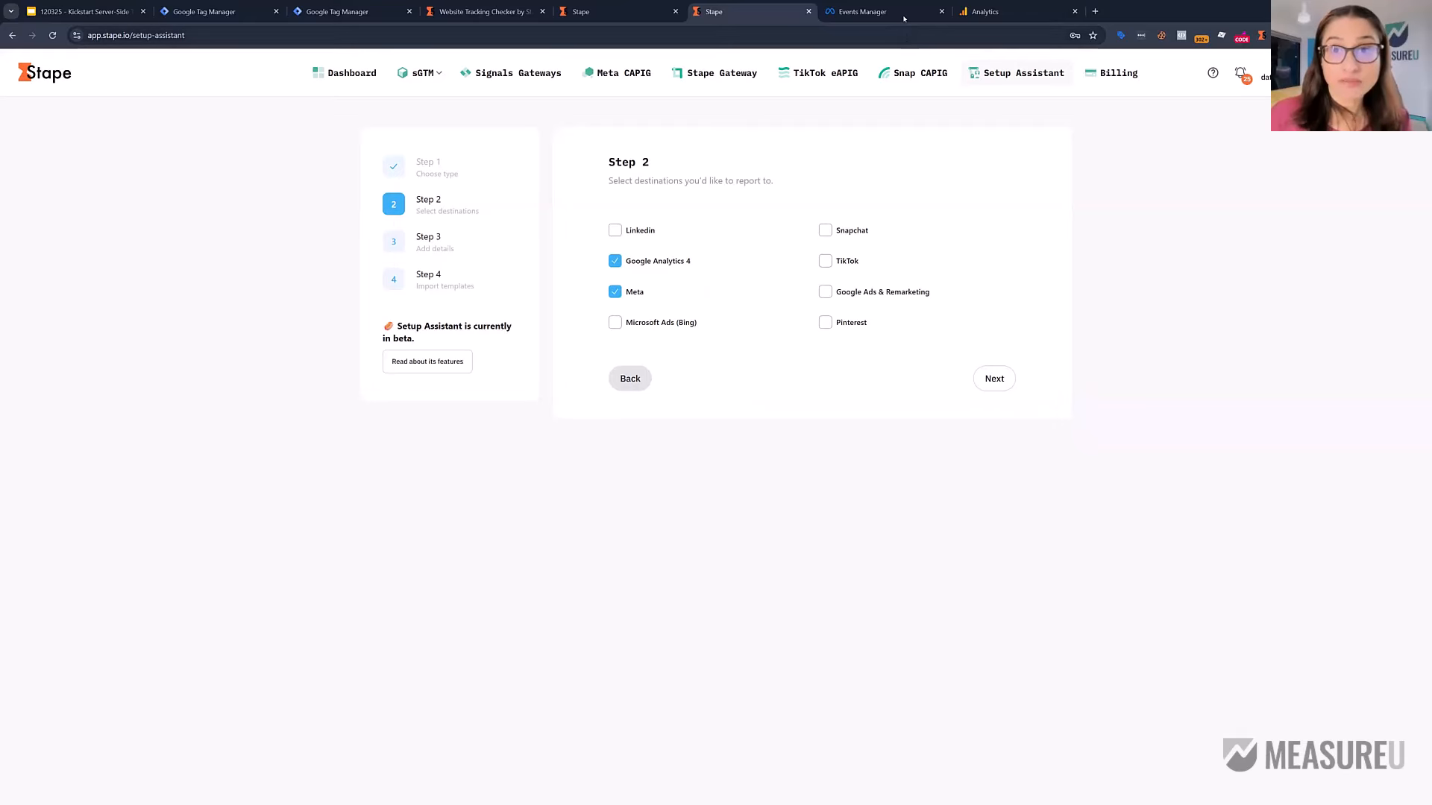
Step: Examine the Conversions API direct integration and its access token in Meta Events Manager, and return to Stape's Setup Assistant
key(ctrl+Tab)
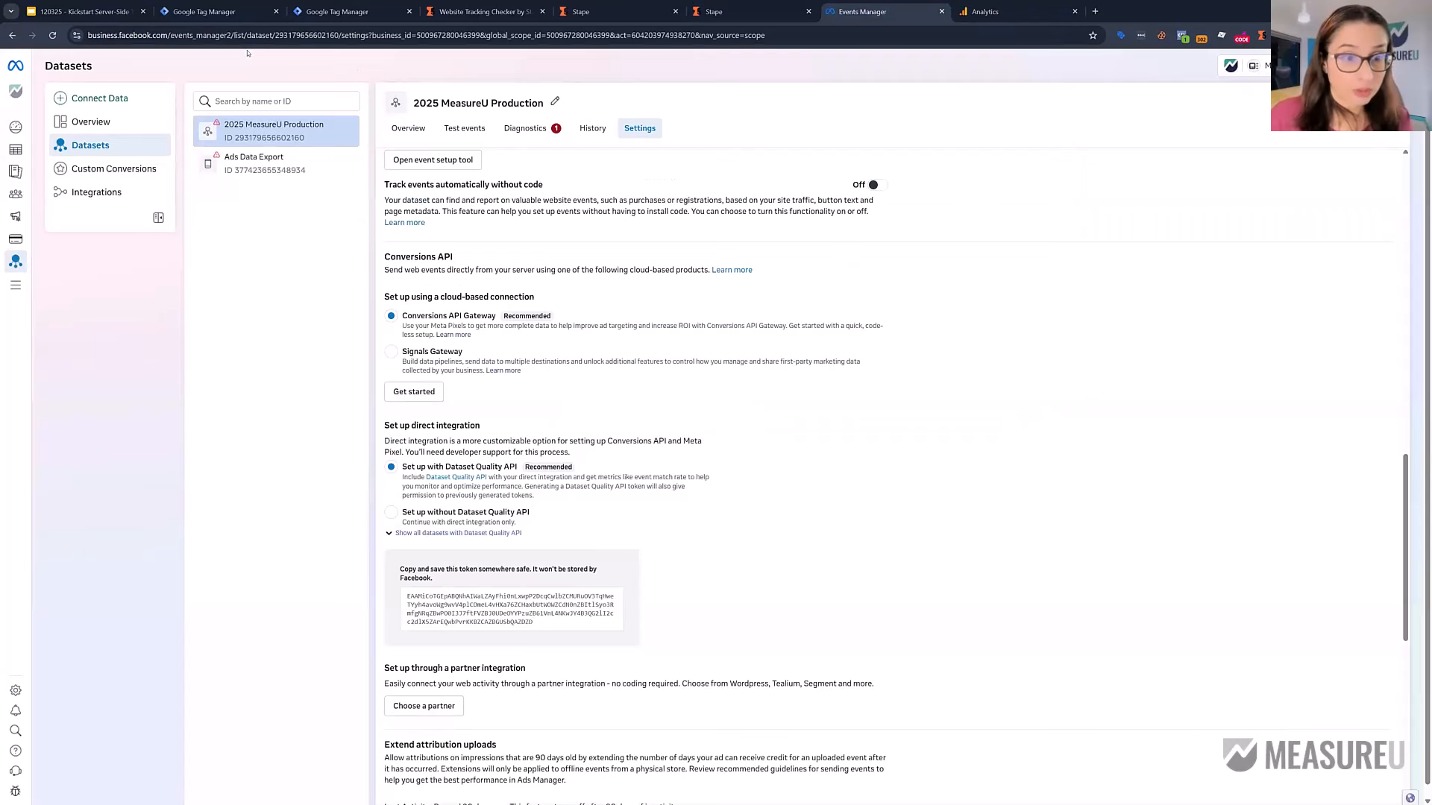
scroll(445, 549, down, 7)
scroll(452, 401, up, 4)
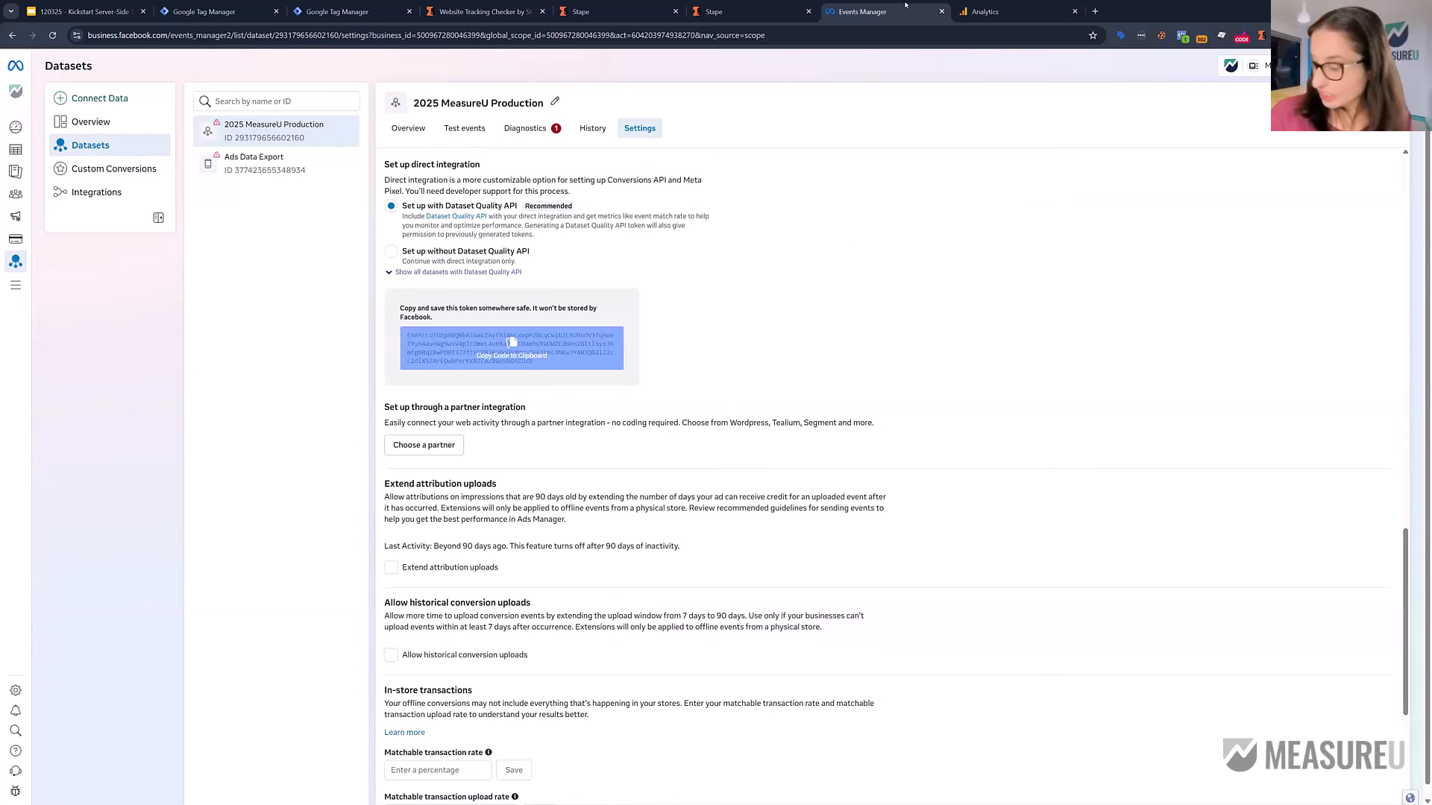
click(774, 14)
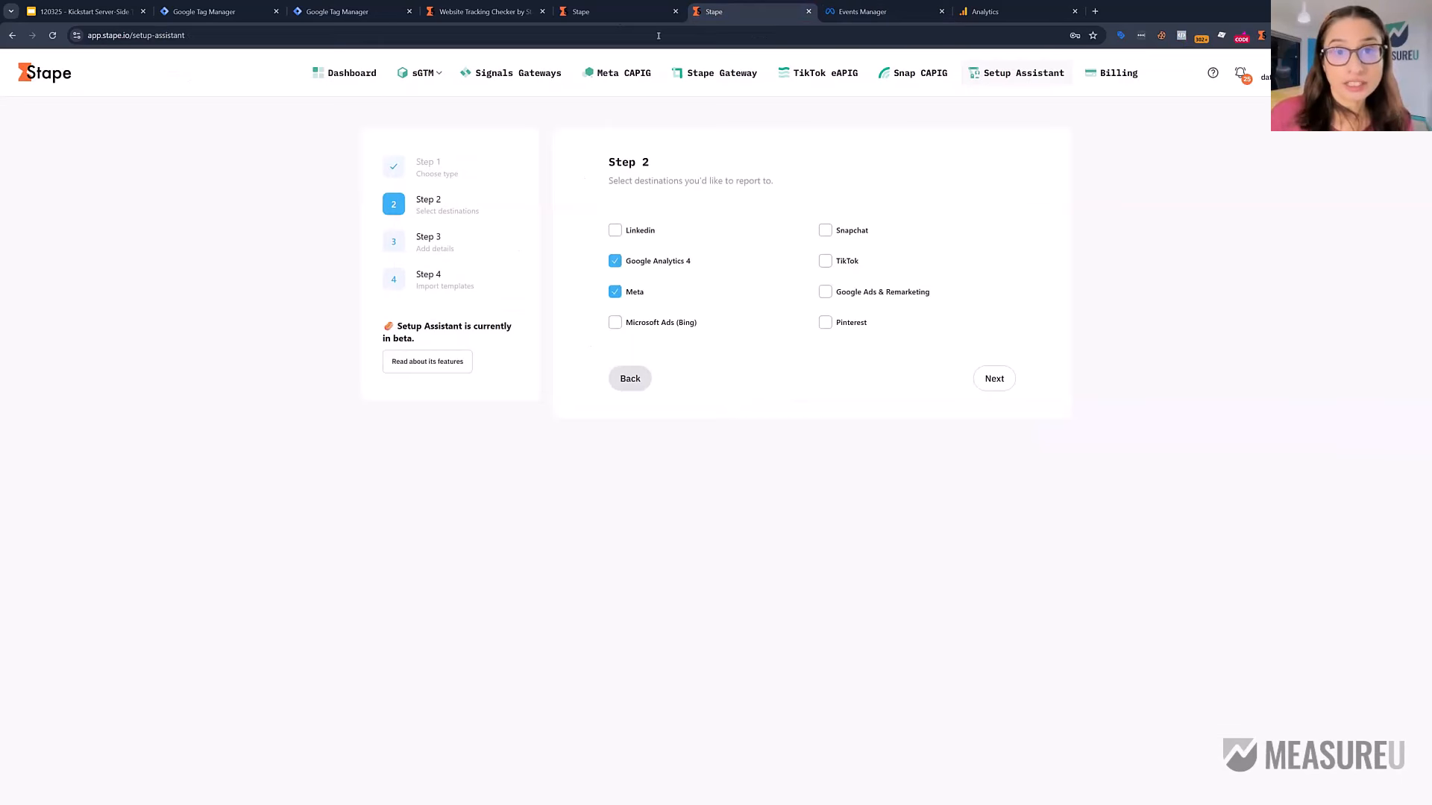
click(999, 378)
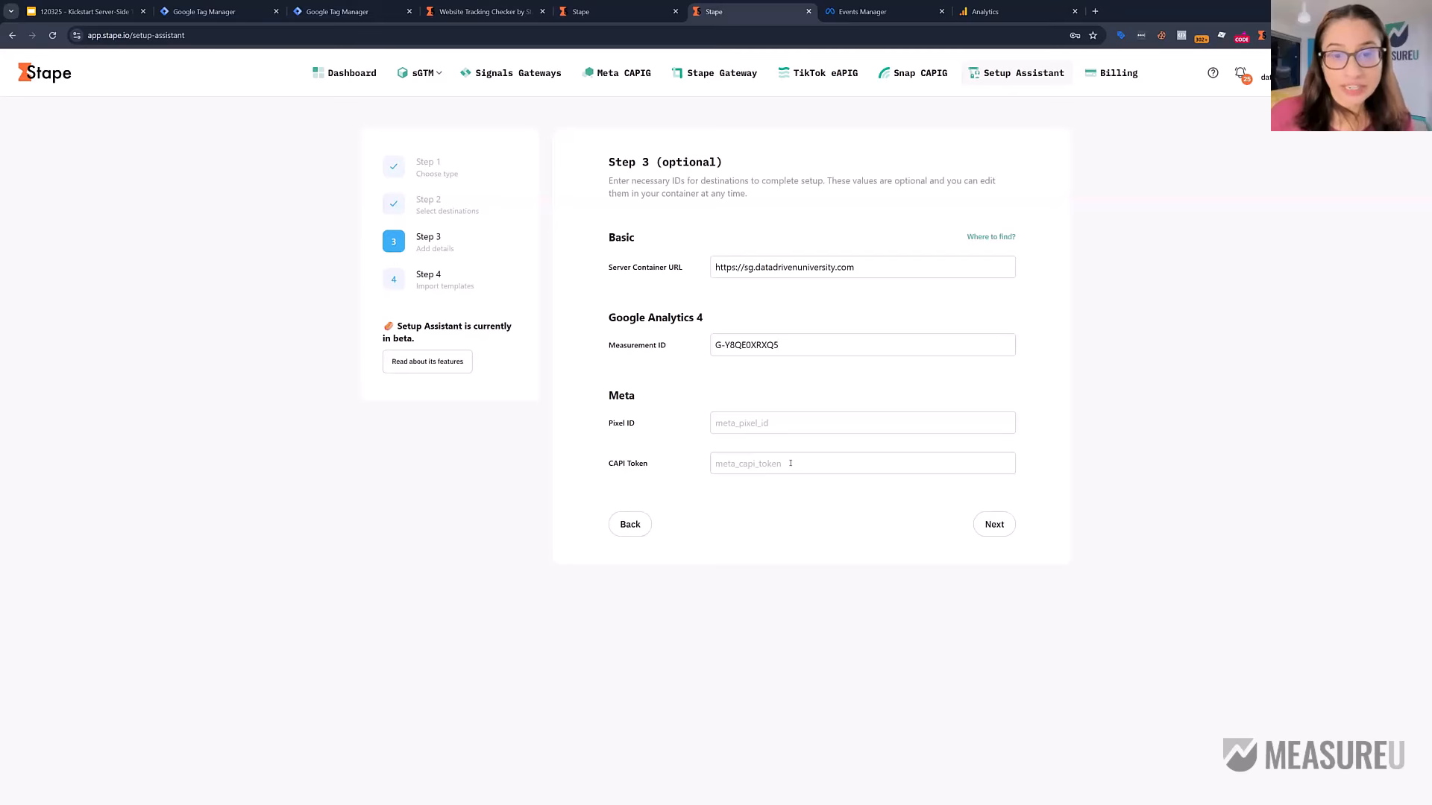
click(873, 18)
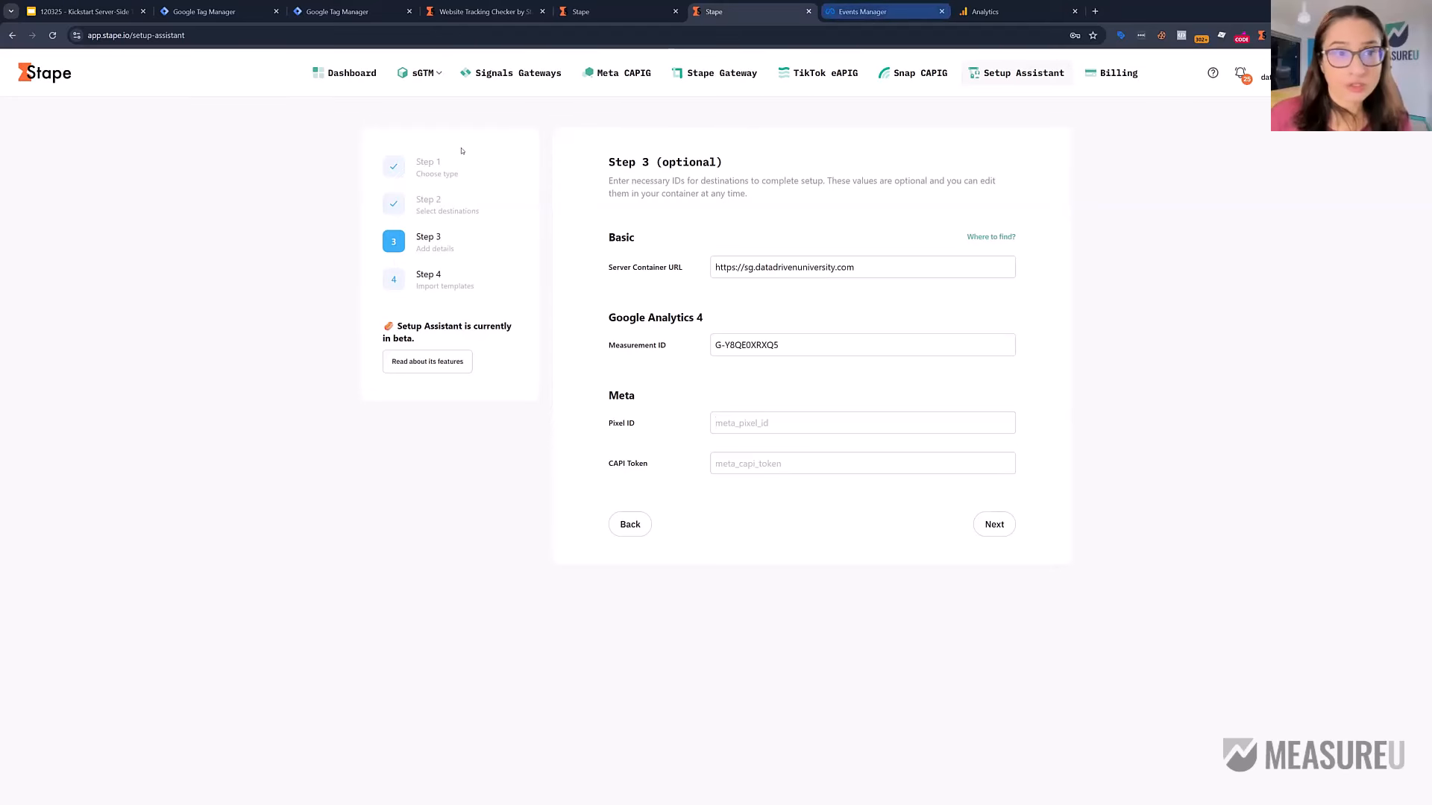
double_click(265, 141)
key(ctrl+c)
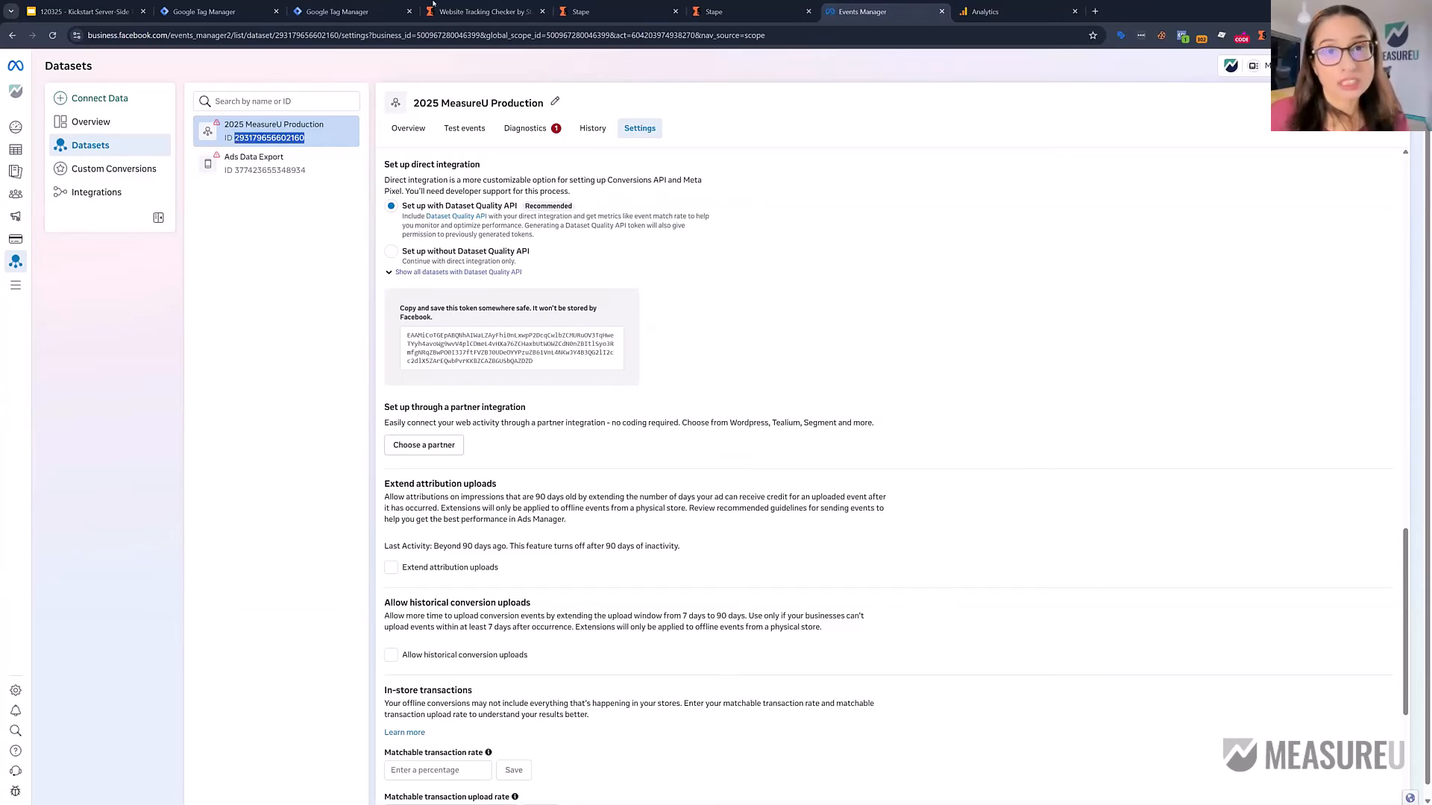
click(714, 11)
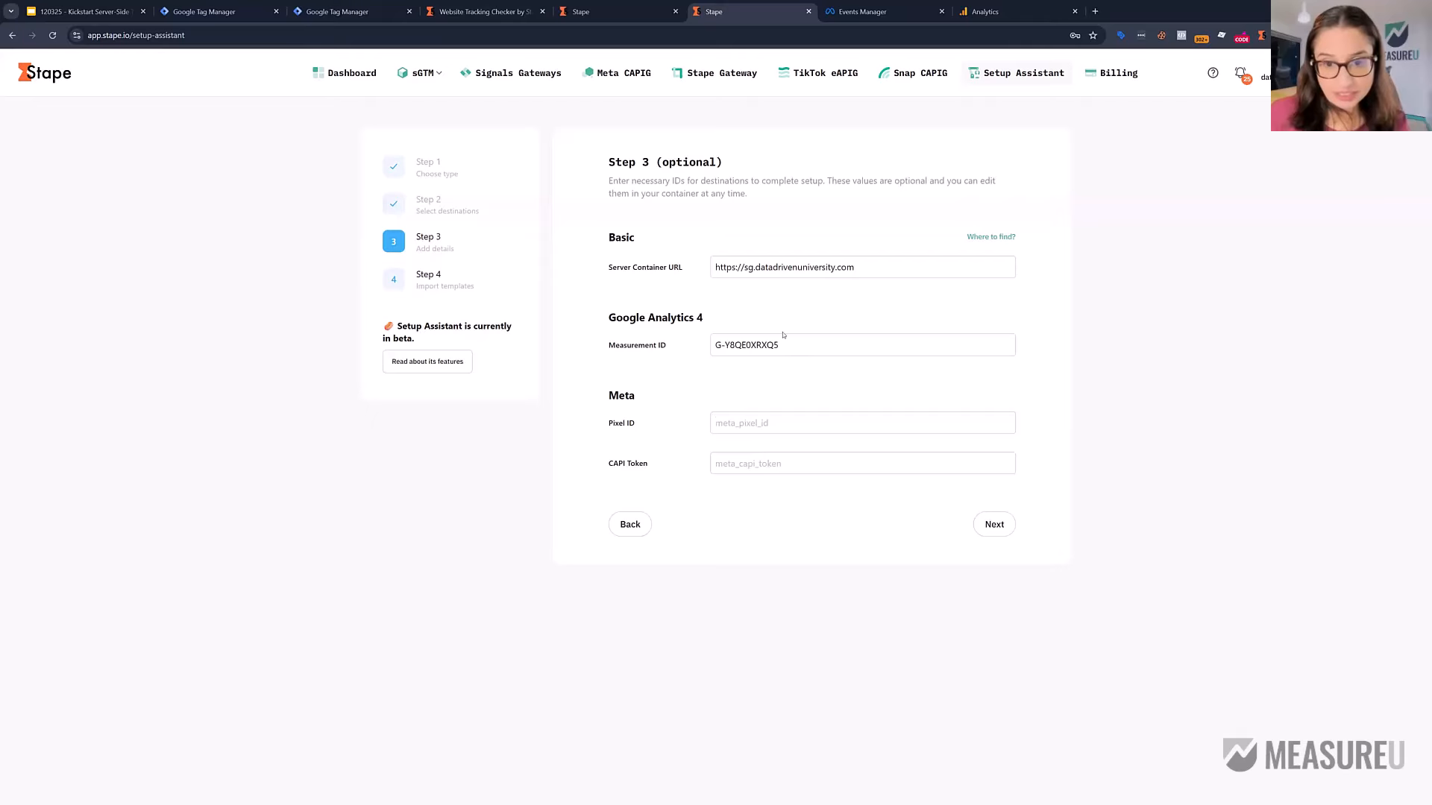
click(717, 423)
key(ctrl+v)
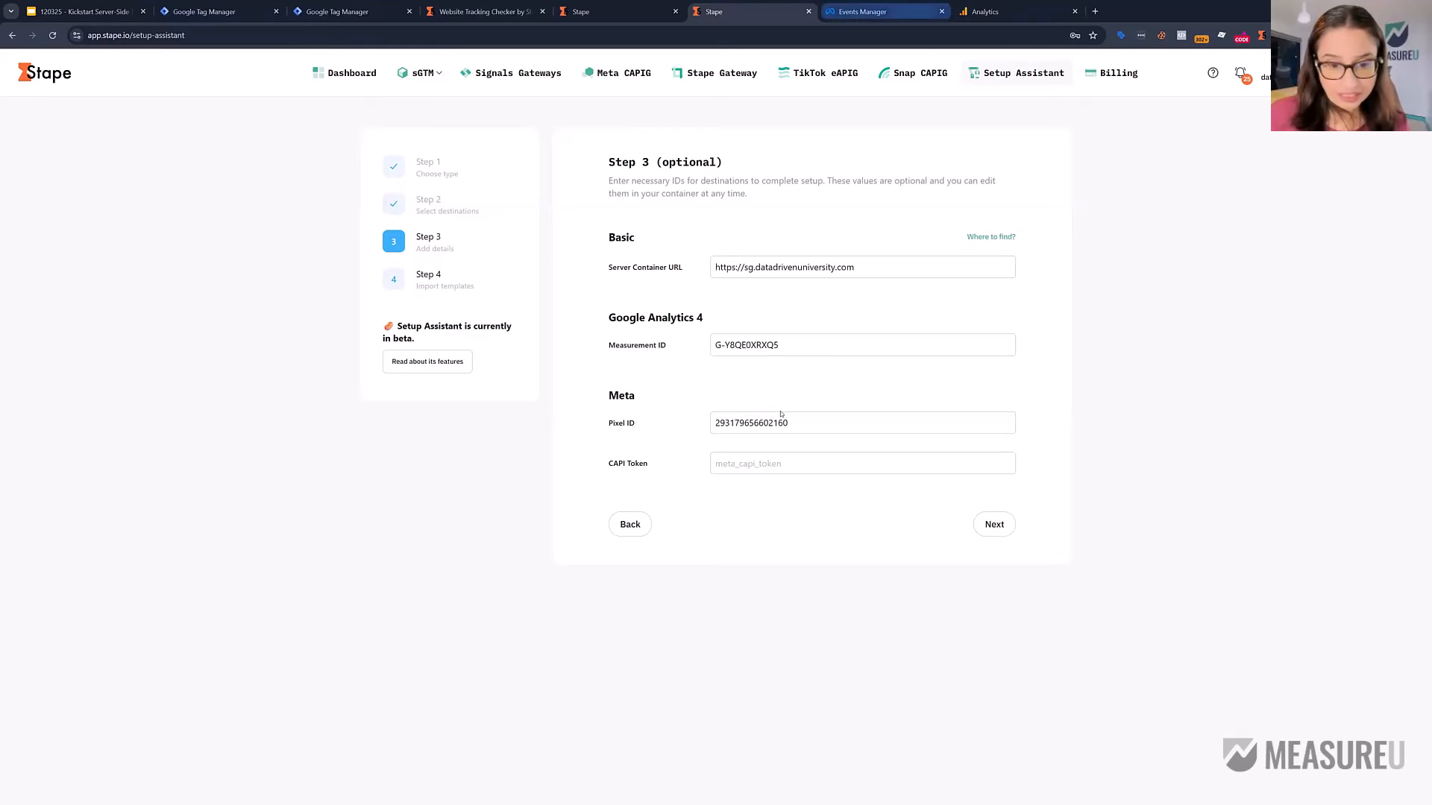
Step: Copy the Conversions API access token from Events Manager into Stape's CAPI Token field and continue to Step 4
click(862, 12)
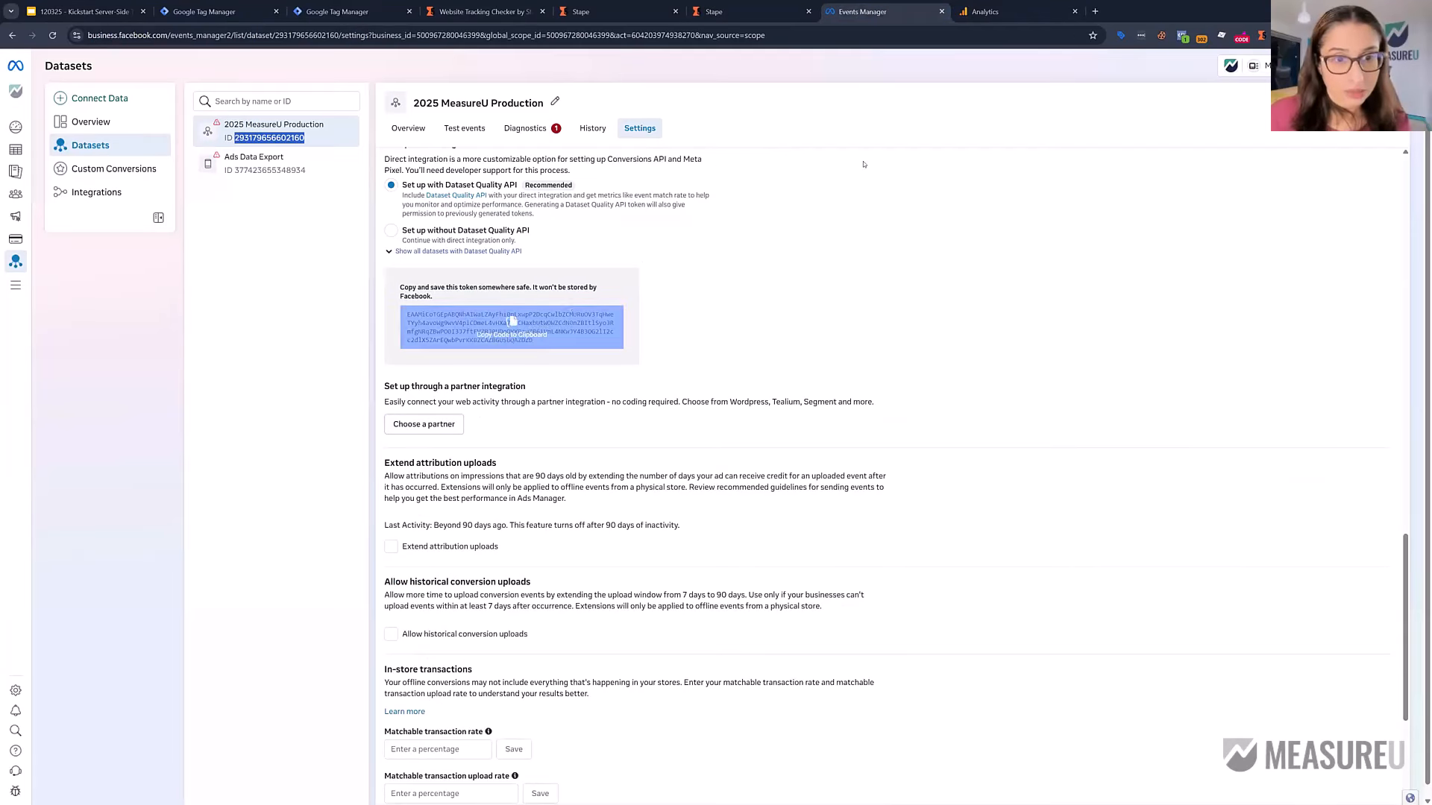
click(720, 12)
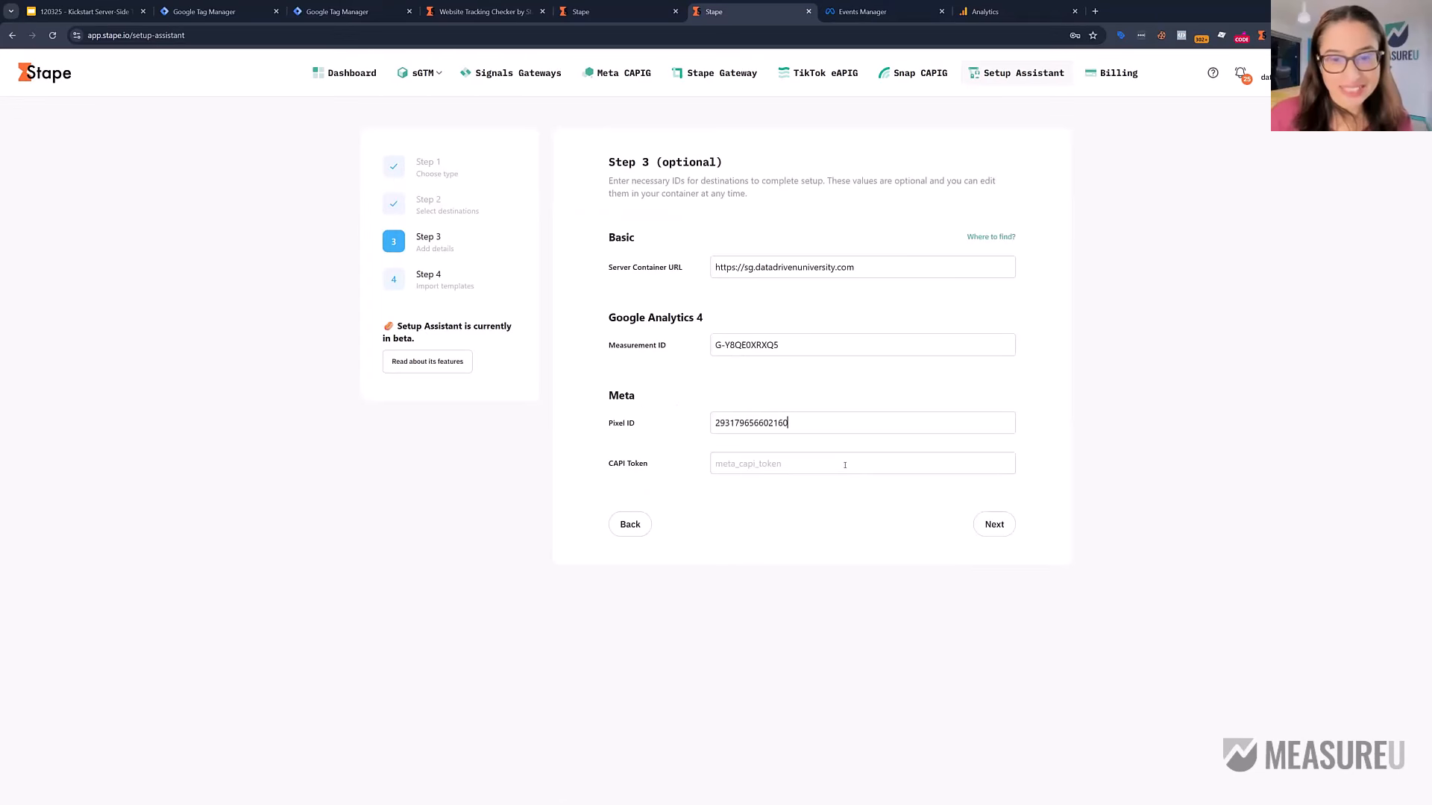
click(845, 465)
key(ctrl+v)
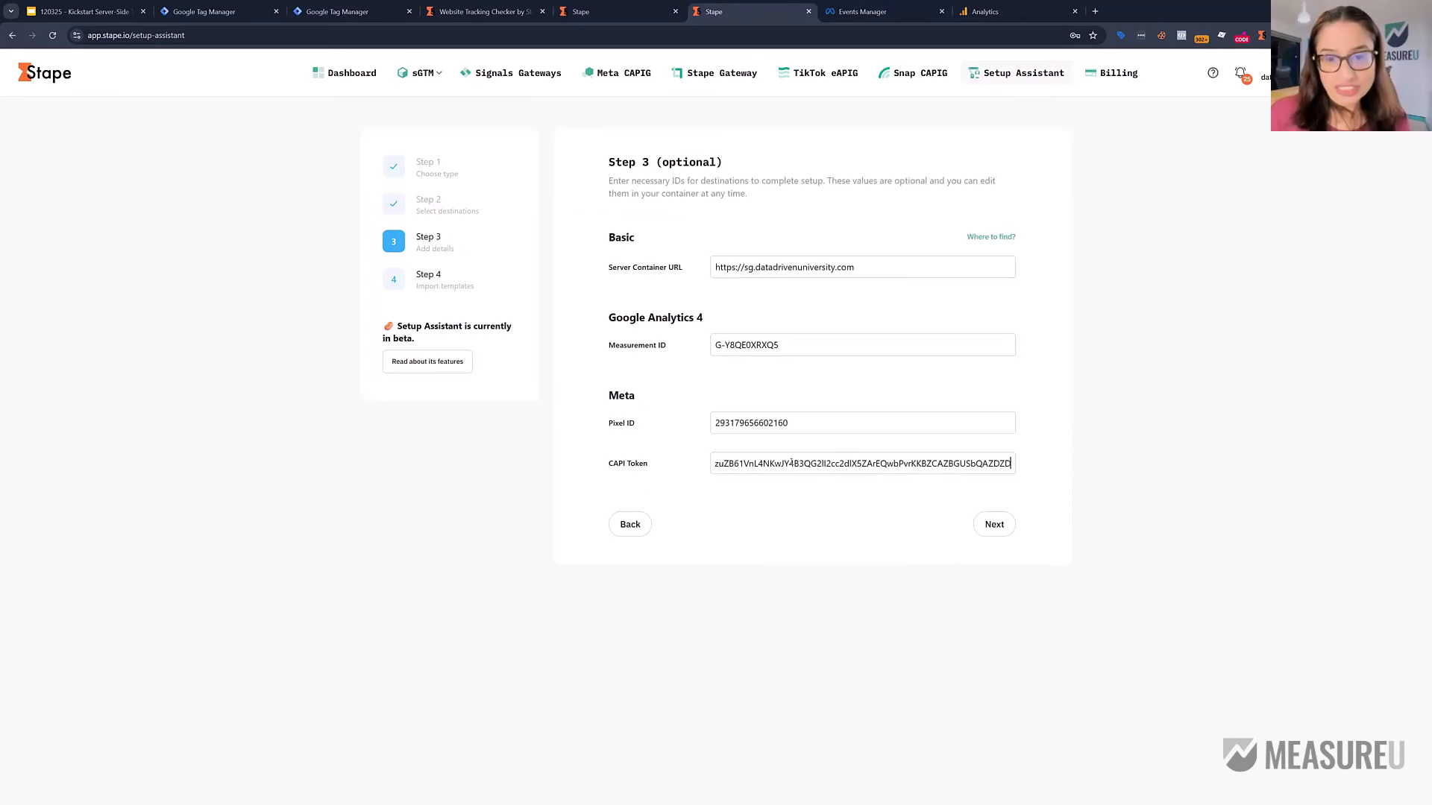
click(988, 525)
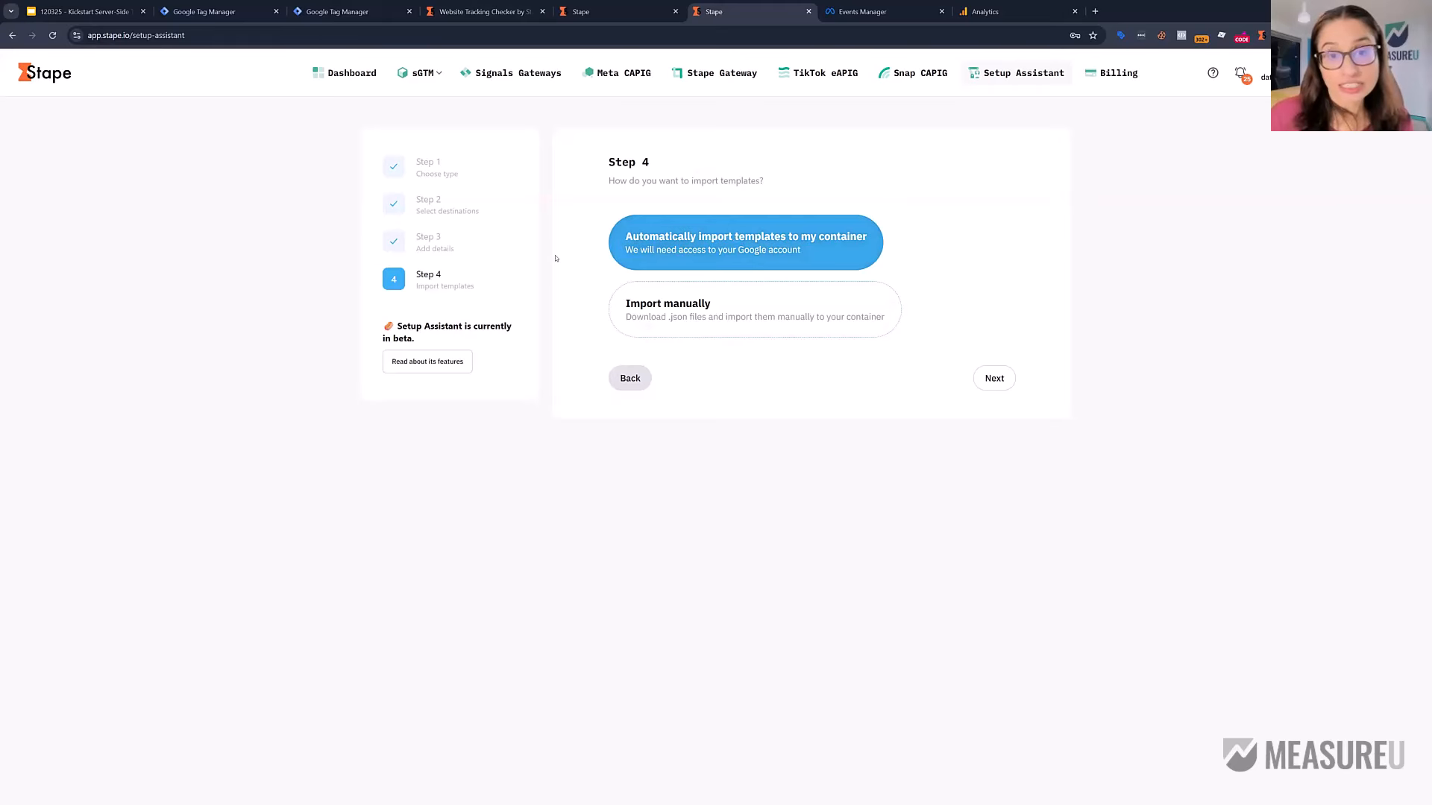
Step: Switch to Google Tag Manager to check the tags in the Web and Server - Nov - Workshop containers, and return to Stape
click(320, 12)
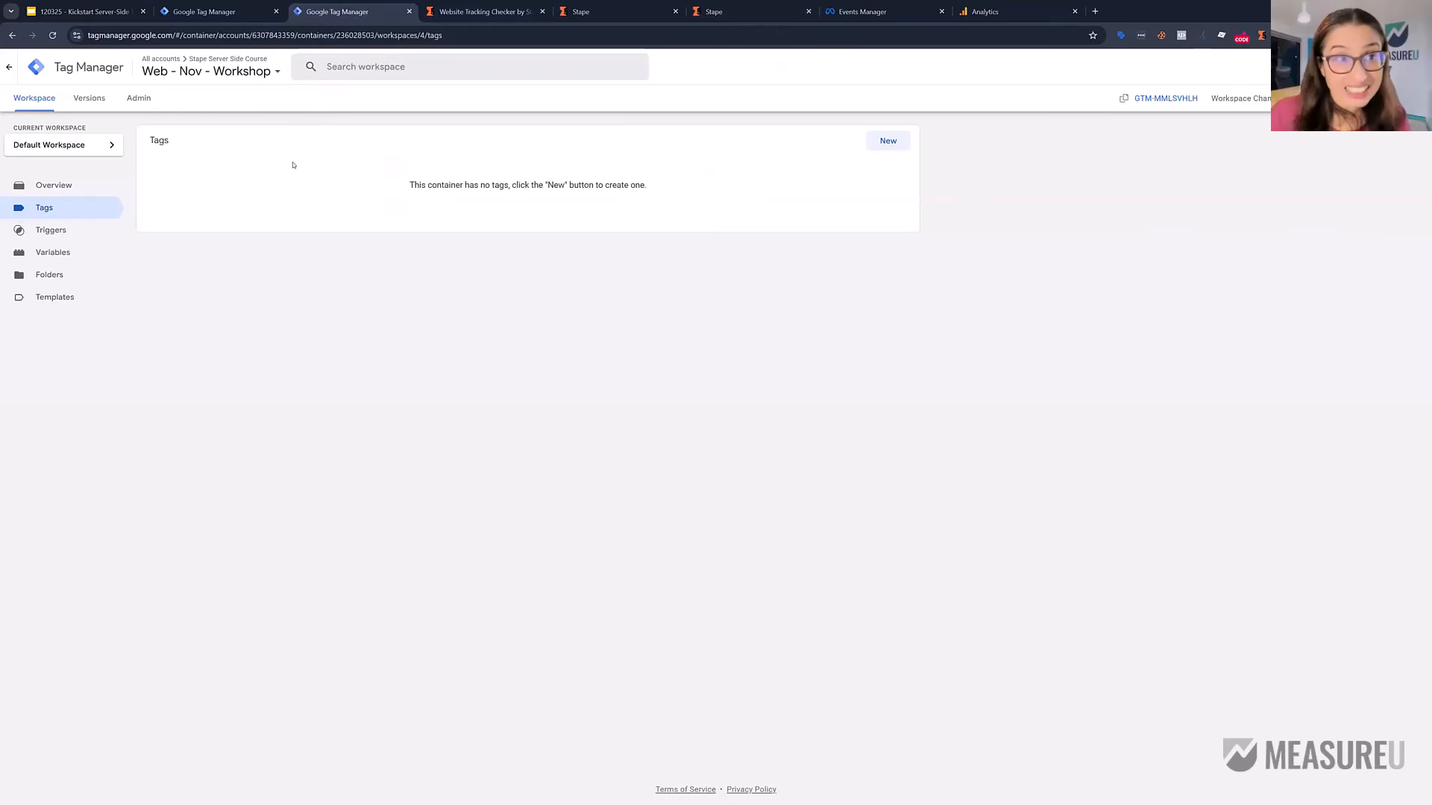
click(243, 13)
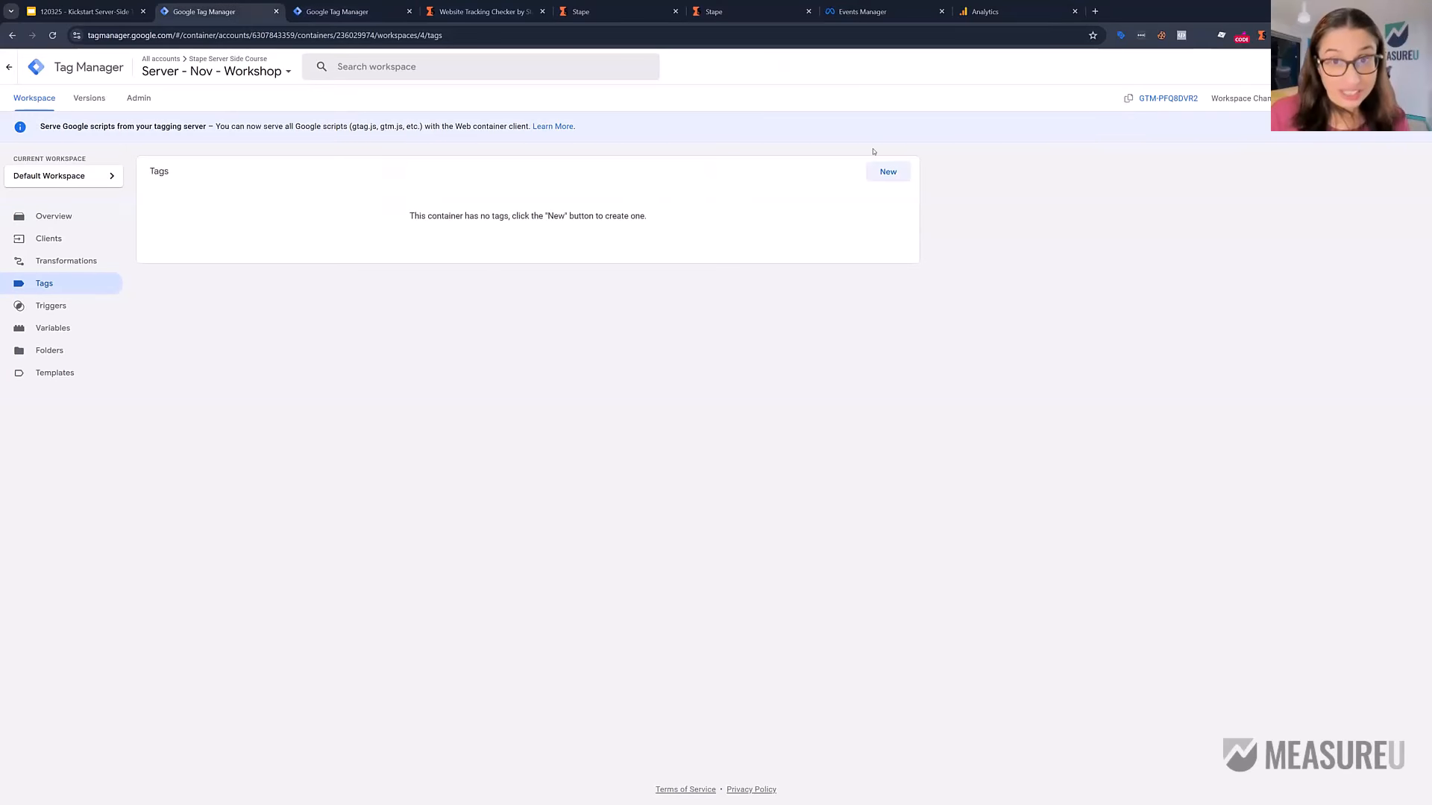
click(868, 12)
click(727, 11)
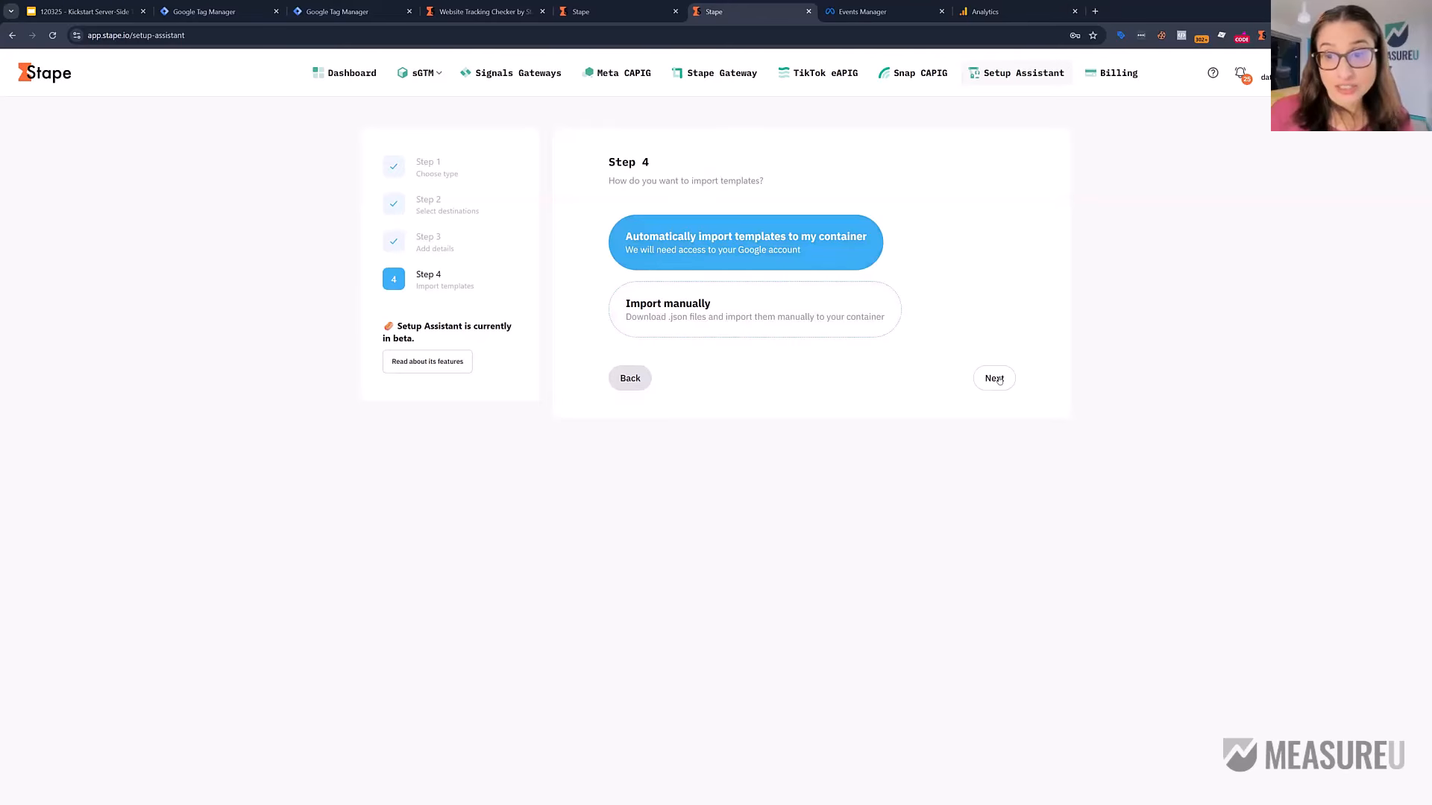
Step: Proceed with the automatic template import and authorize Stape Setup Assistant with the Google account
click(995, 379)
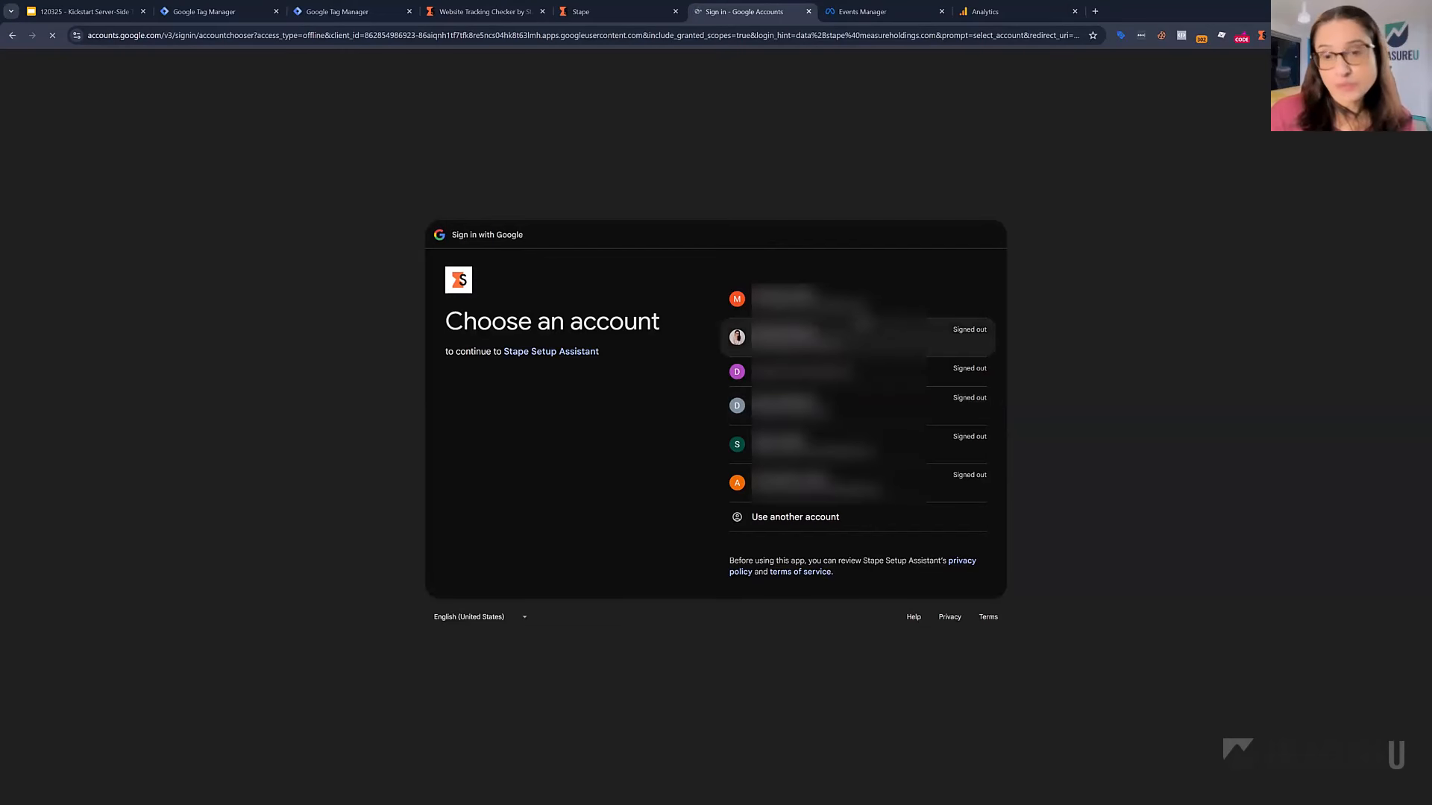
click(850, 313)
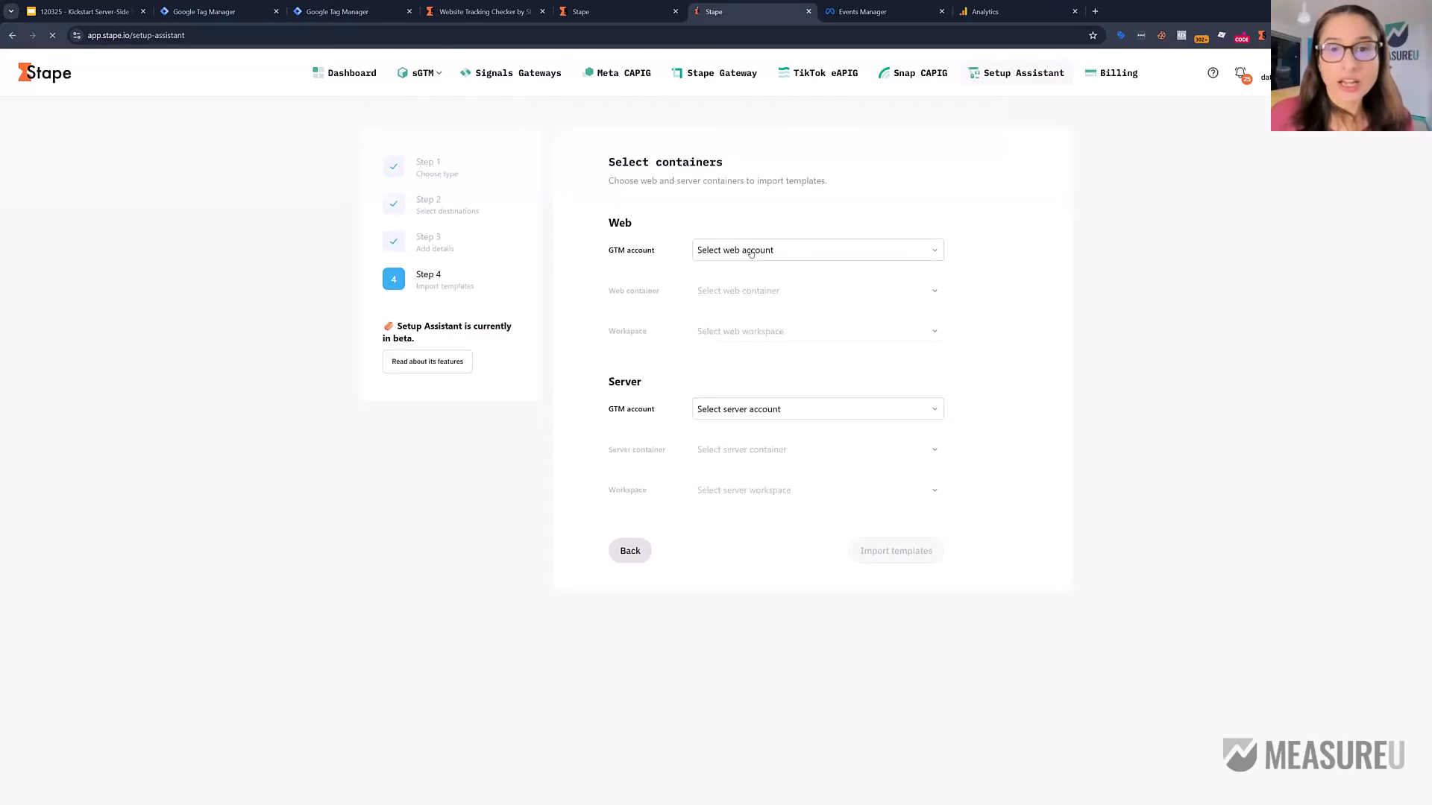
Step: Set the web import target to account Stape Server Side Course, container Web - Nov - Workshop and Default Workspace
scroll(761, 395, down, 3)
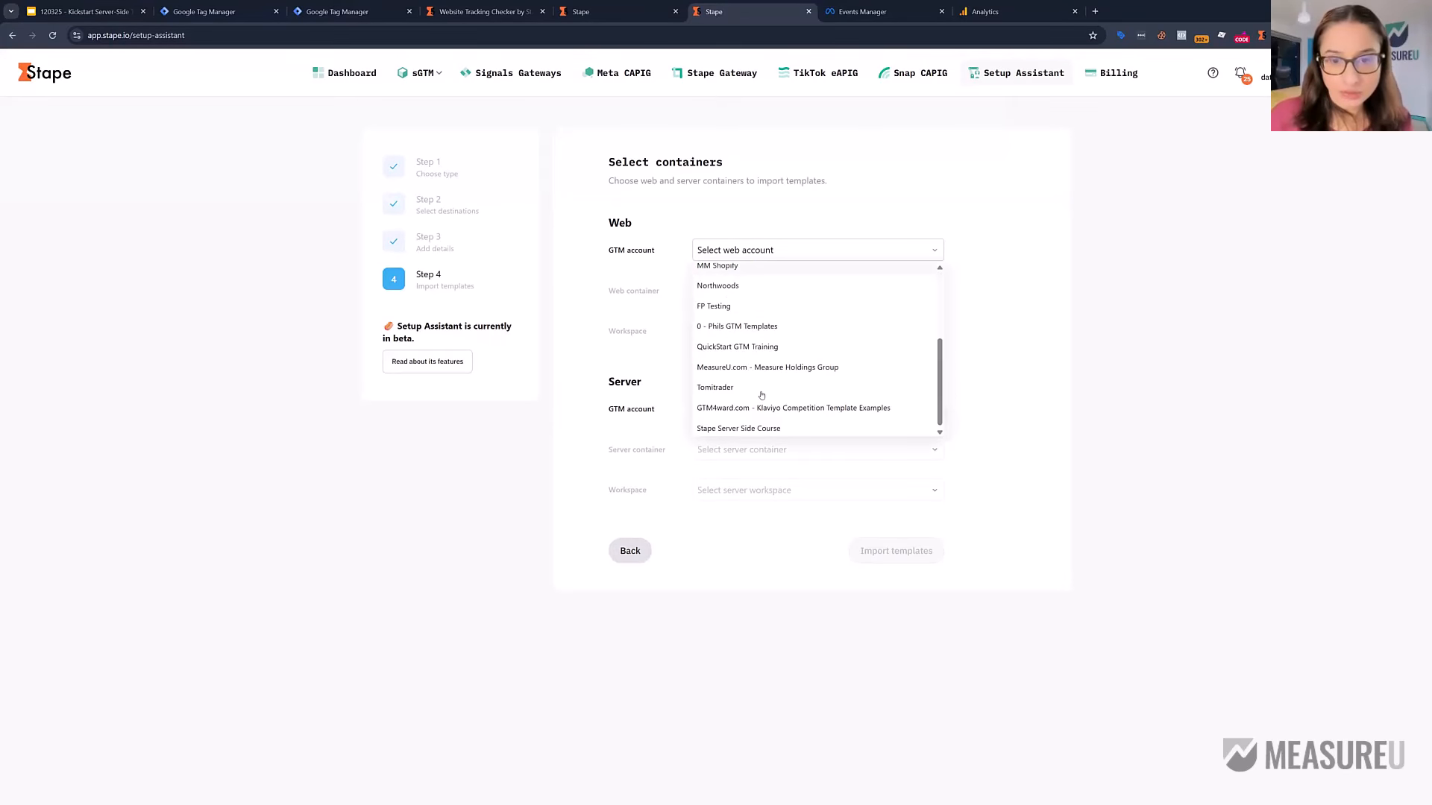
click(741, 298)
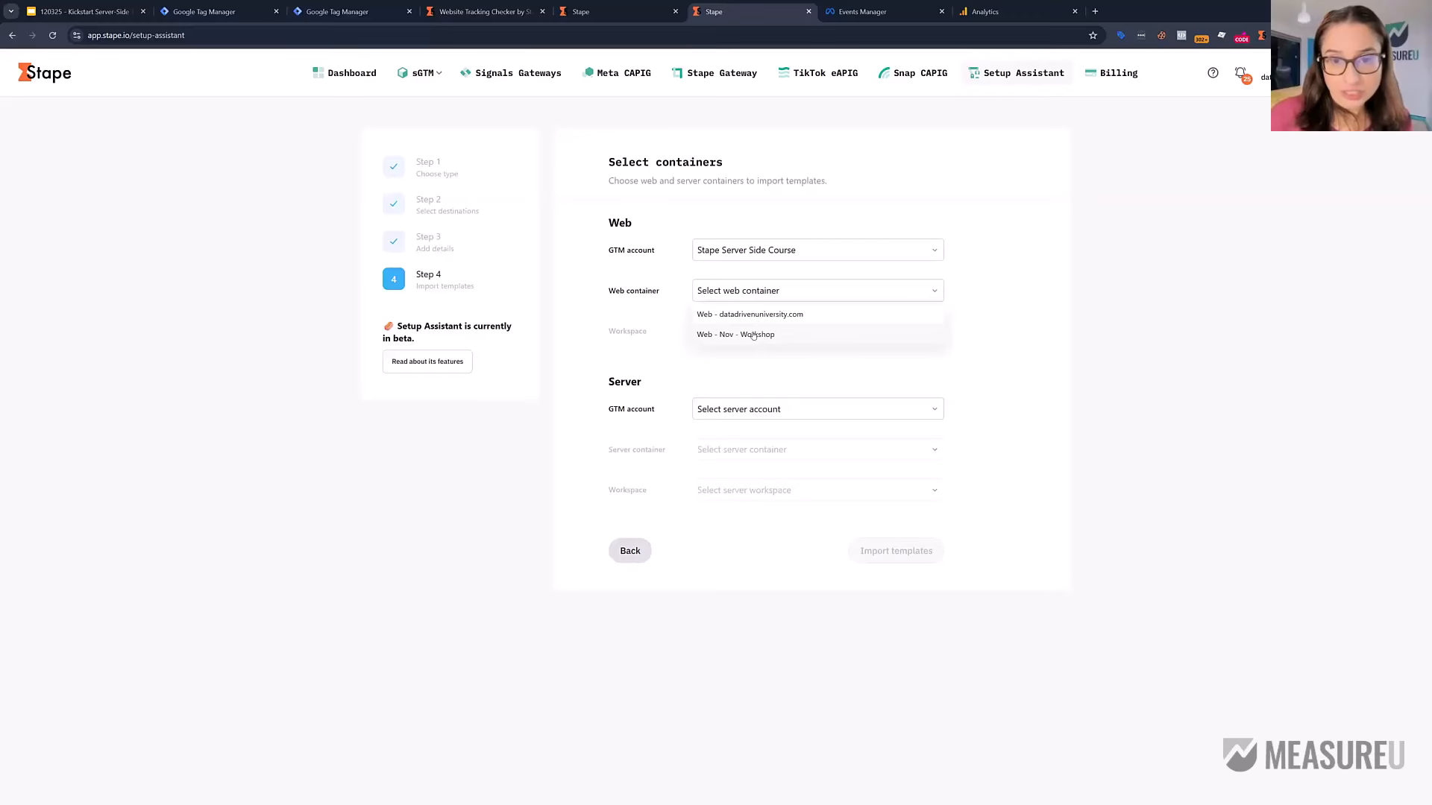
click(753, 335)
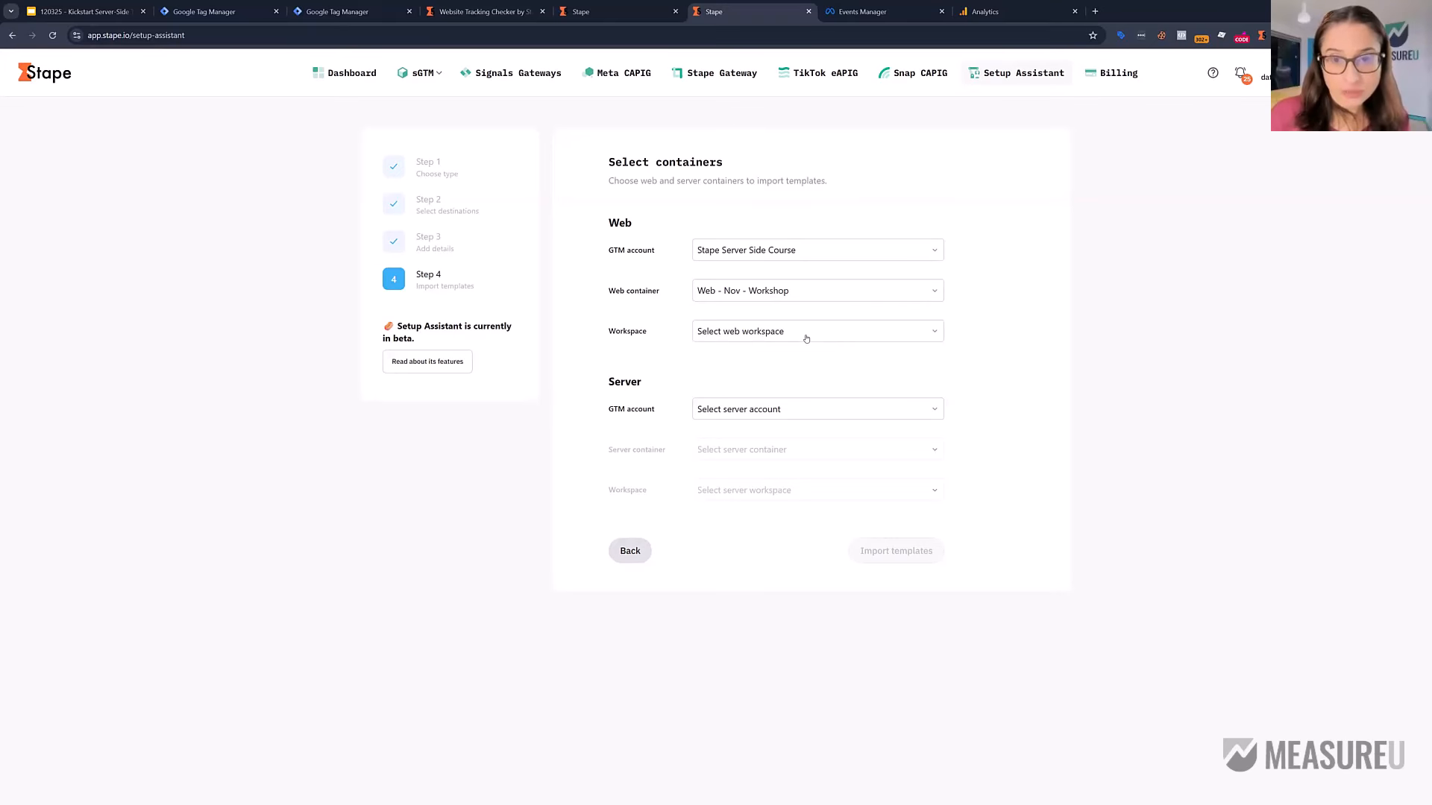
click(805, 334)
click(806, 356)
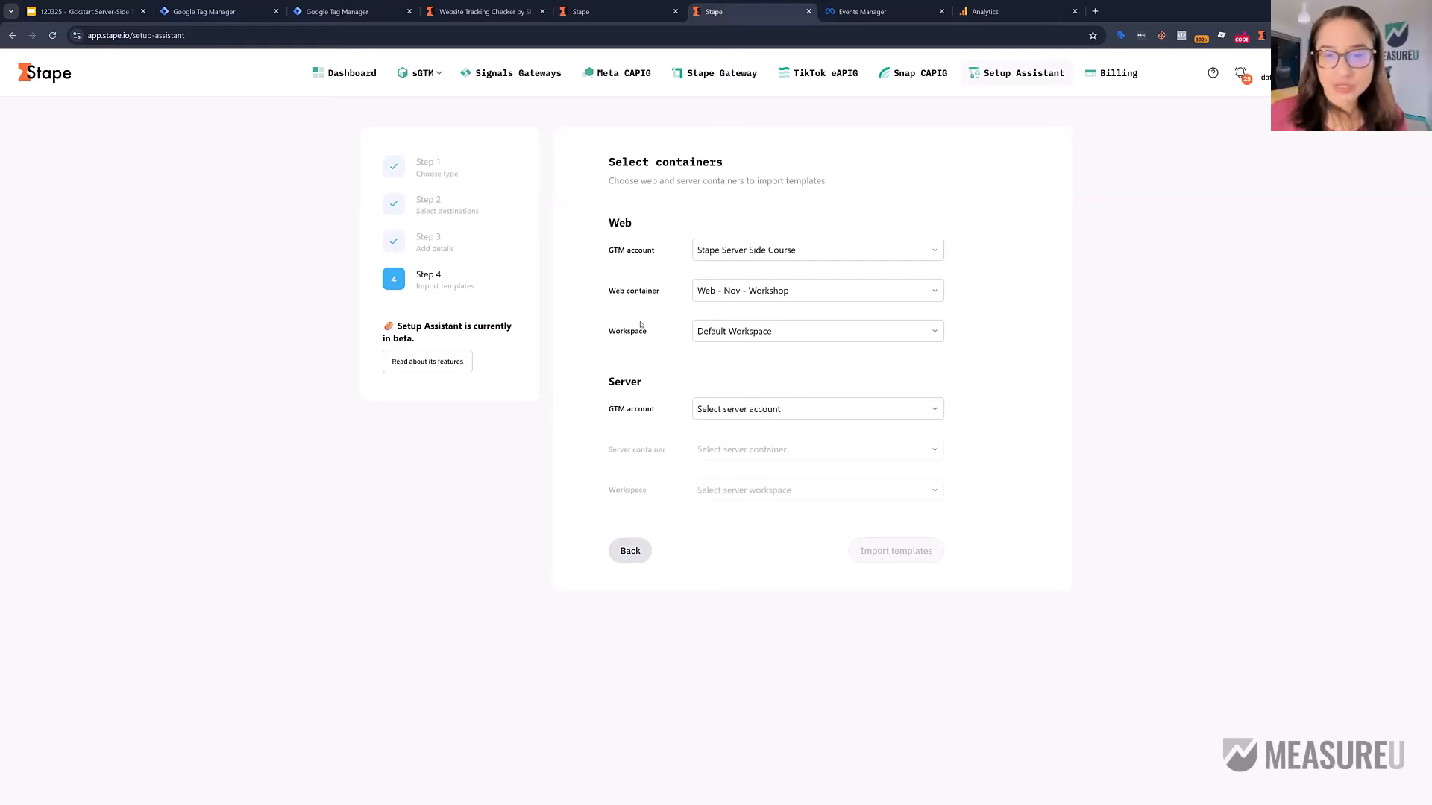
Step: Set the server import target to account Stape Server Side Course, container Server - Nov - Workshop and Default Workspace
click(764, 406)
scroll(761, 567, down, 5)
click(738, 585)
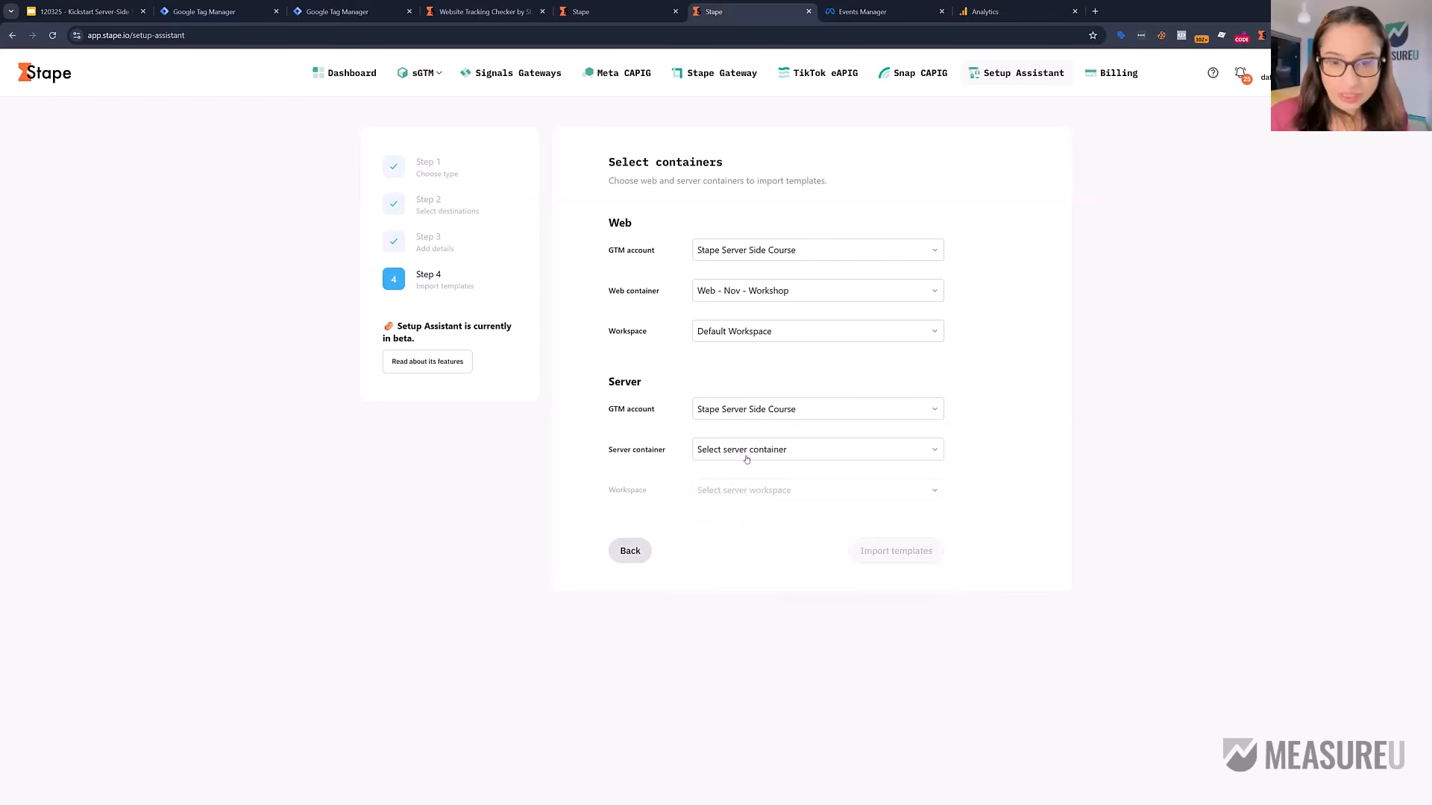
click(749, 450)
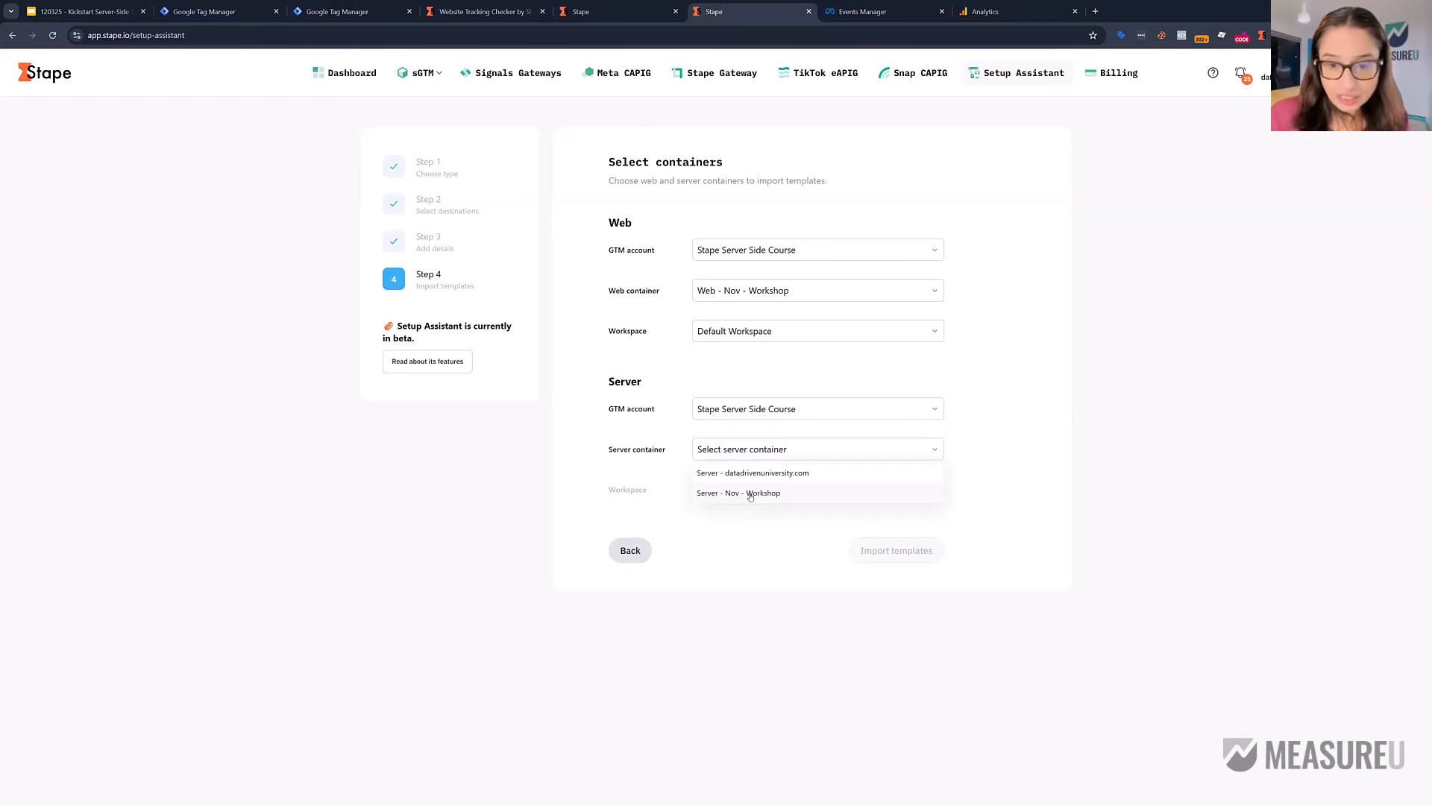
click(759, 490)
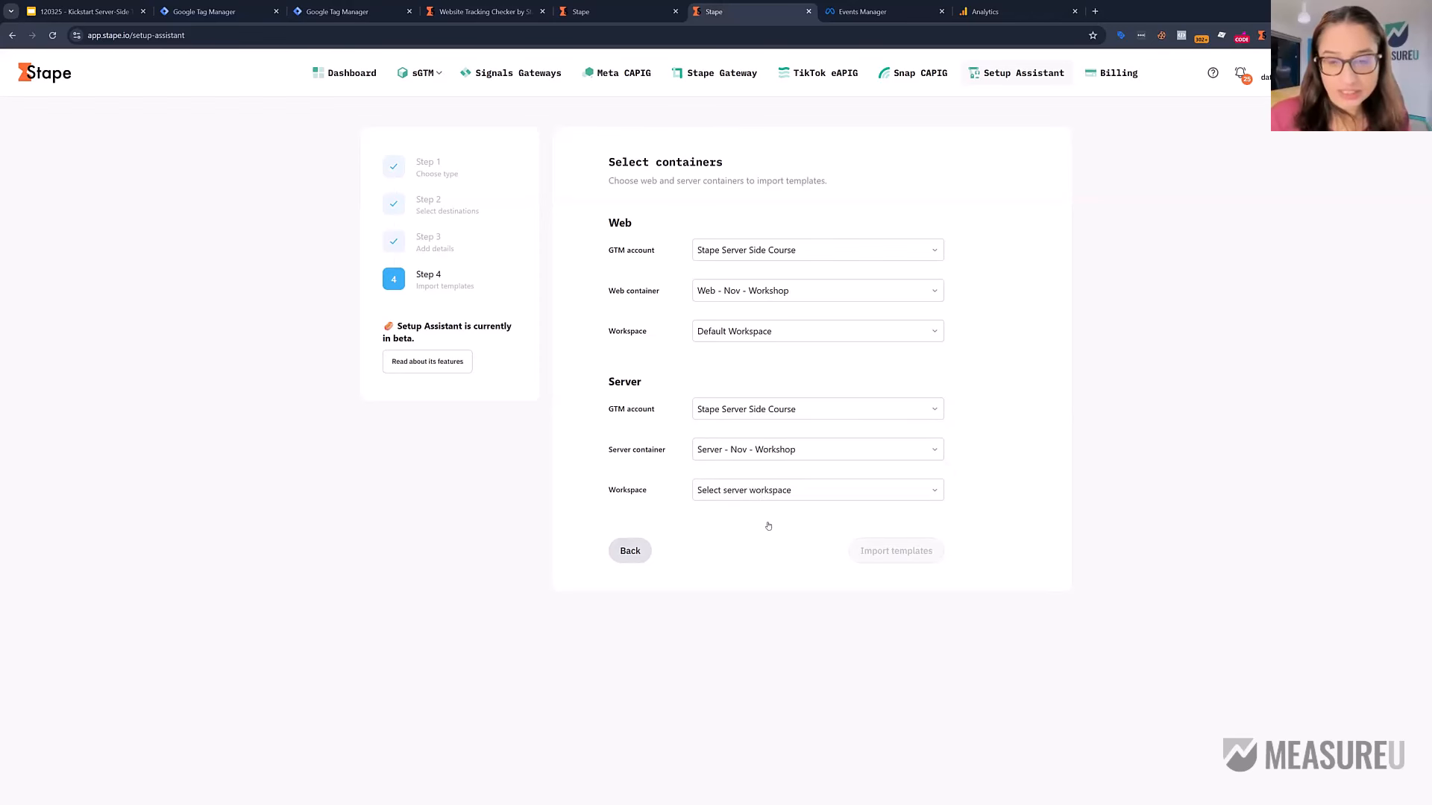
click(770, 493)
click(775, 515)
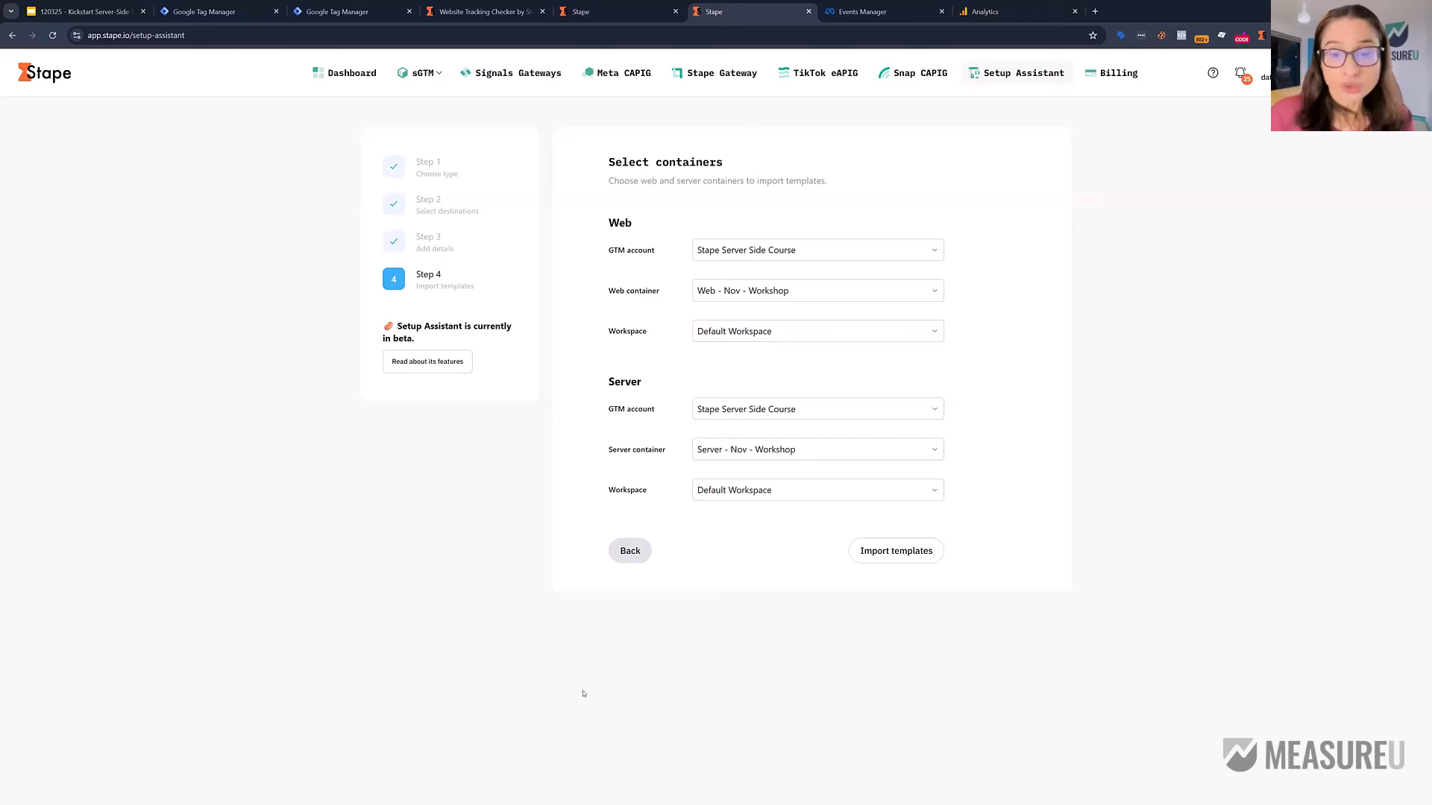
Step: Review the container settings of Server - Nov - Workshop in Google Tag Manager, close them and return to Stape
click(315, 13)
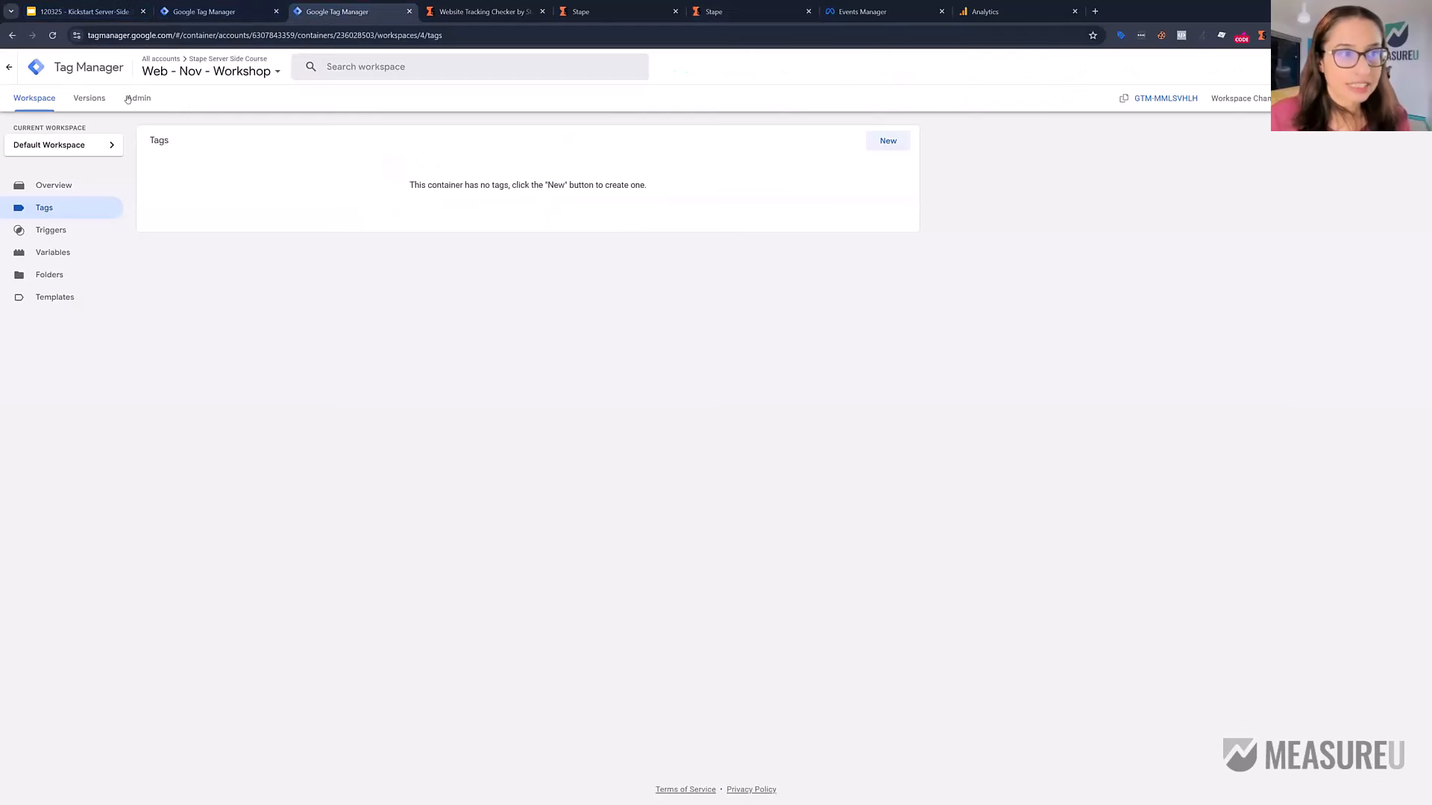
click(184, 11)
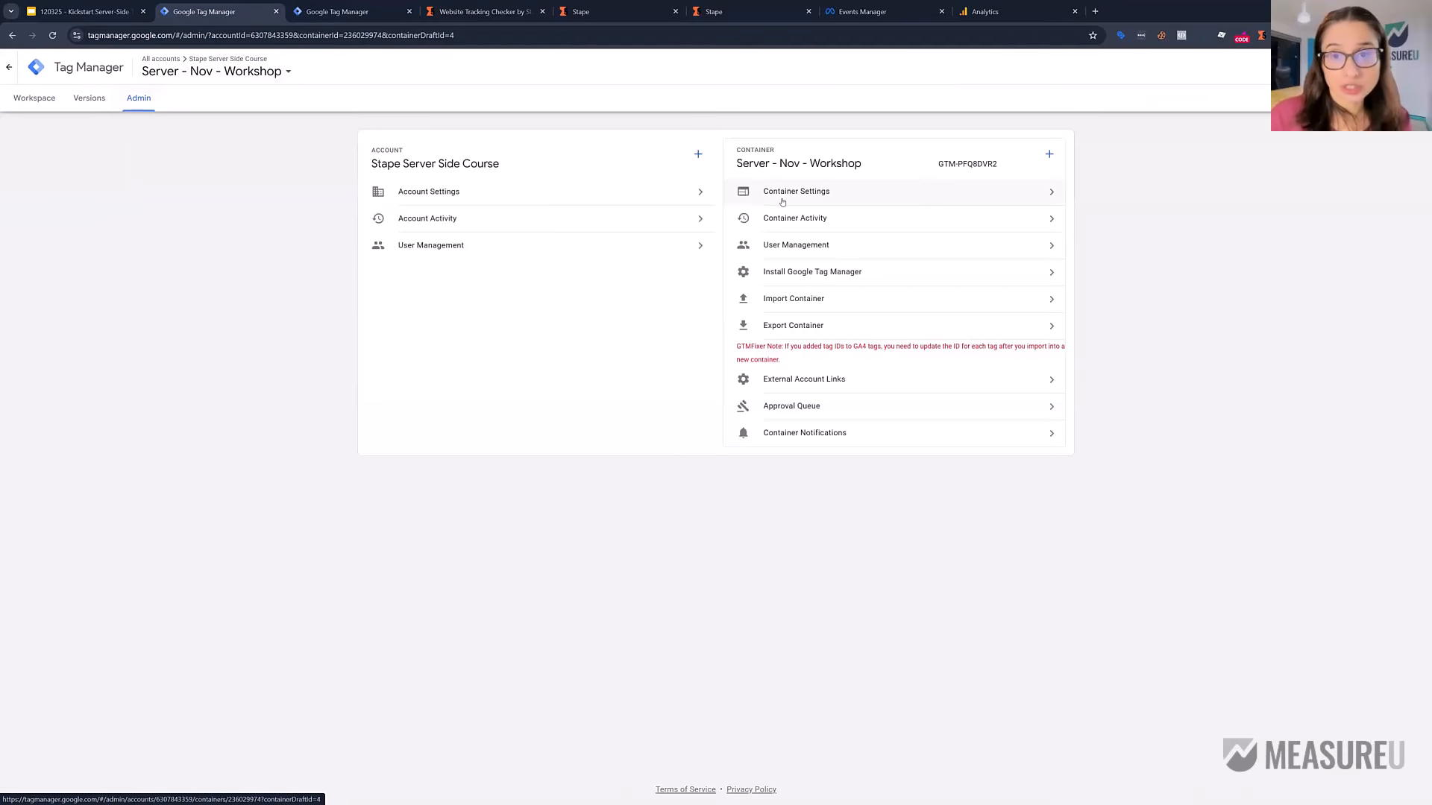
click(738, 201)
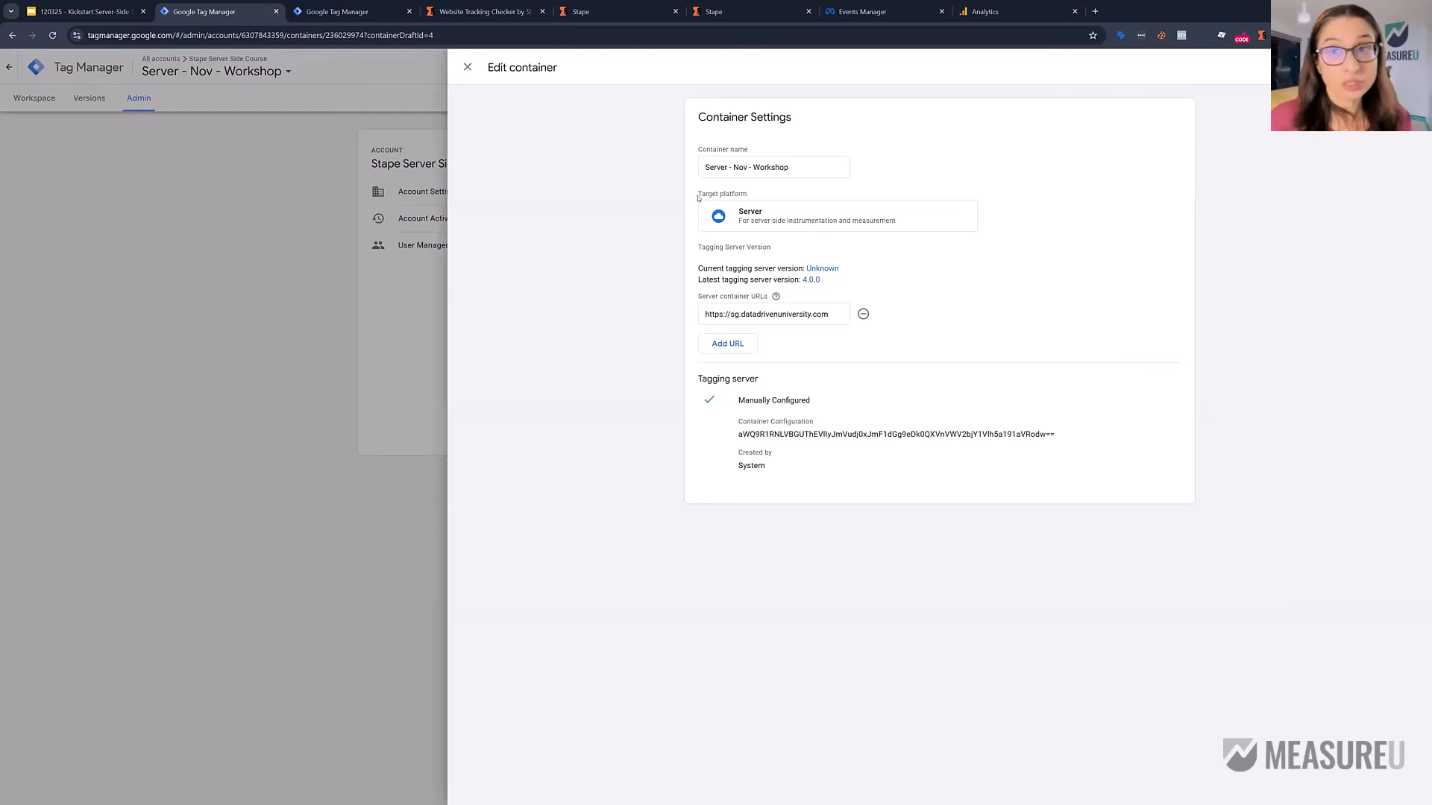
click(468, 67)
click(722, 11)
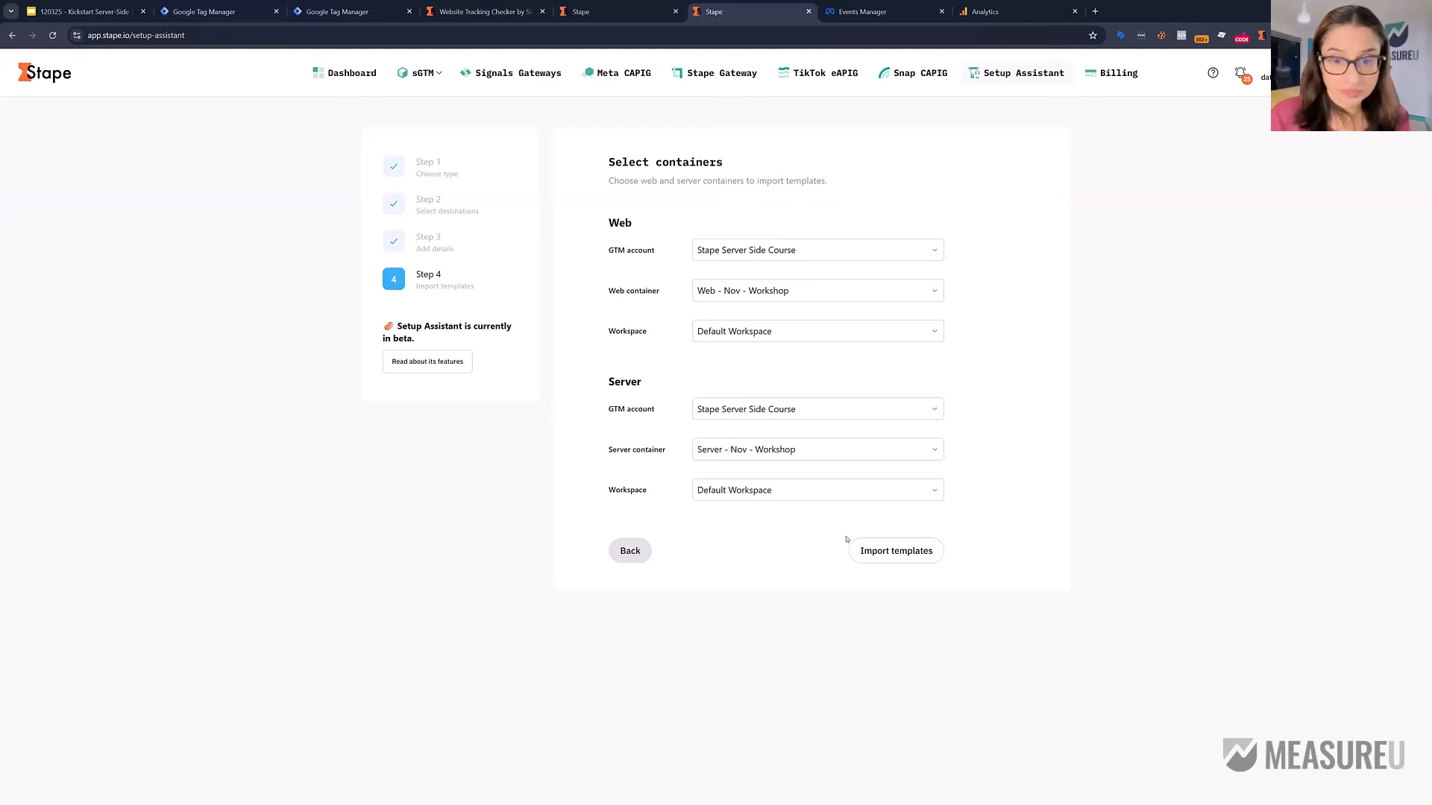
Step: Import the templates into the selected web and server containers and read the import notice
click(885, 550)
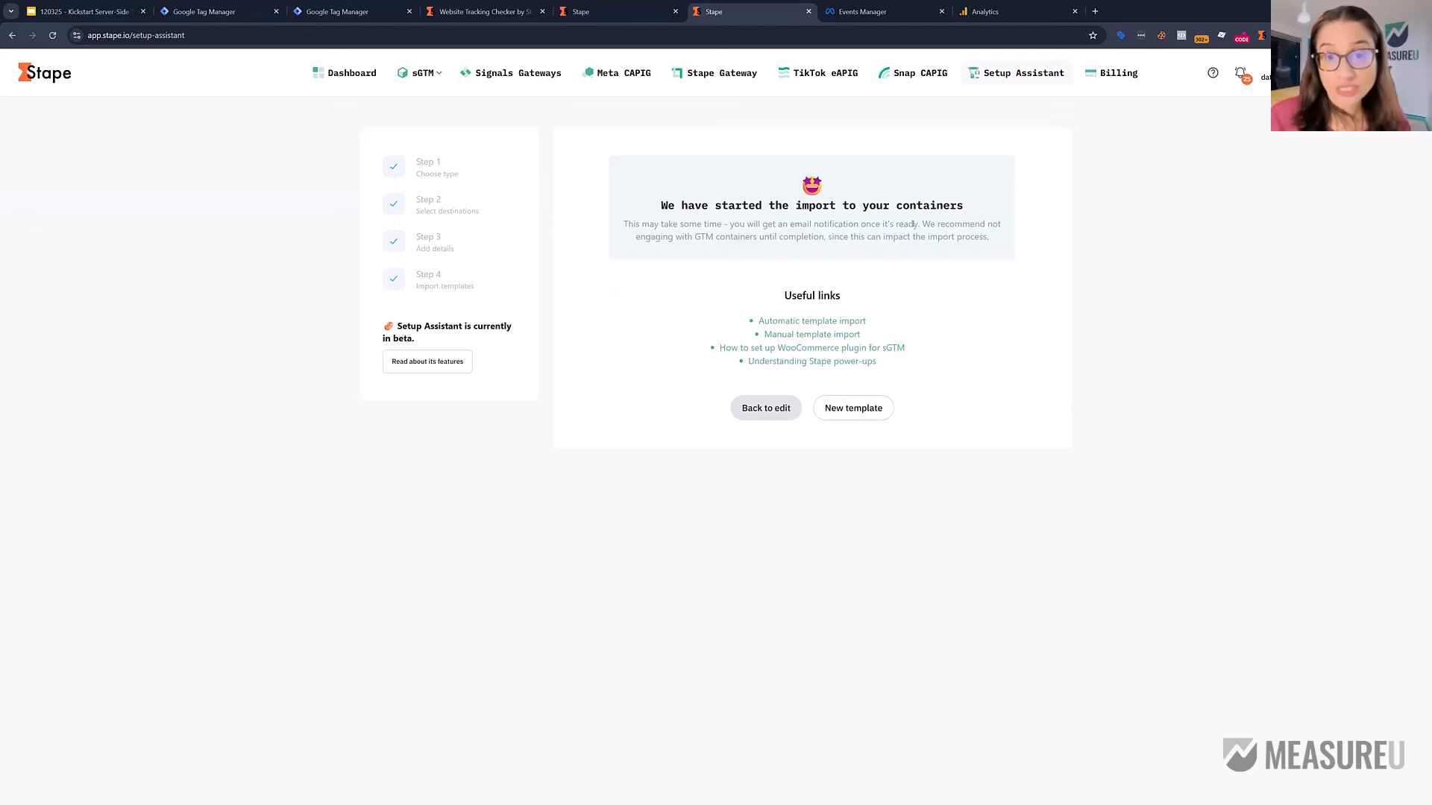
drag(913, 224, 1104, 255)
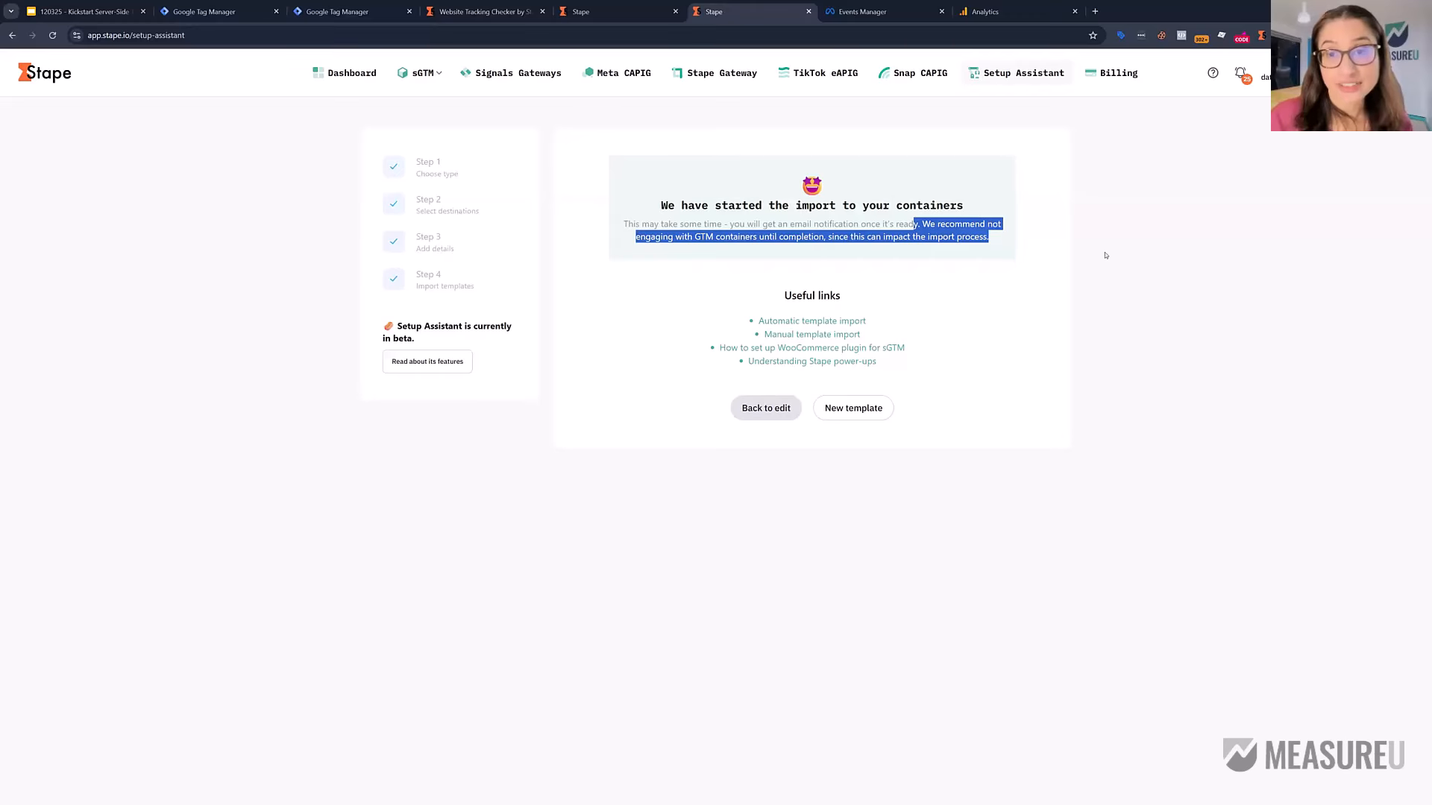
click(1105, 255)
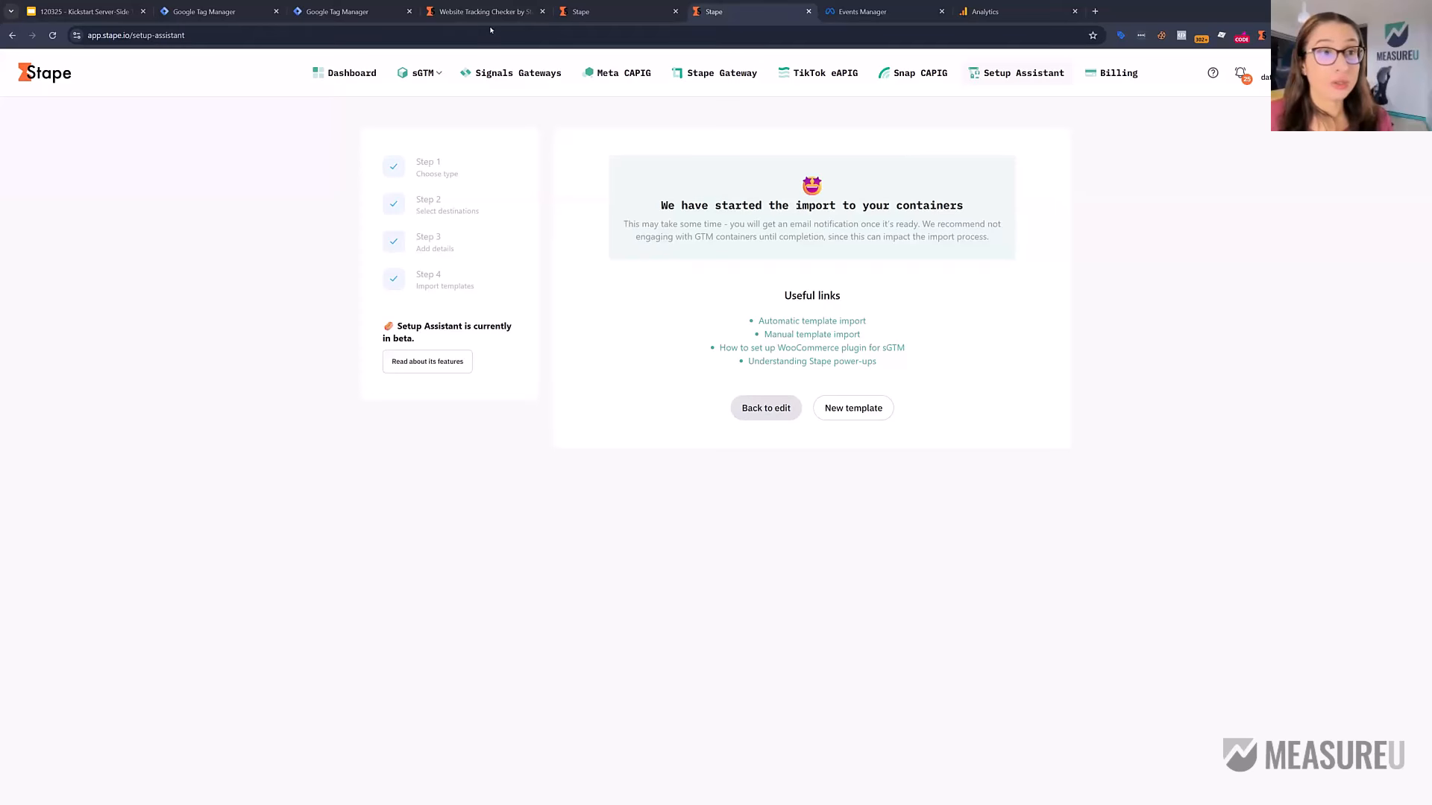
Step: Switch to the Server - Nov - Workshop container in Google Tag Manager and examine the workspace changes made by the import
click(208, 15)
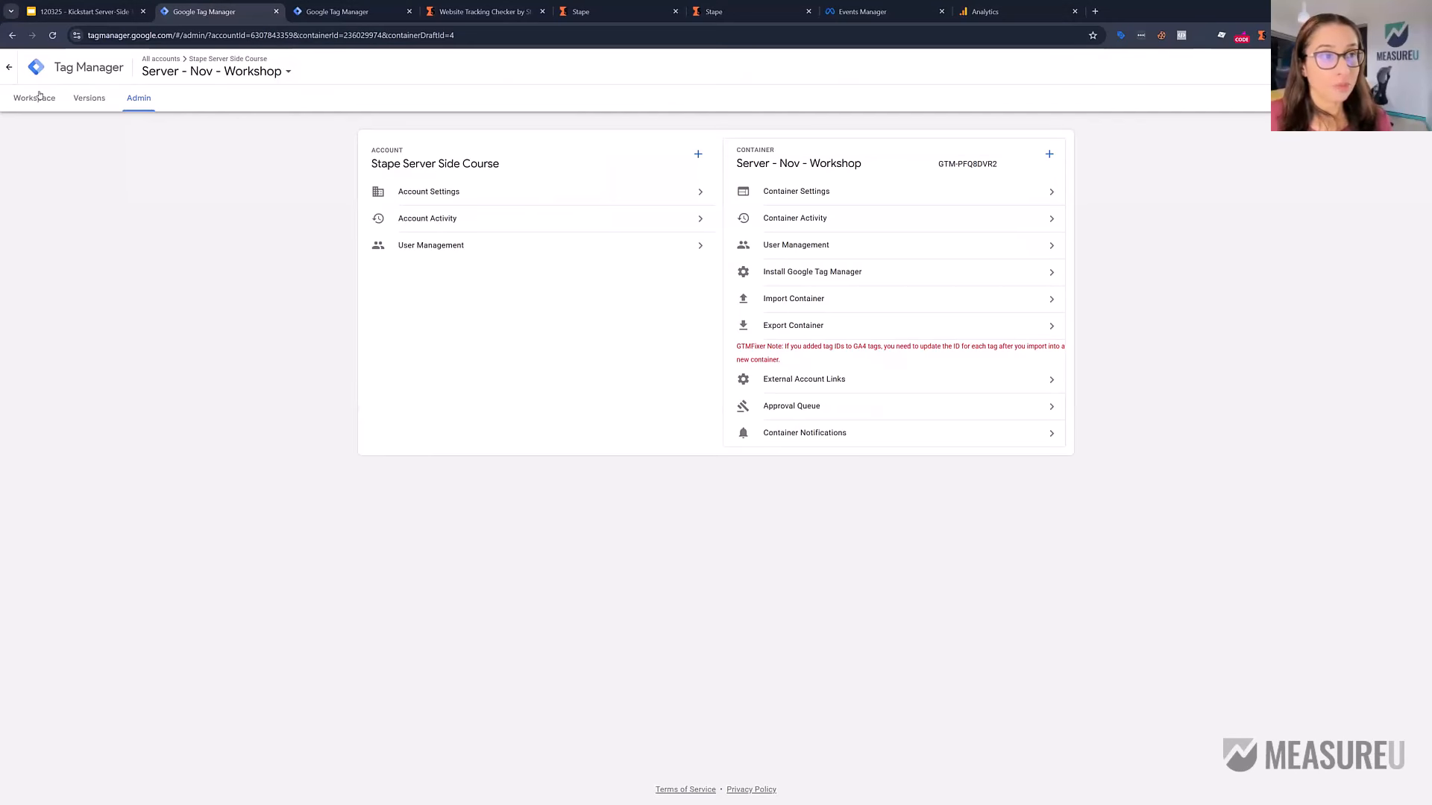
click(44, 99)
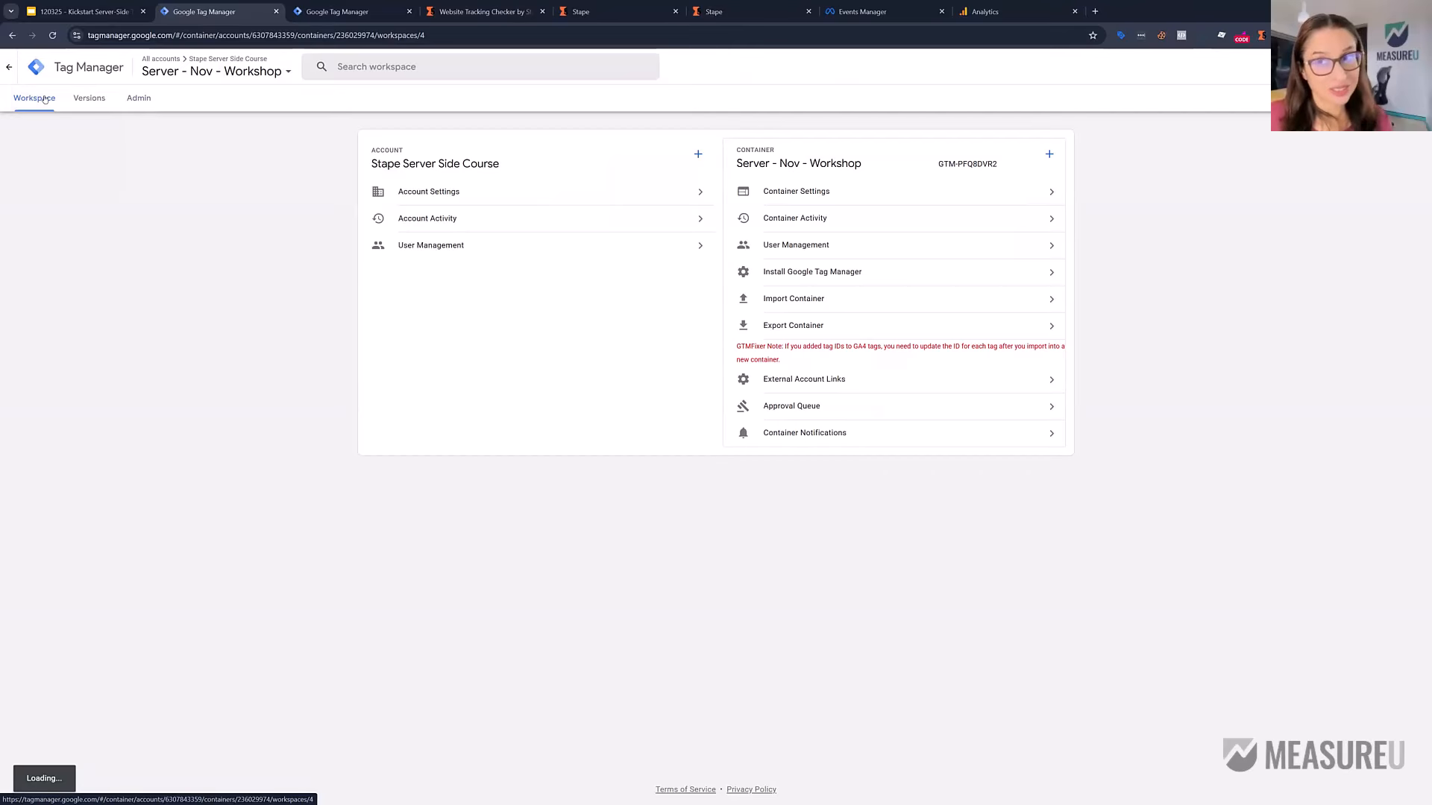
scroll(320, 443, down, 4)
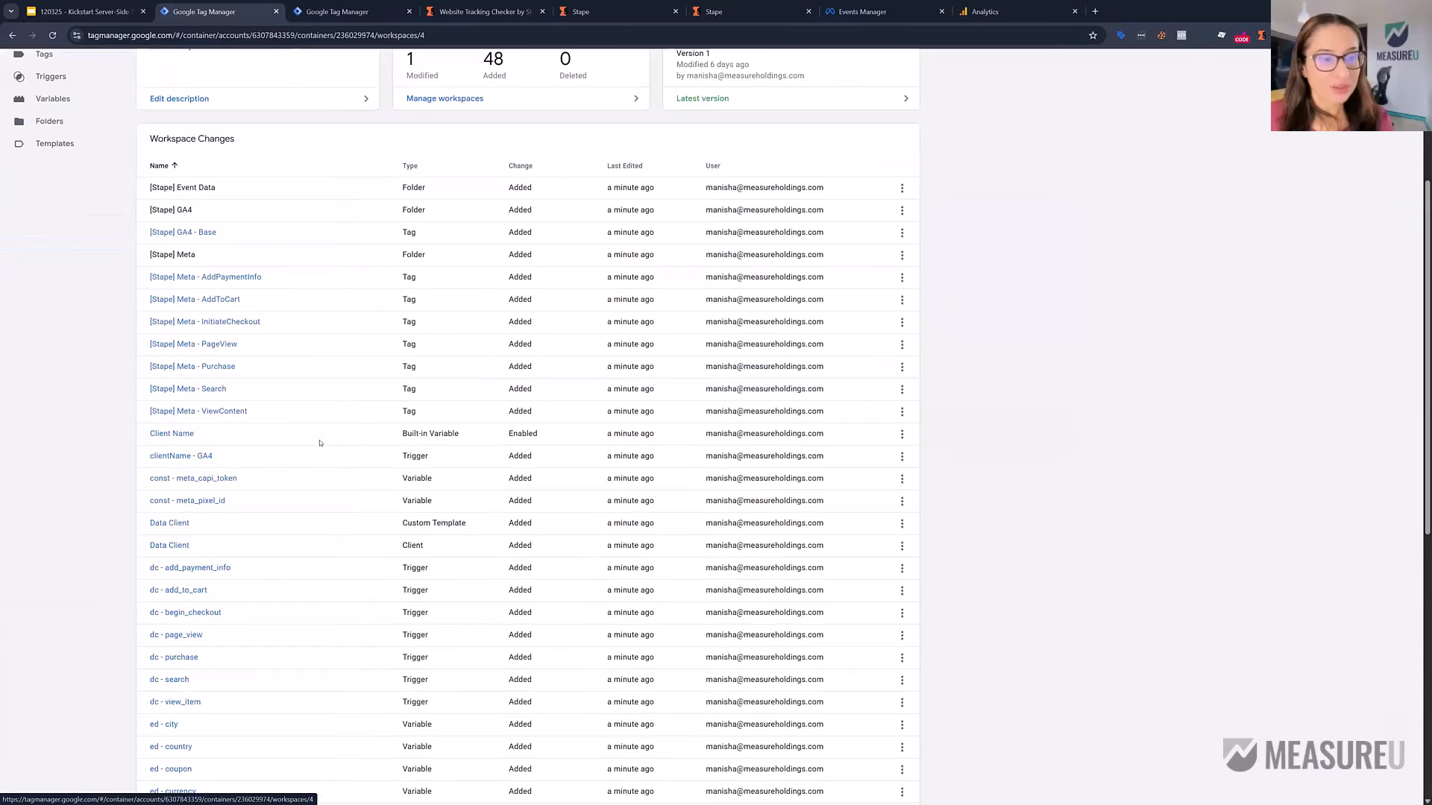
scroll(320, 443, down, 8)
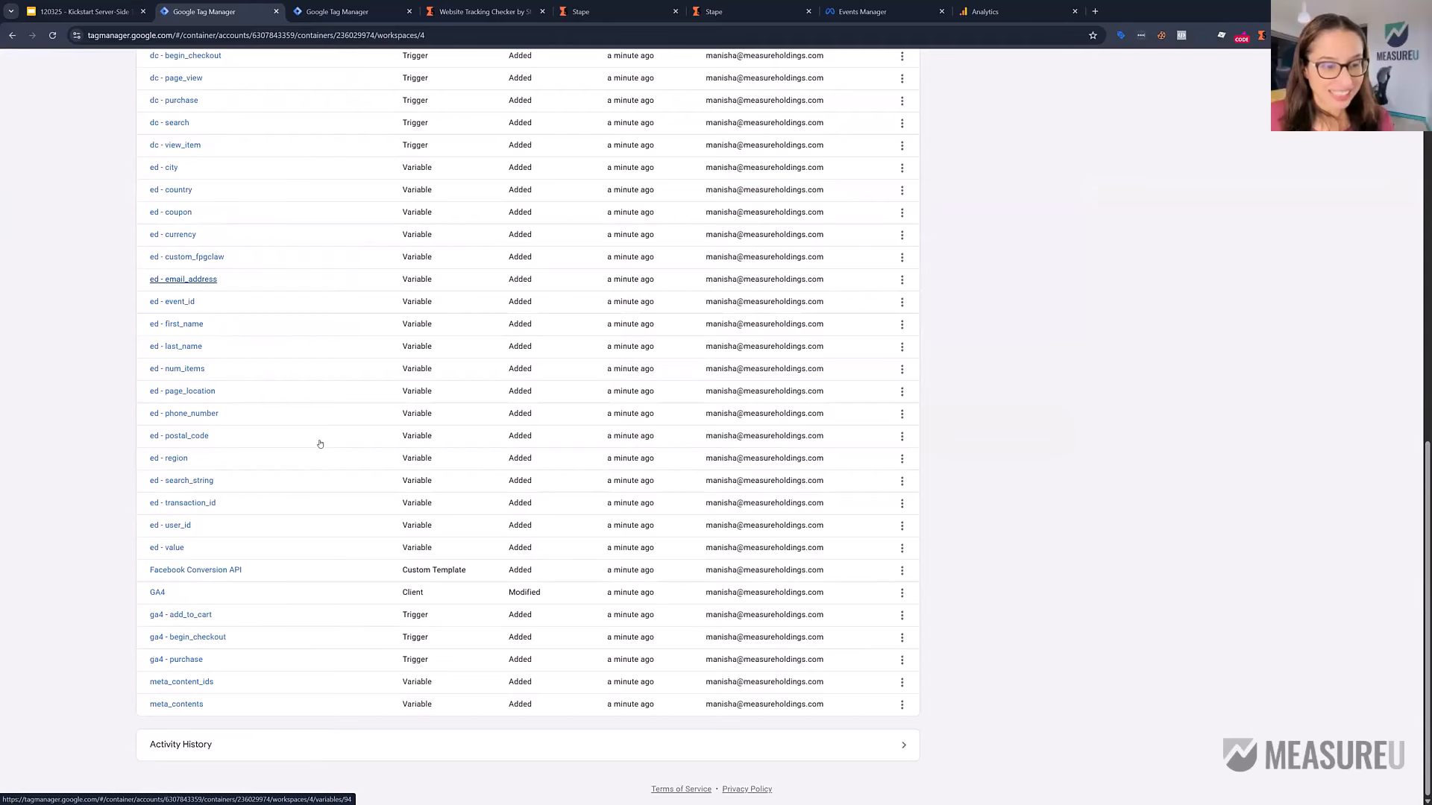
scroll(319, 442, up, 6)
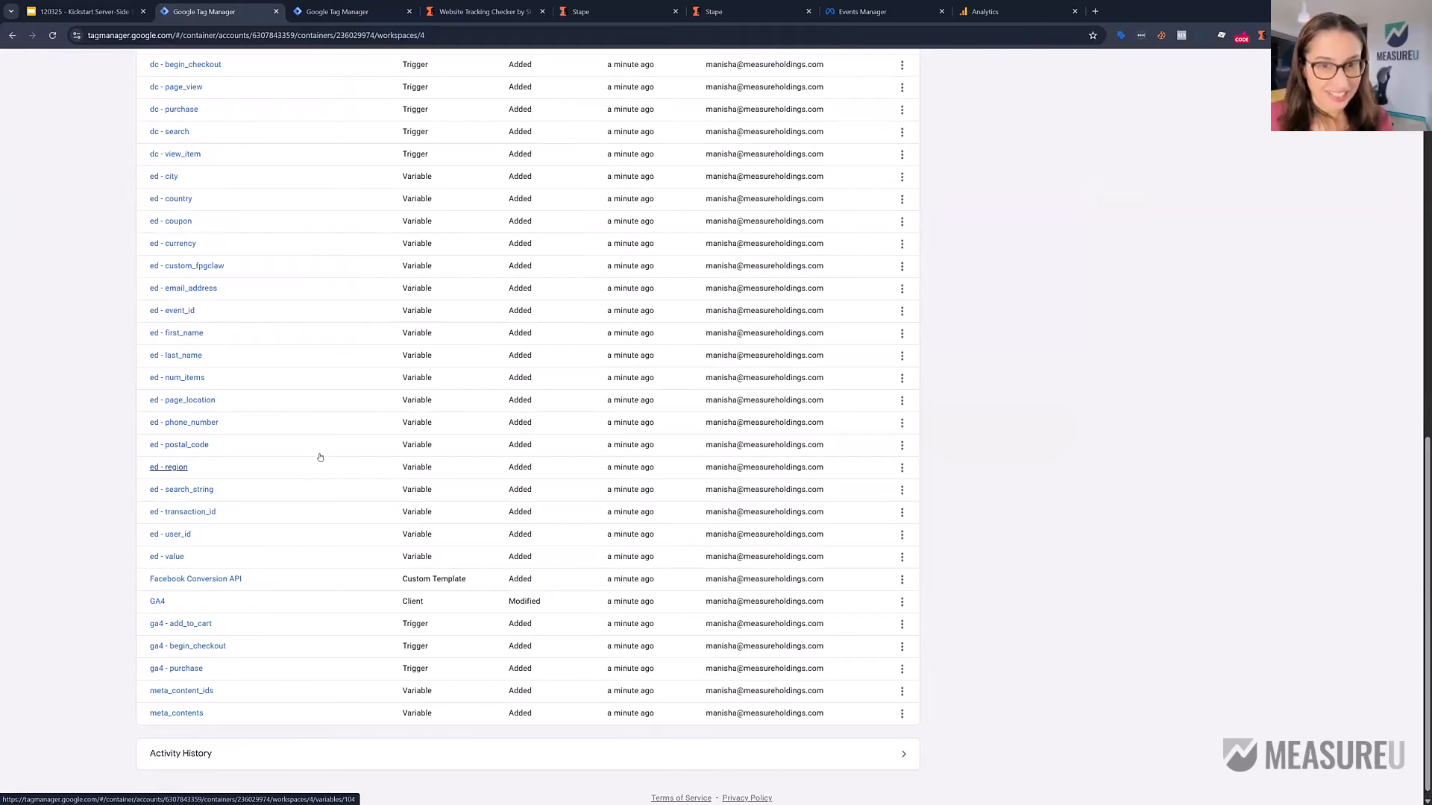
scroll(316, 456, up, 6)
scroll(314, 456, down, 4)
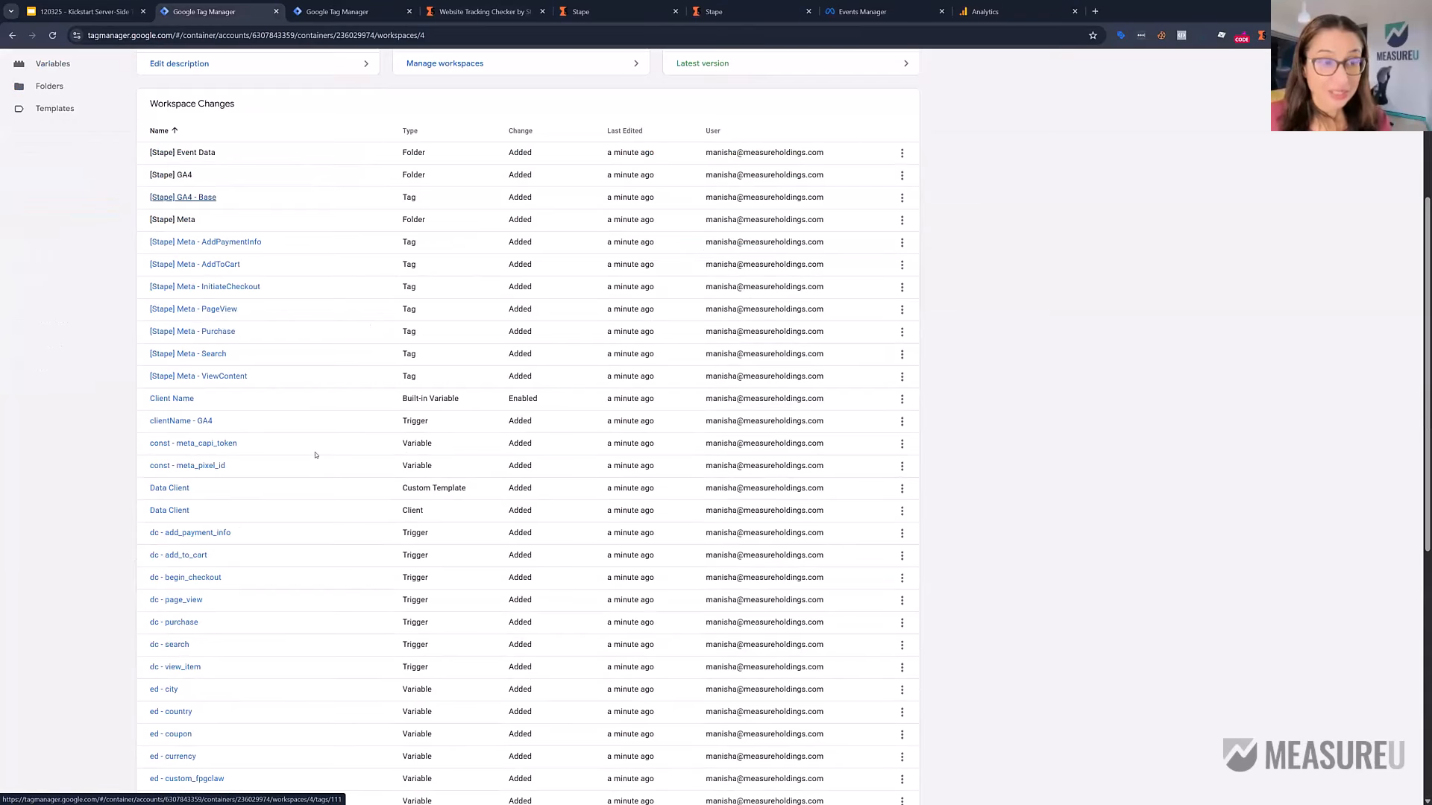
scroll(43, 264, up, 4)
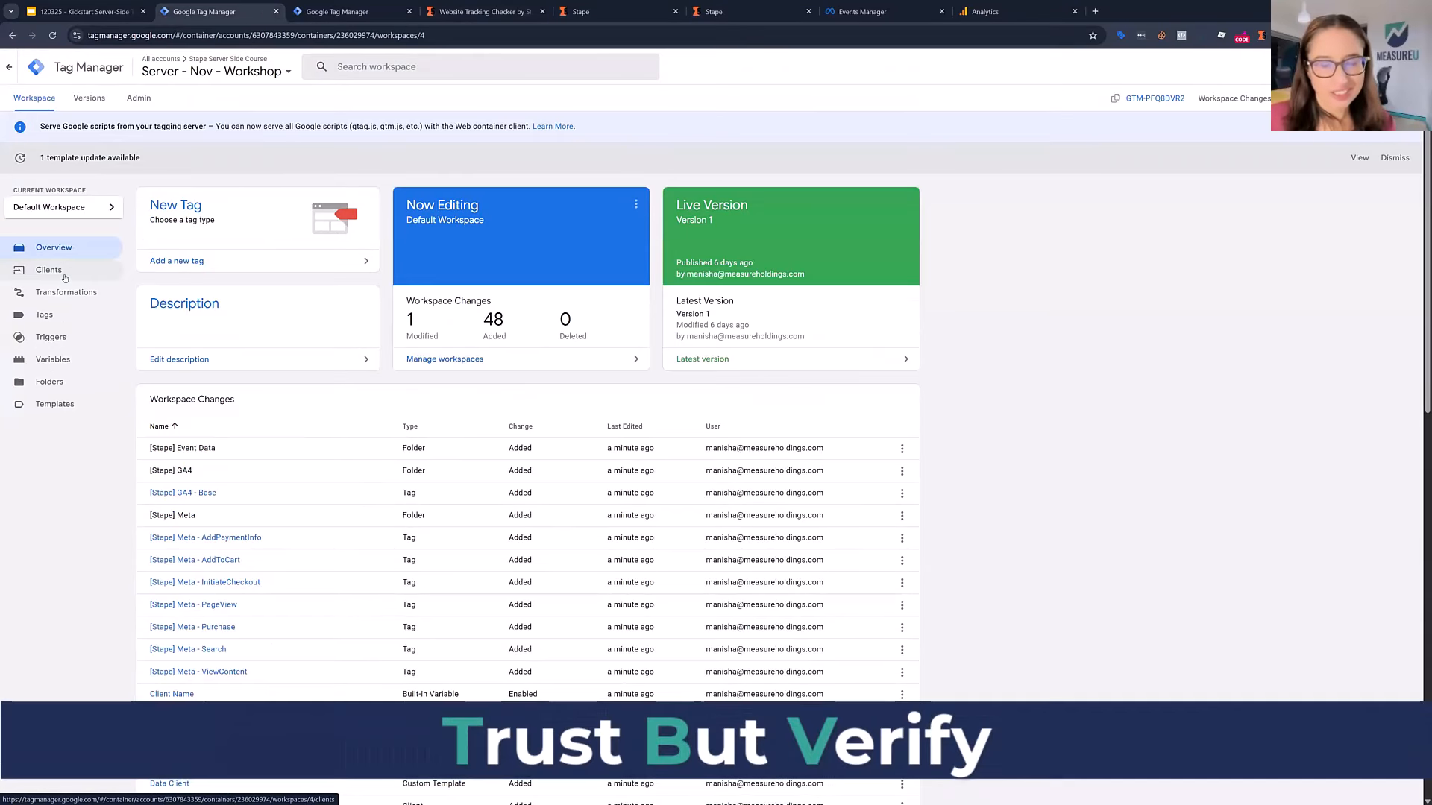
Step: Inspect the server container's [Stape] GA4 - Base tag and its clientName - GA4 firing trigger, closing both when done
click(58, 316)
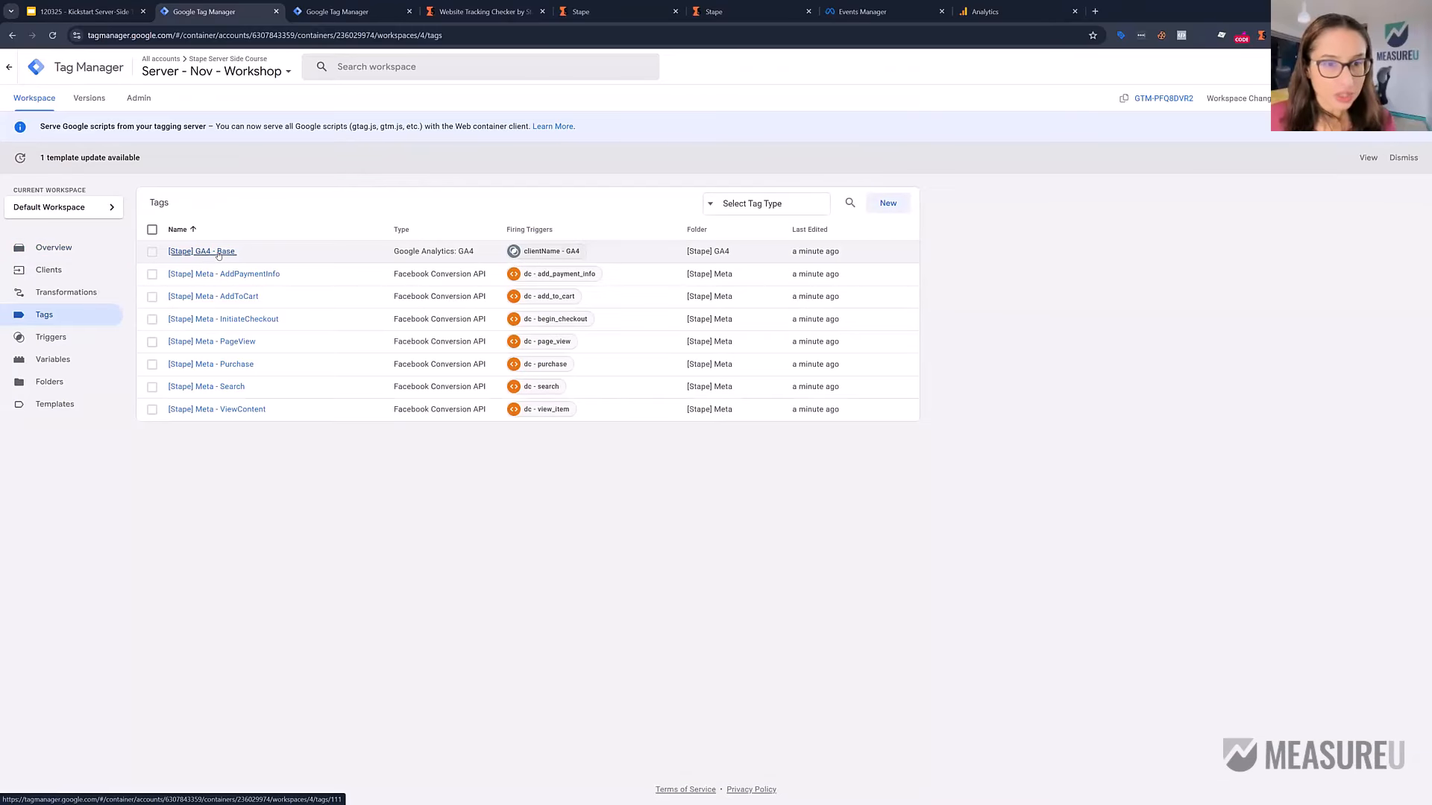
click(223, 251)
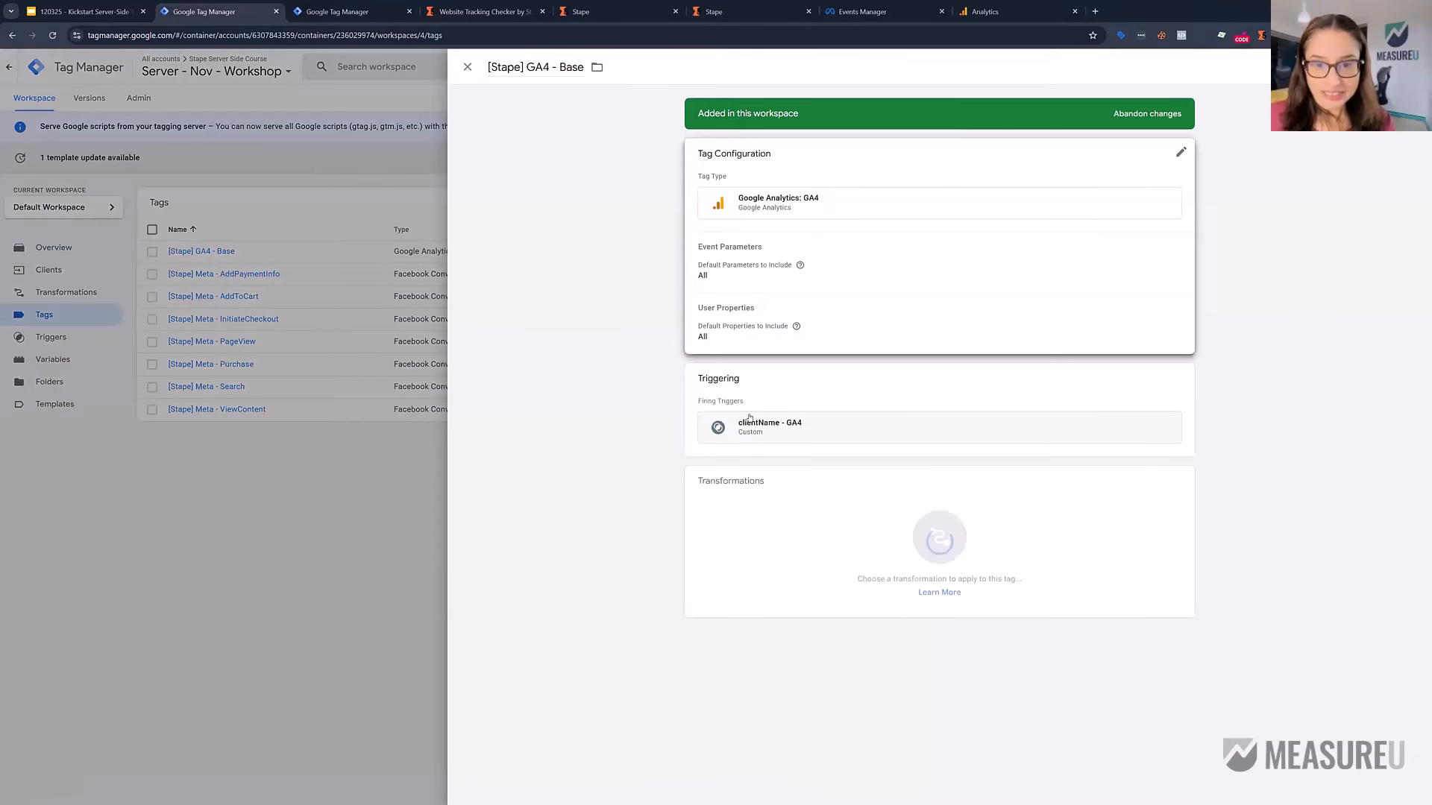
click(750, 425)
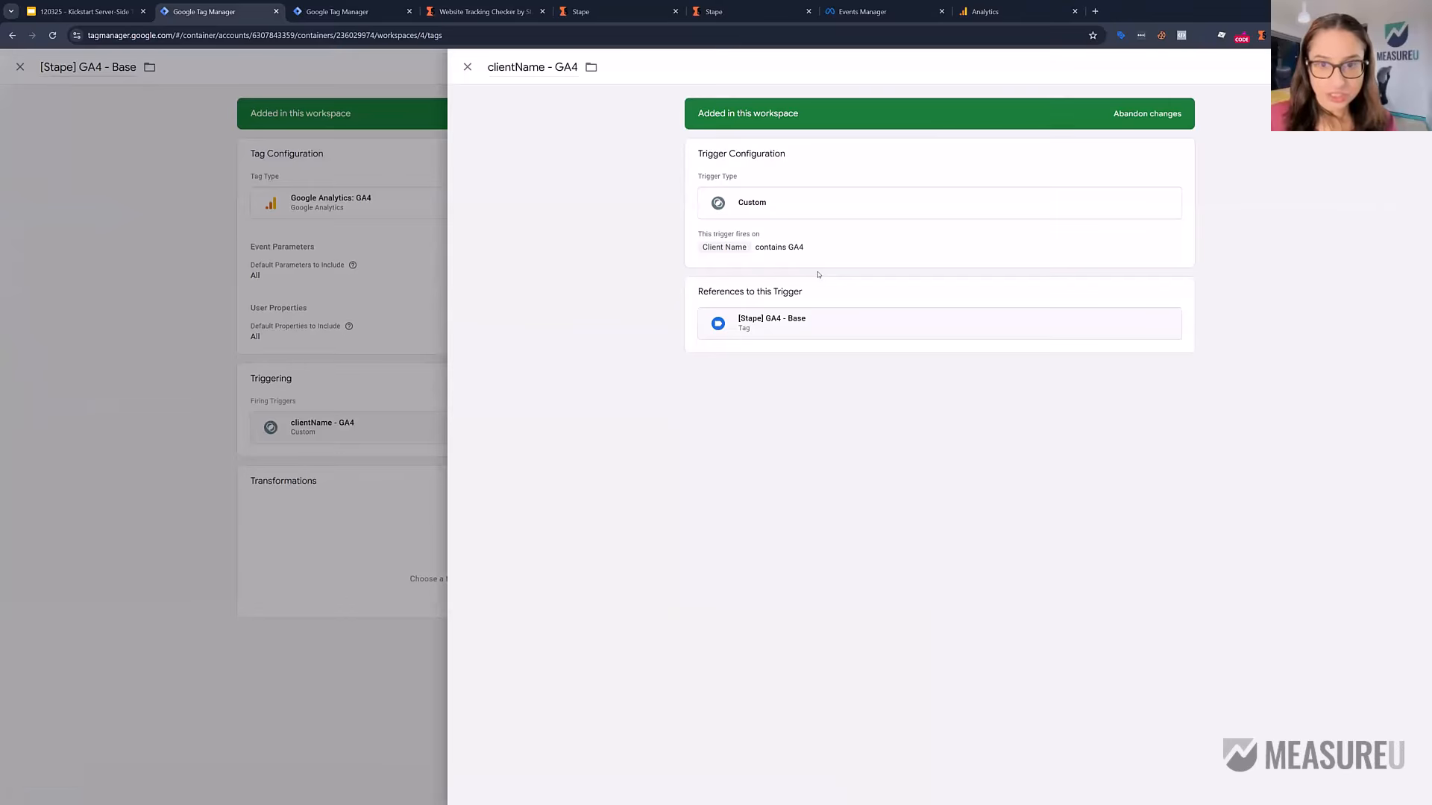
click(466, 67)
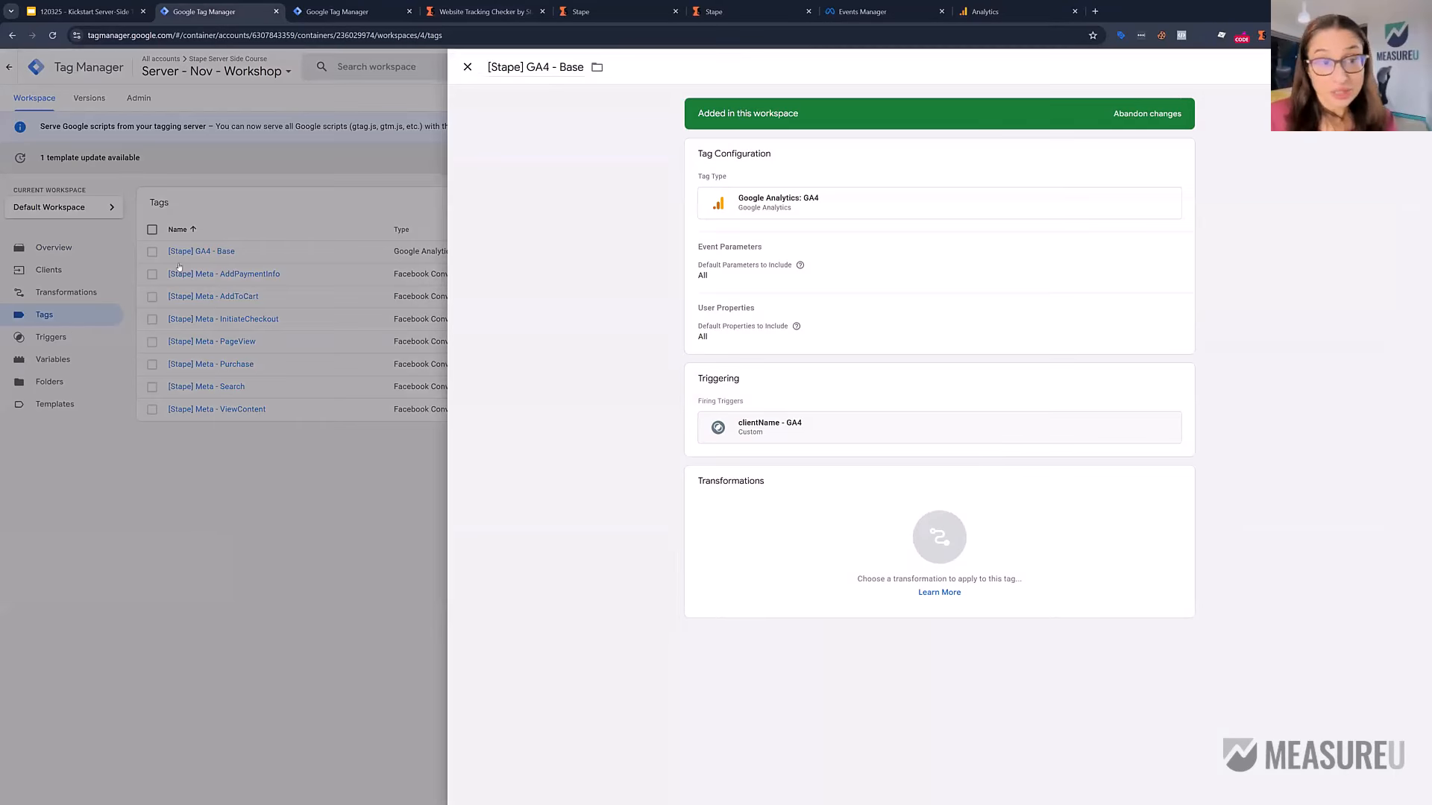
click(463, 65)
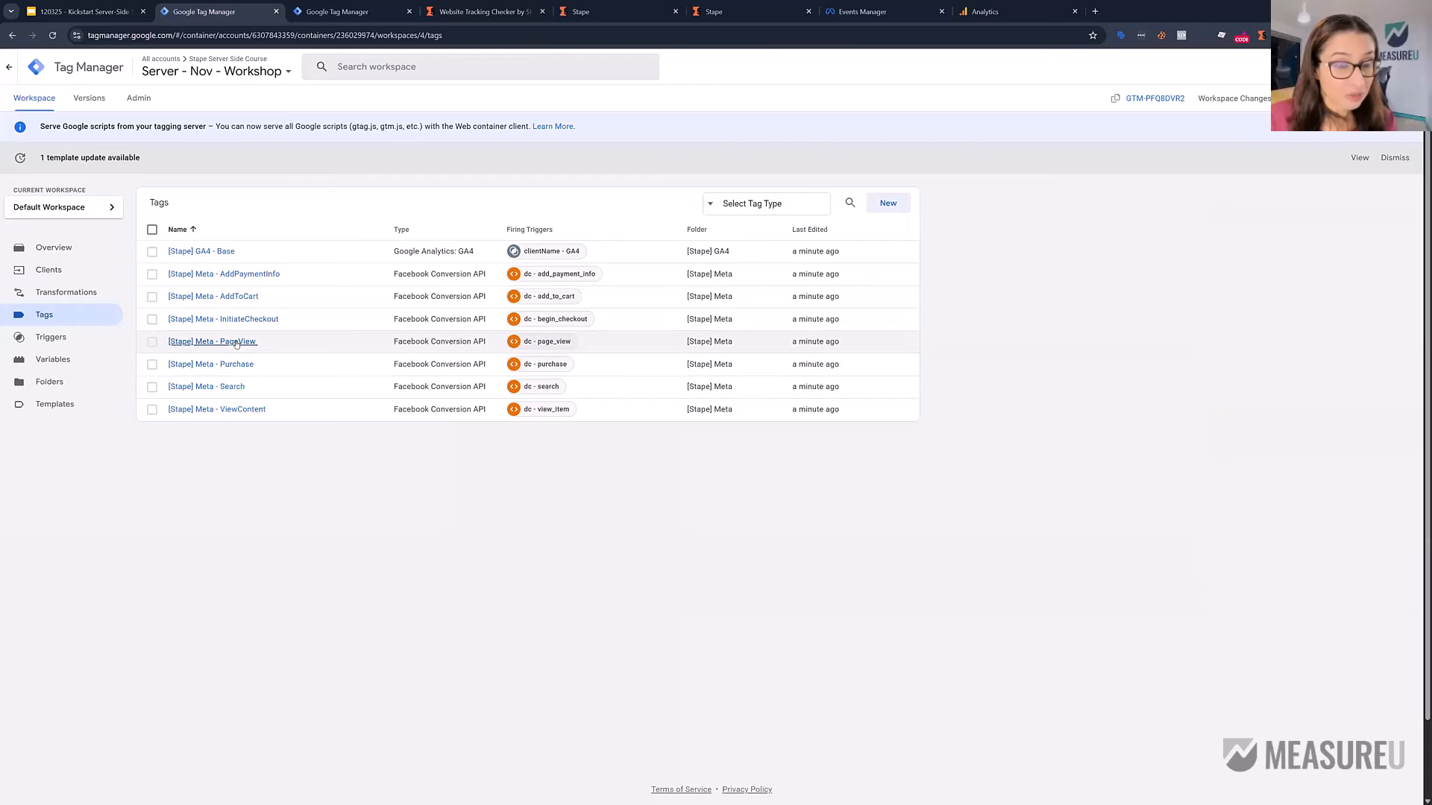
Step: Check the server container's [Stape] Meta - PageView tag and its const - meta_pixel_id and const - meta_capi_token variables, then return to the tags
click(235, 342)
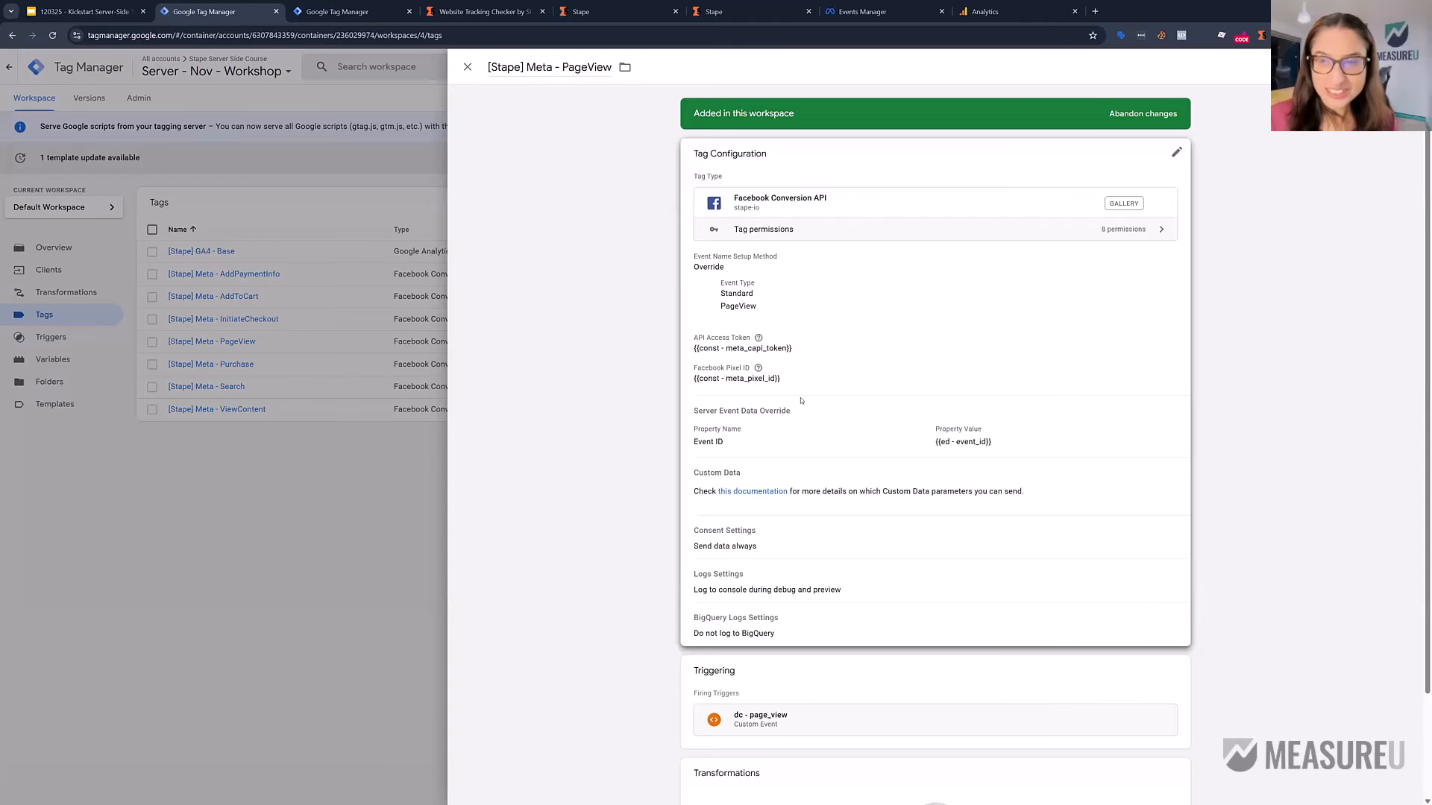
click(33, 361)
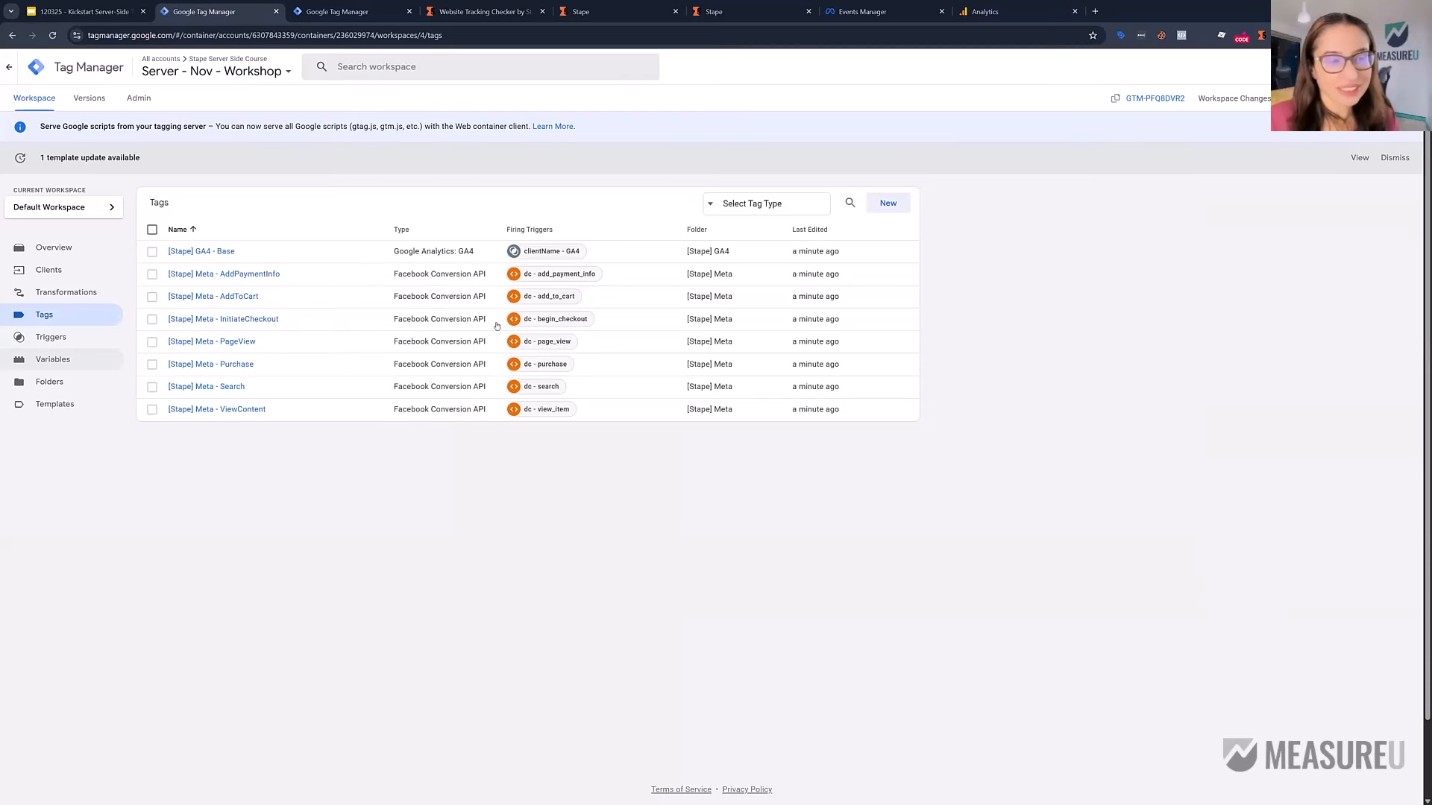
click(62, 359)
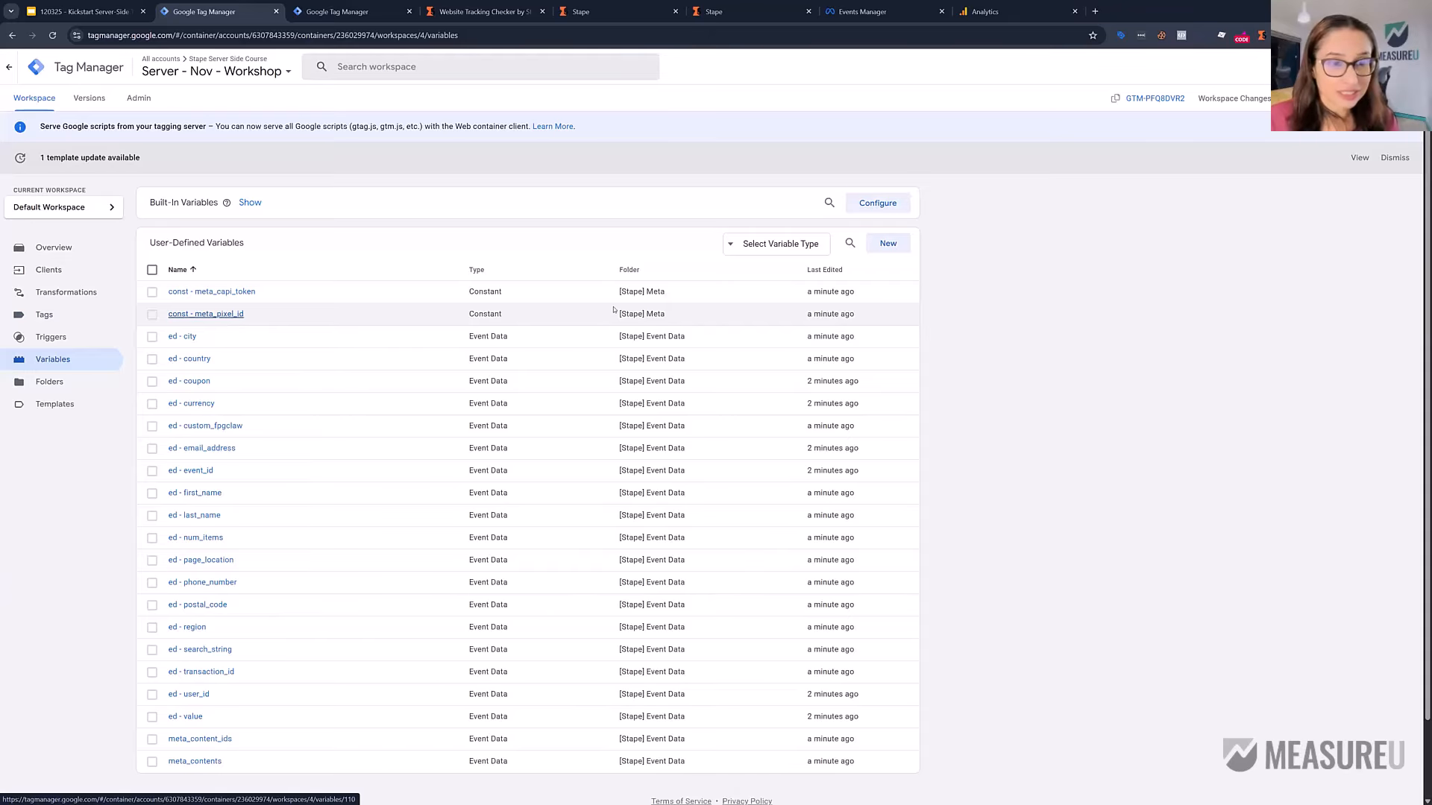
click(613, 308)
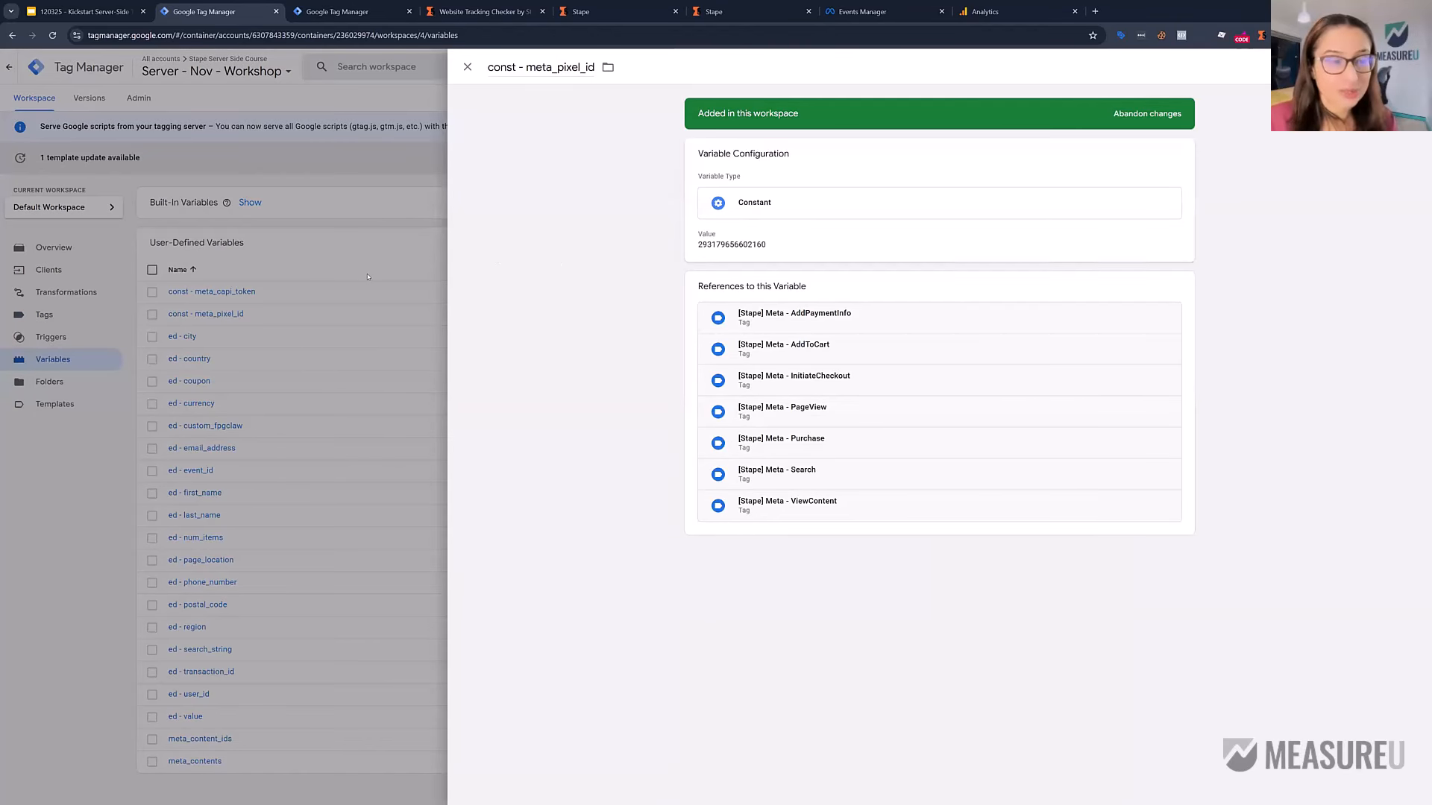
click(239, 292)
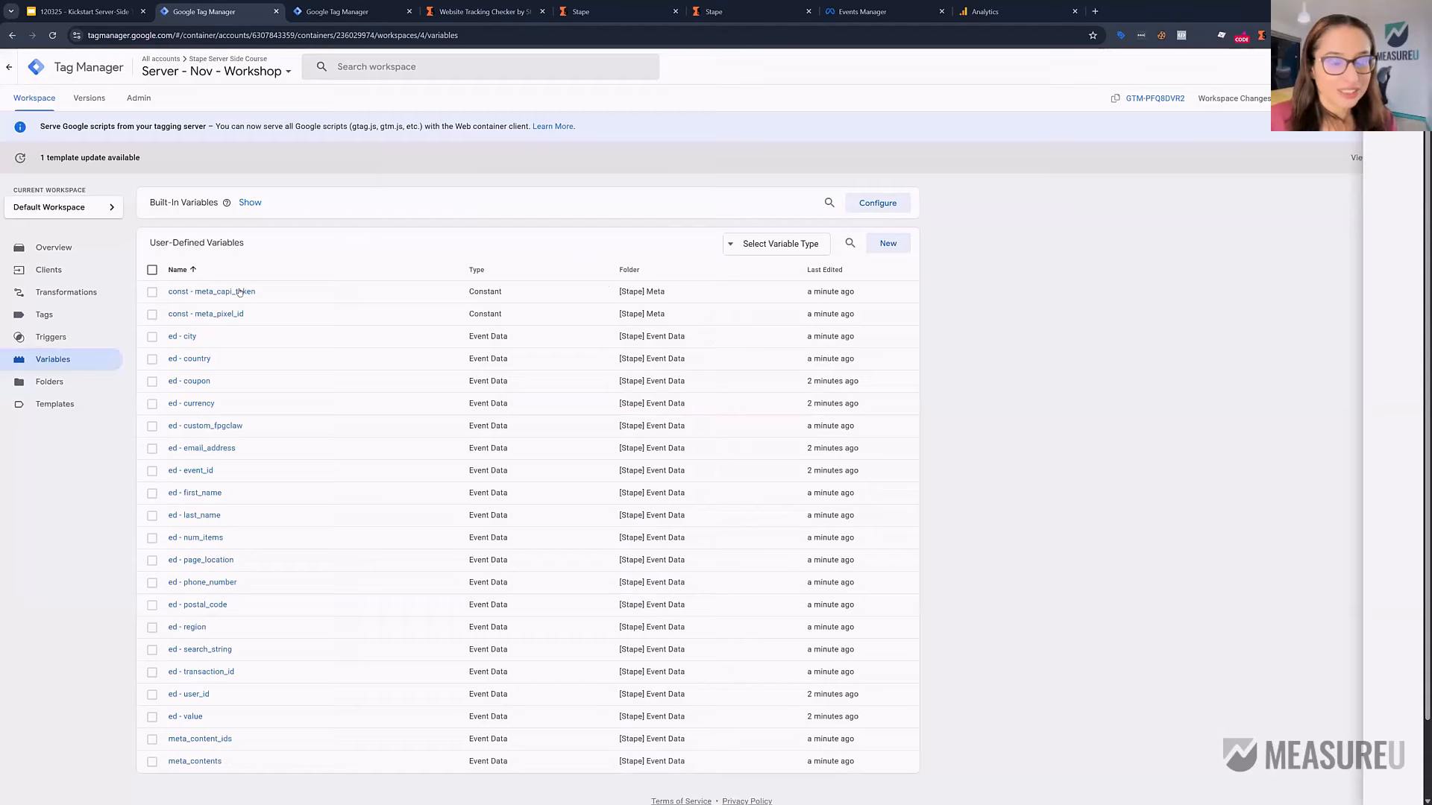
click(697, 291)
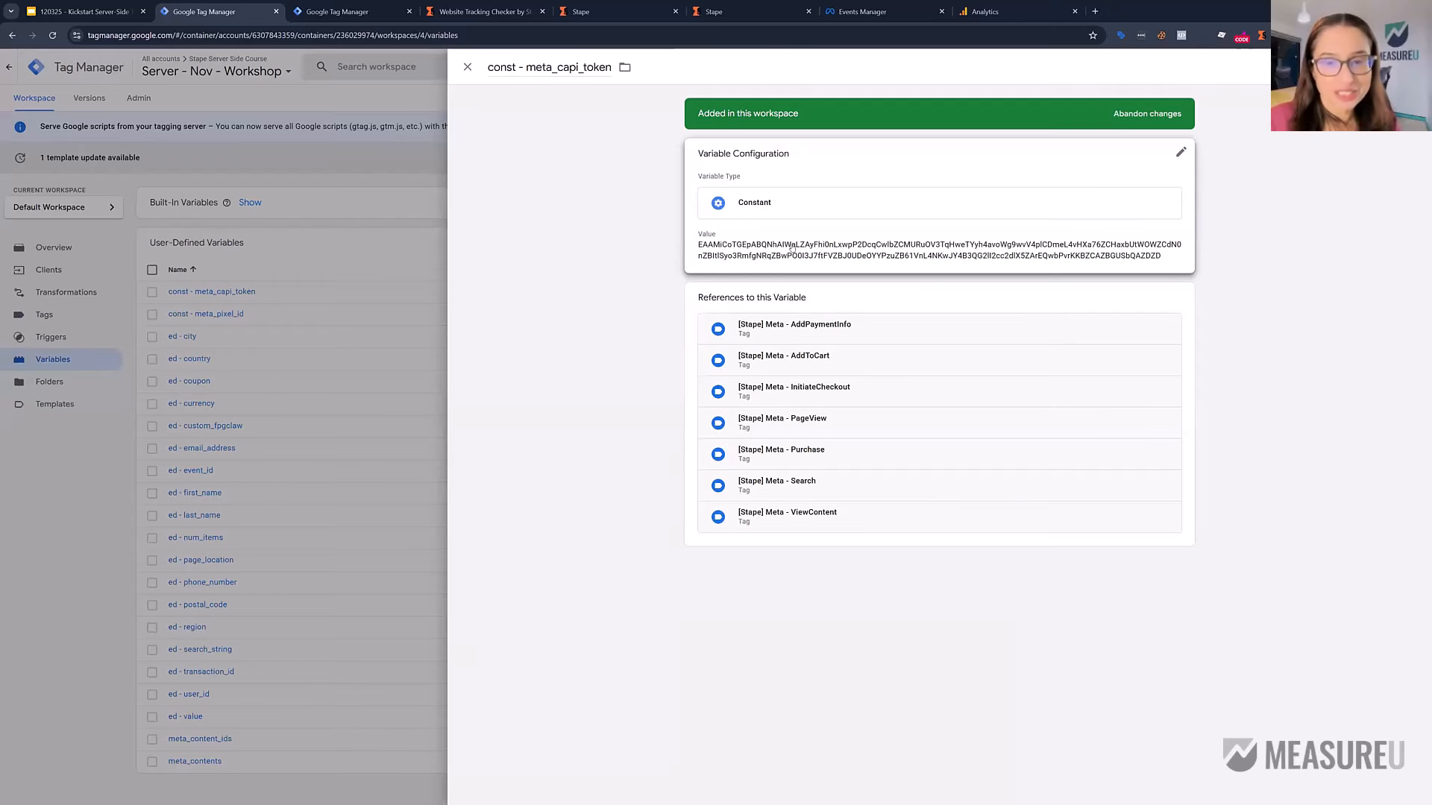
click(82, 279)
click(44, 314)
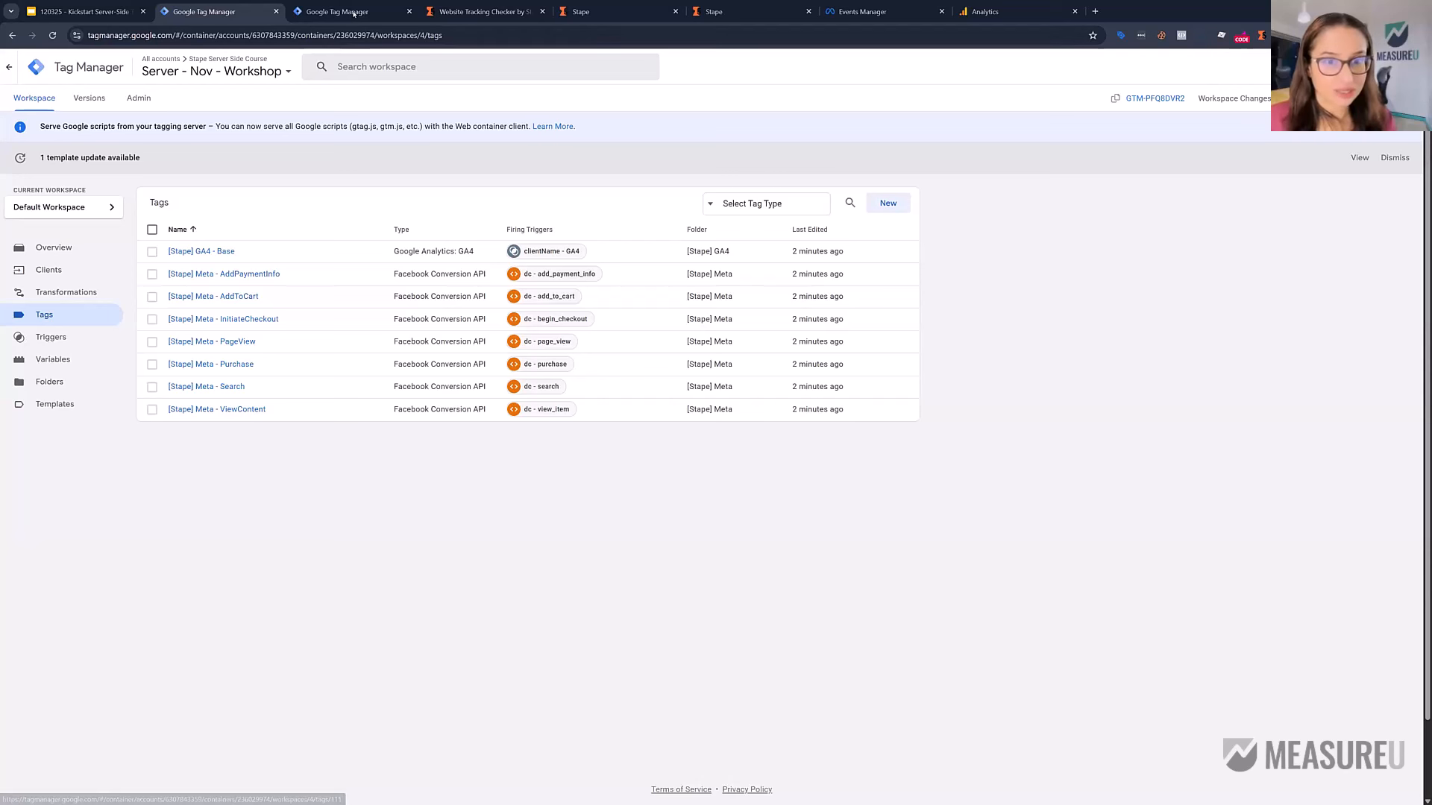
click(270, 277)
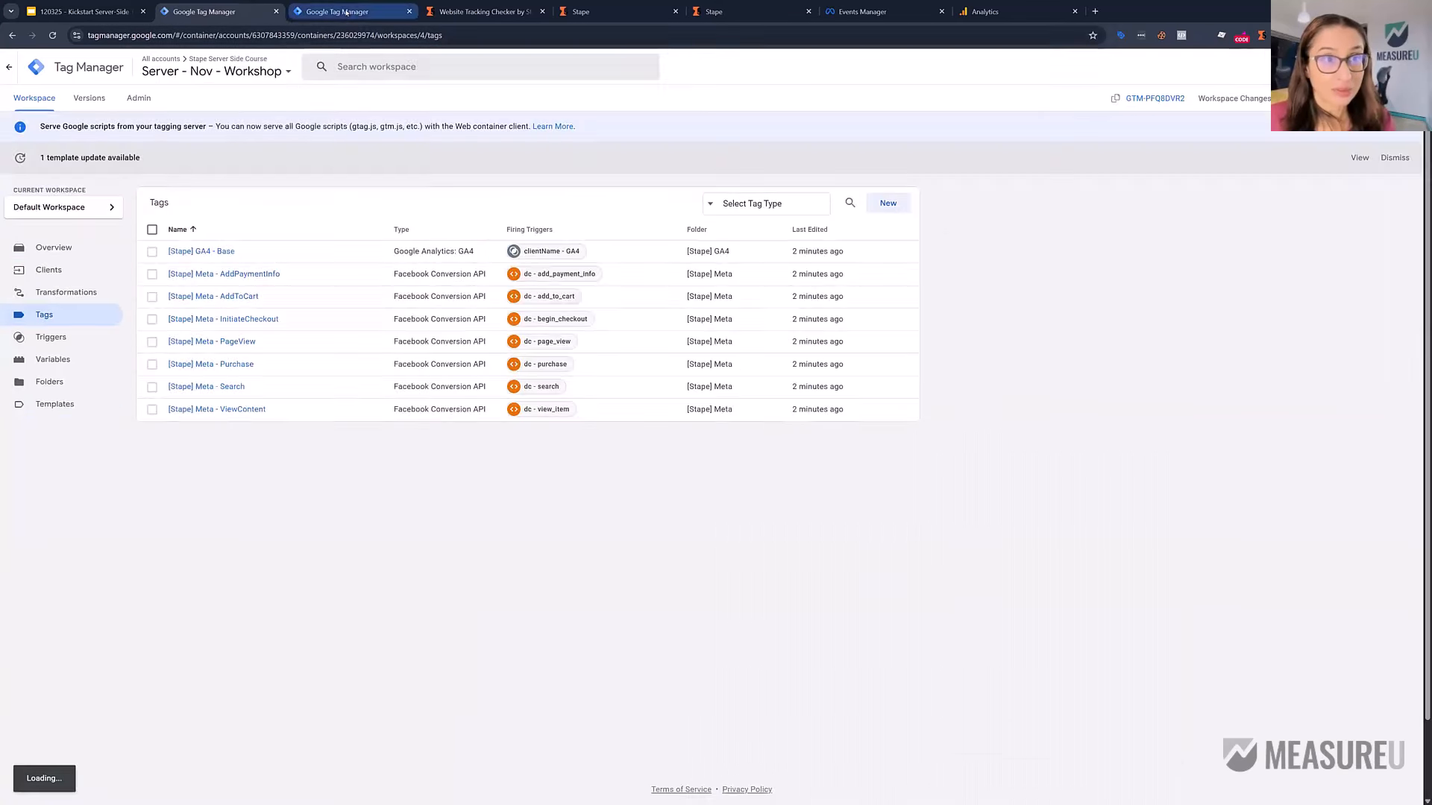
Step: Switch to the Web - Nov - Workshop container and review its workspace changes and imported tags
click(343, 15)
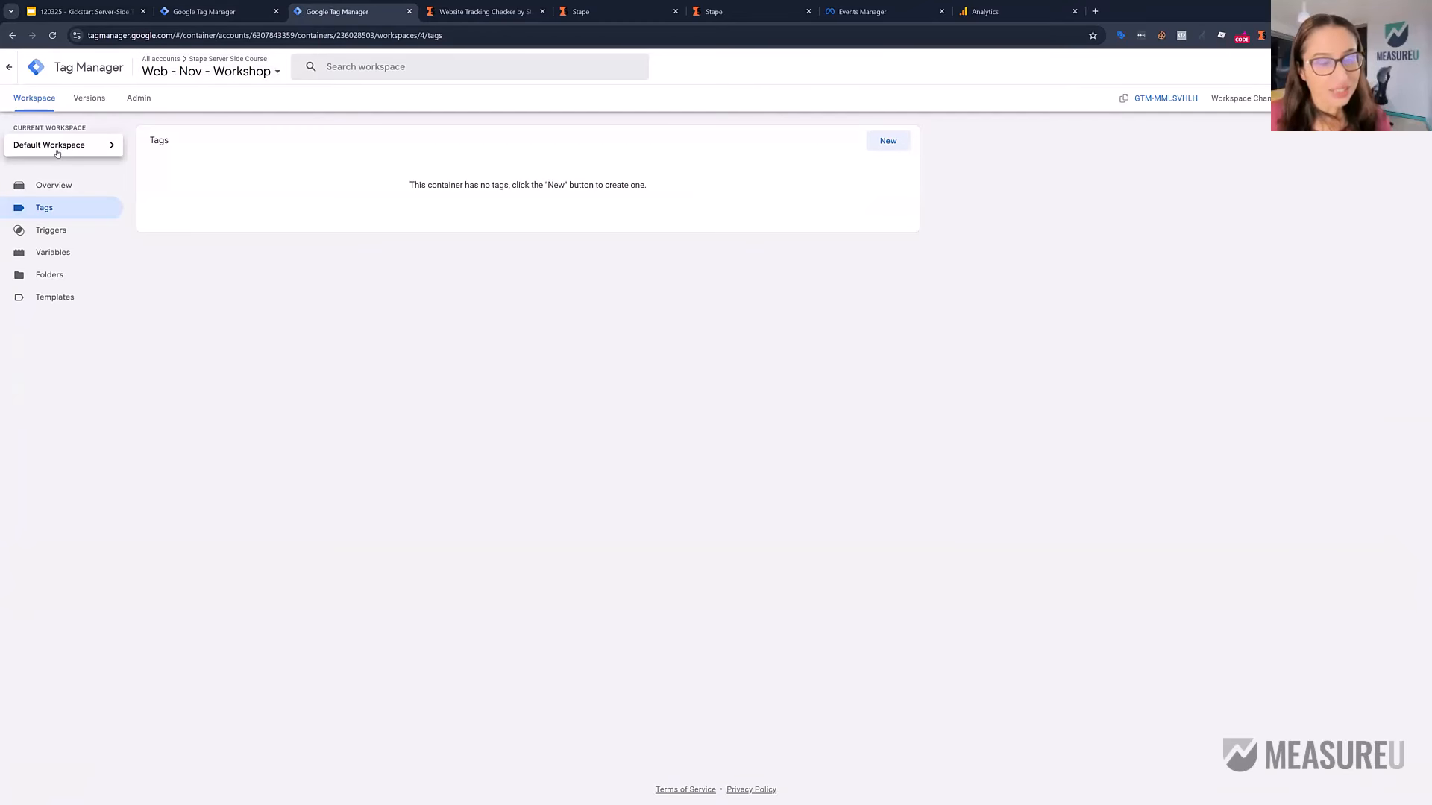
click(50, 186)
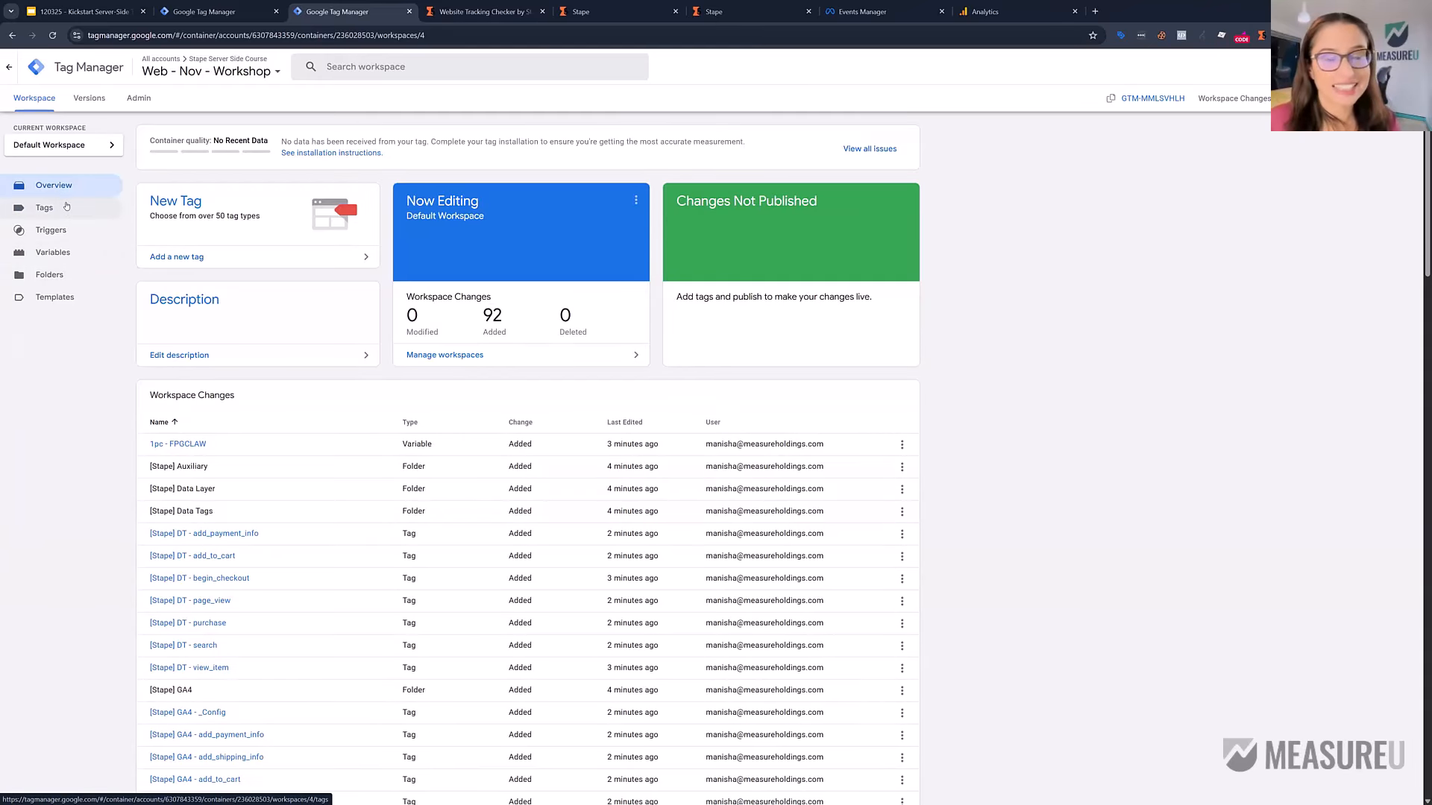
click(66, 206)
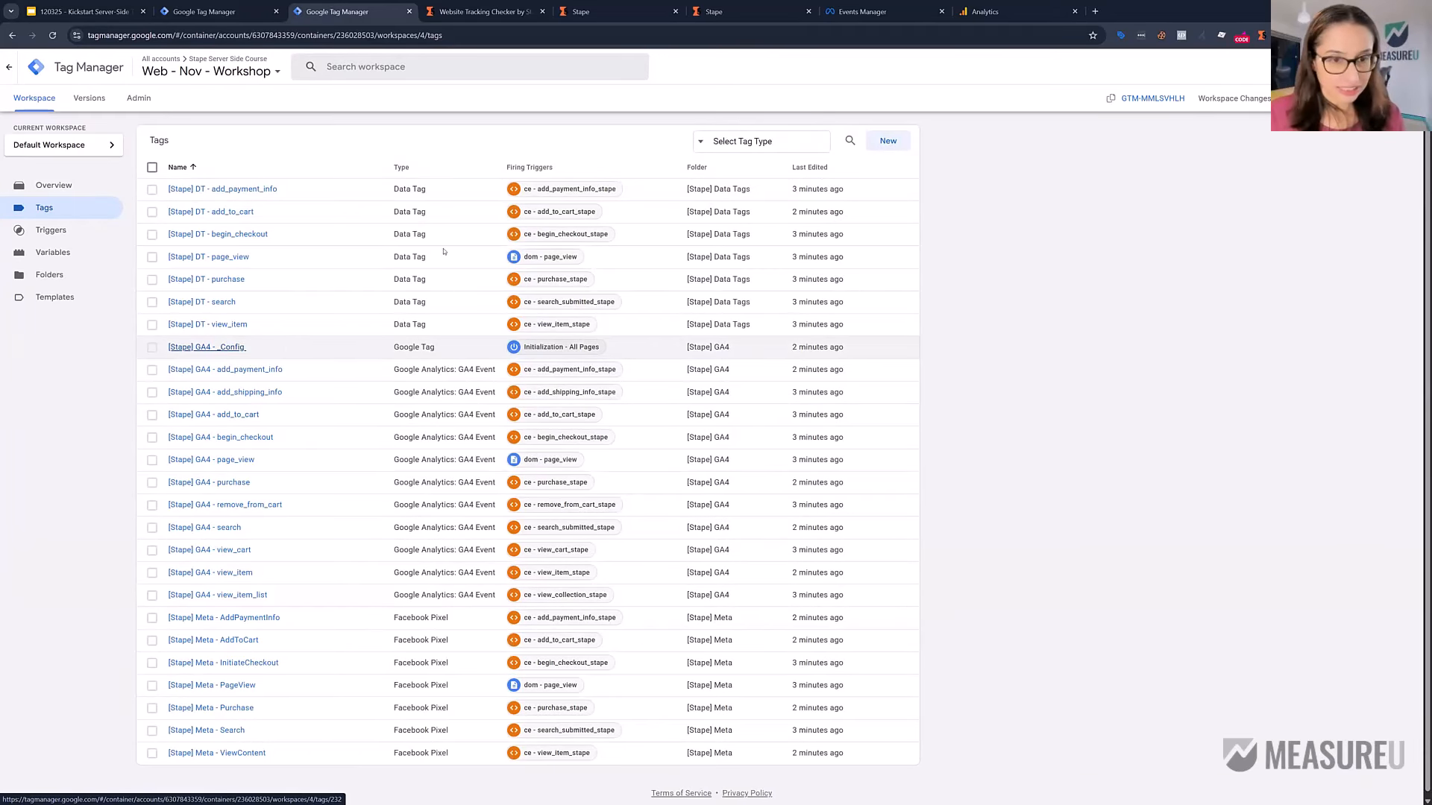
Step: Inspect the web container's [Stape] GA4 - _Config tag and the event data settings of its [Stape] DT - page_view tag
click(216, 347)
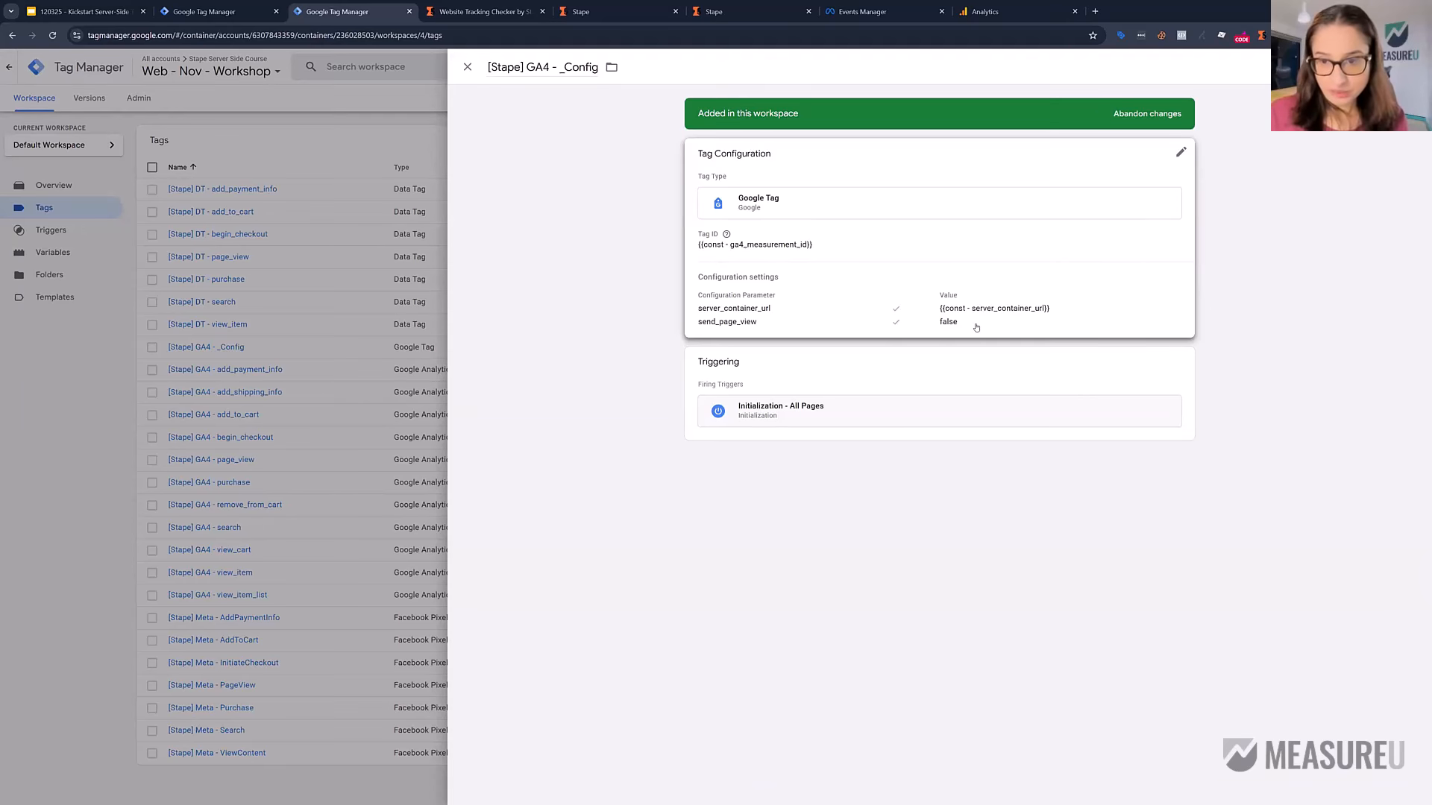
click(217, 263)
click(217, 258)
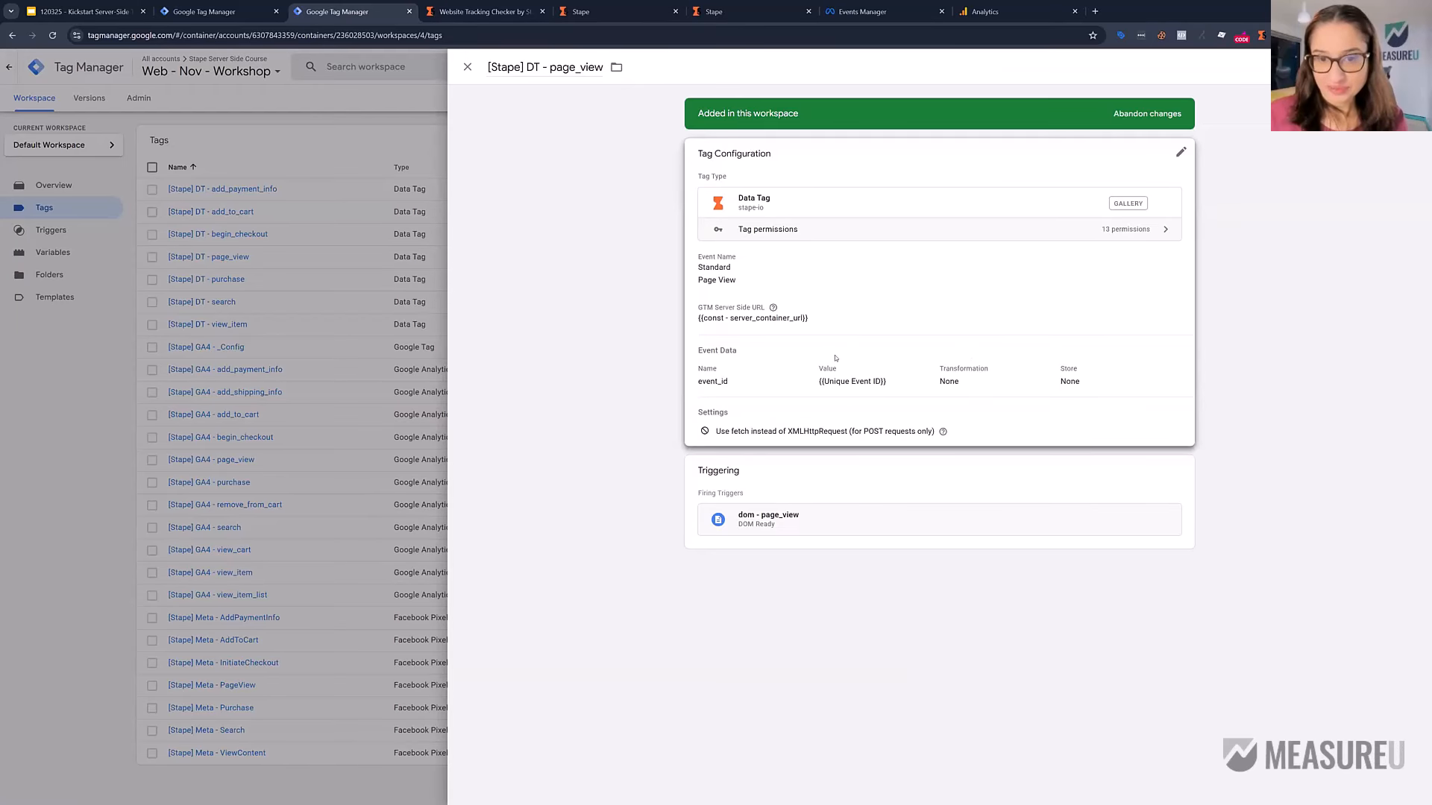
click(972, 354)
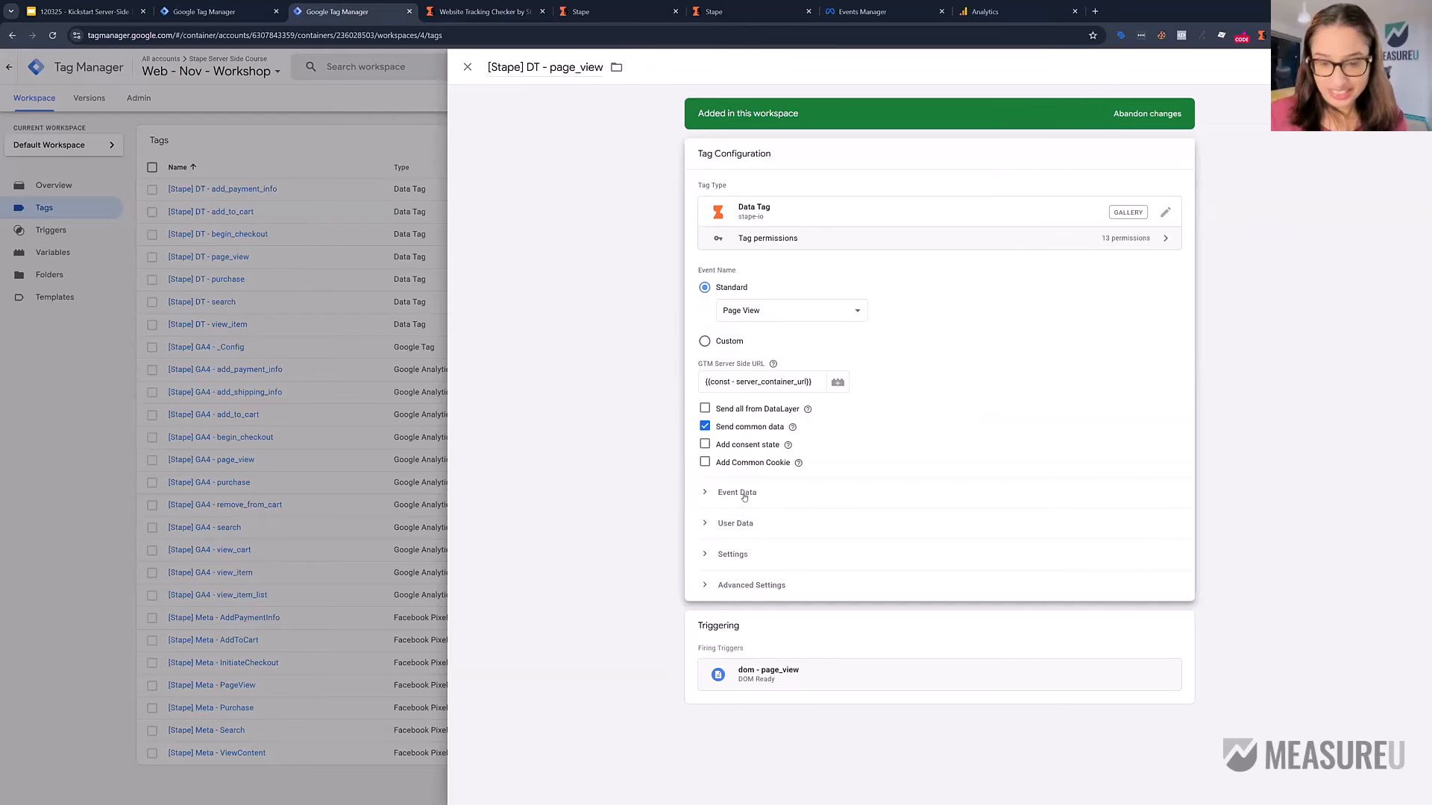
click(741, 493)
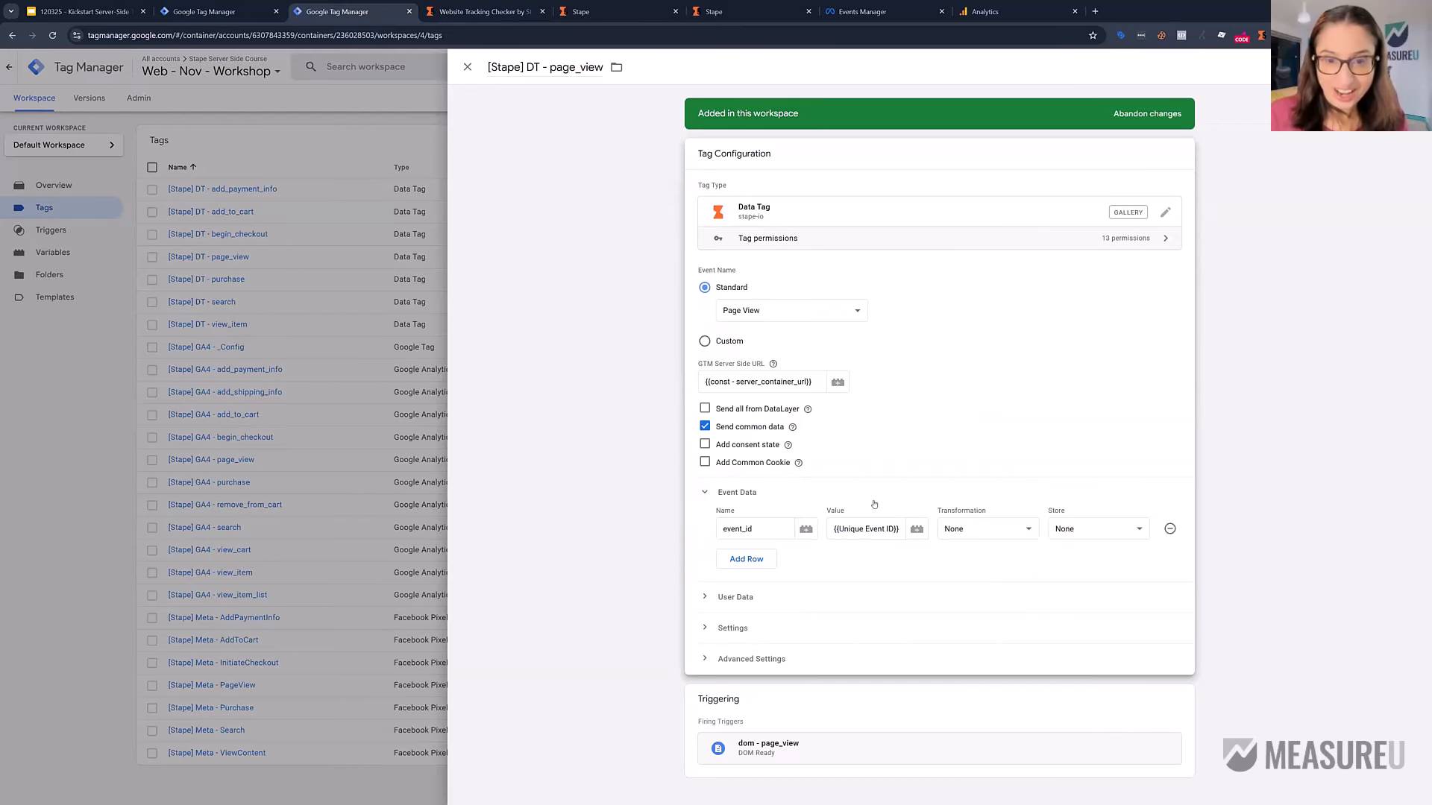
click(468, 67)
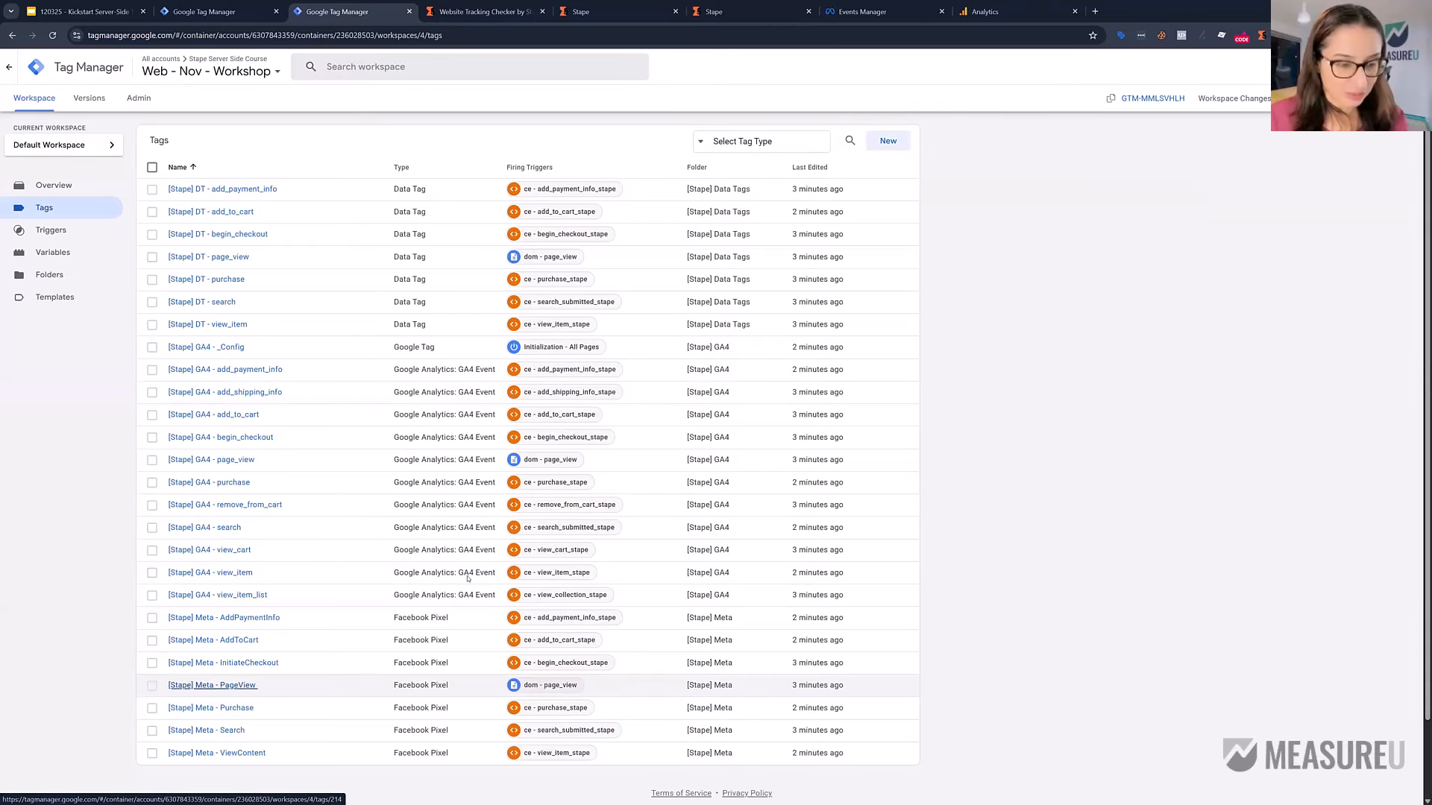
Step: Examine the web container's [Stape] Meta - PageView tag, including data processing, object properties, advanced settings, event ID and history event tracking
click(622, 301)
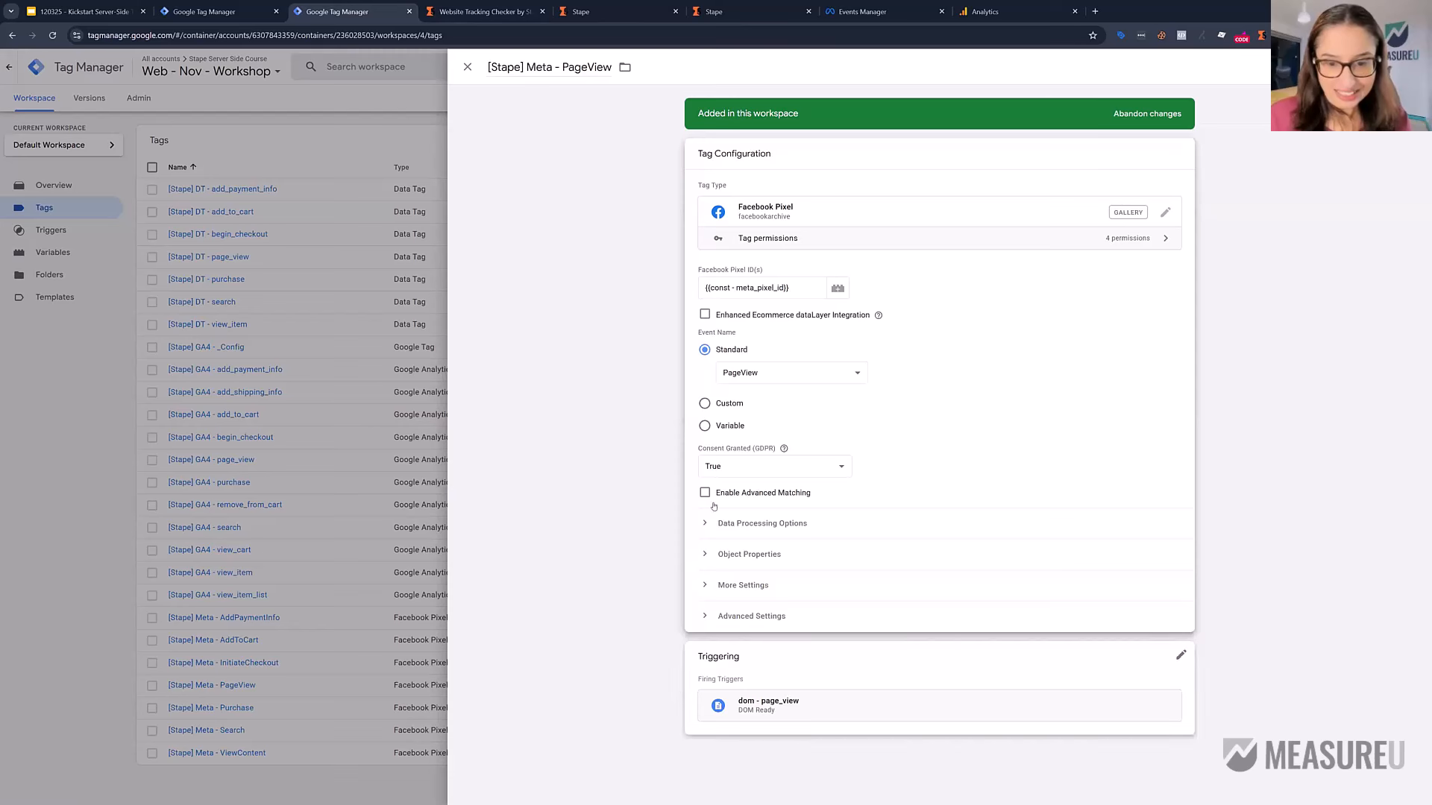
click(706, 524)
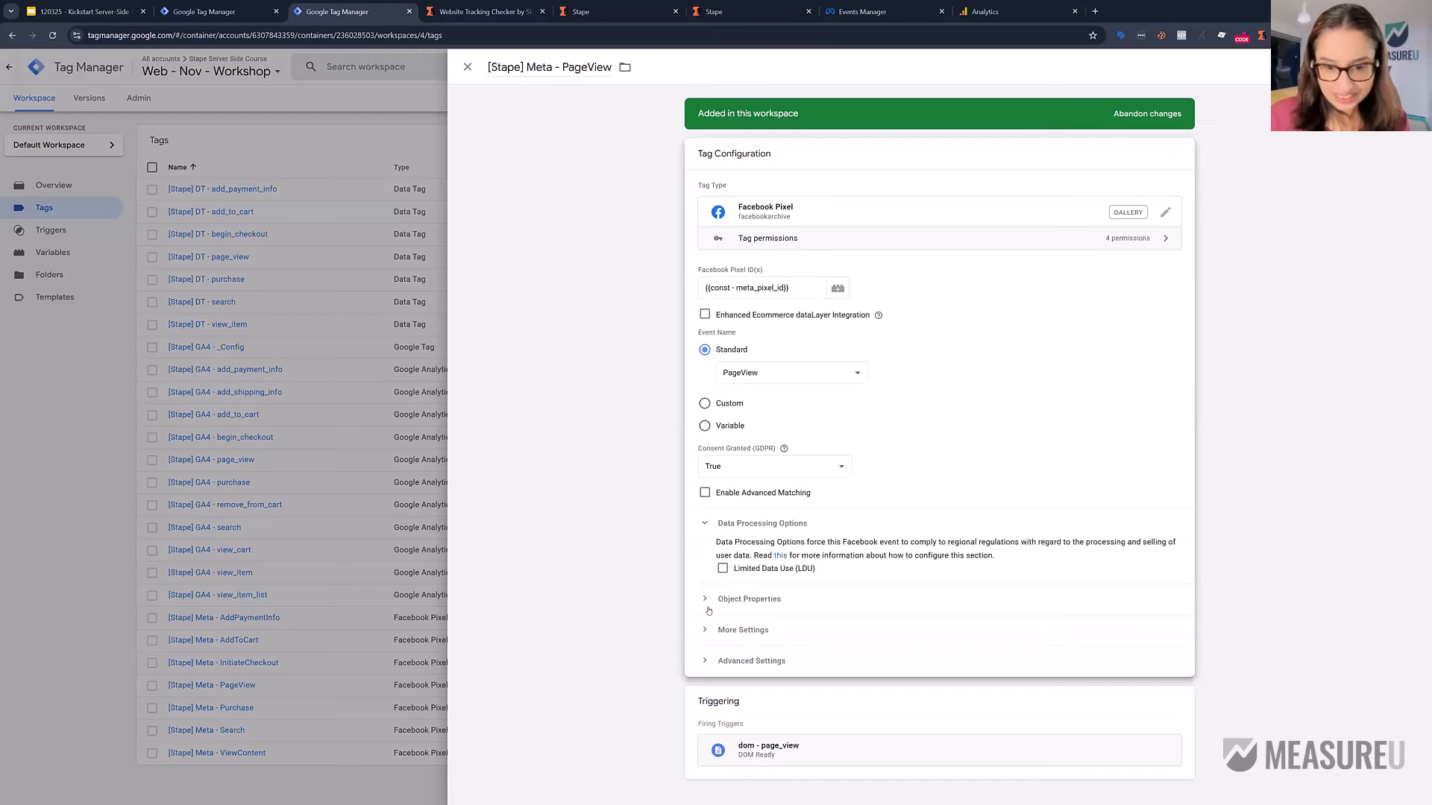
click(708, 604)
scroll(709, 647, down, 1)
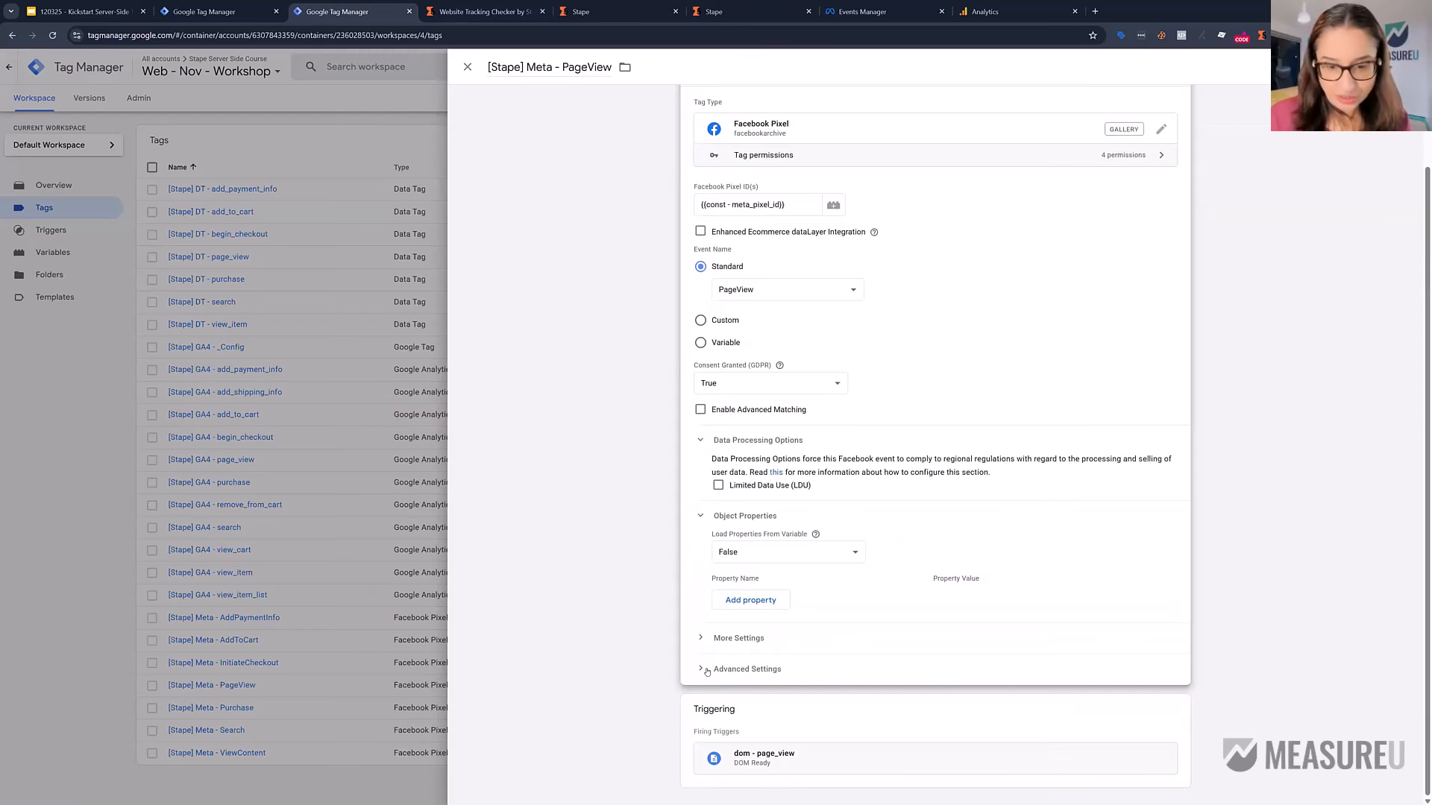
click(746, 669)
scroll(759, 518, down, 3)
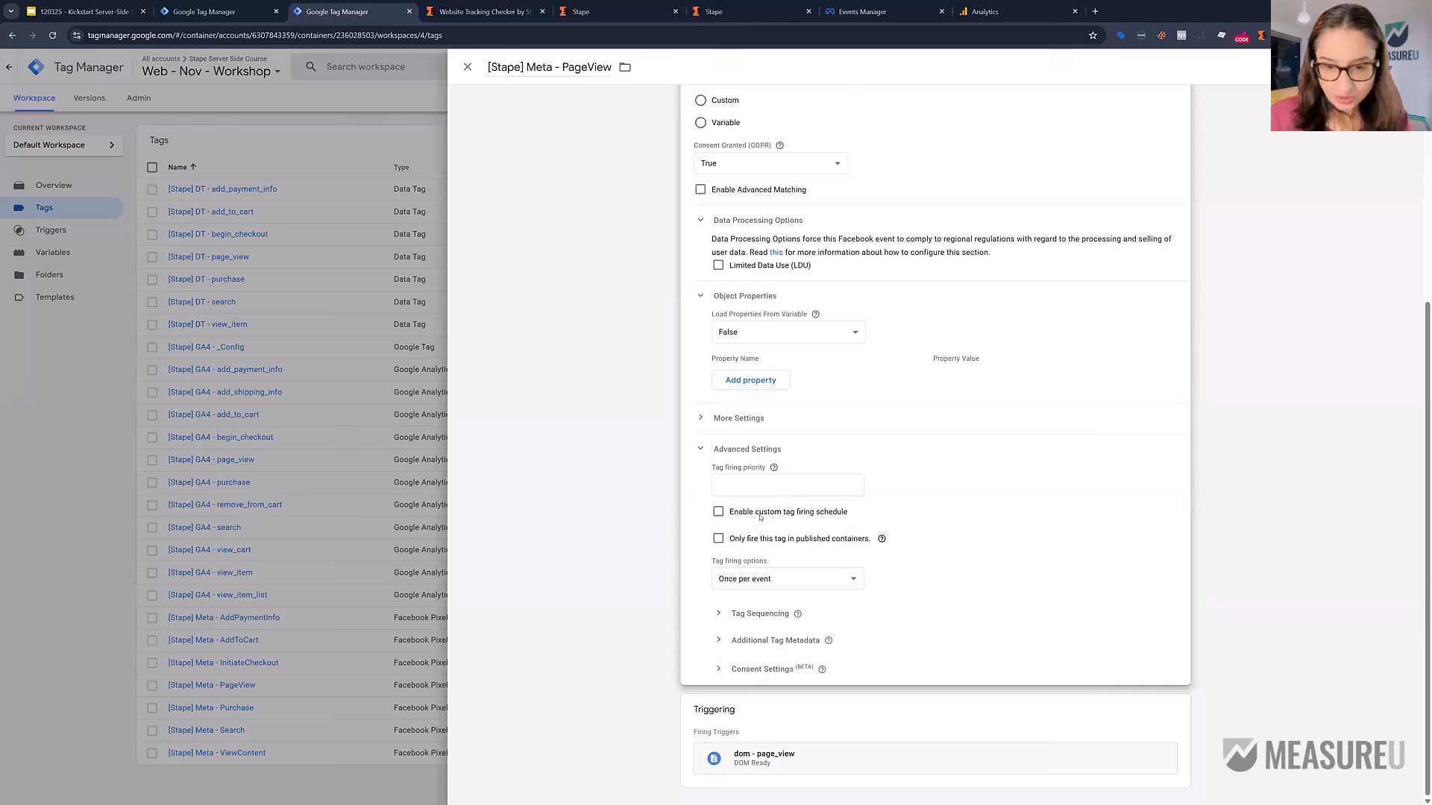
click(713, 422)
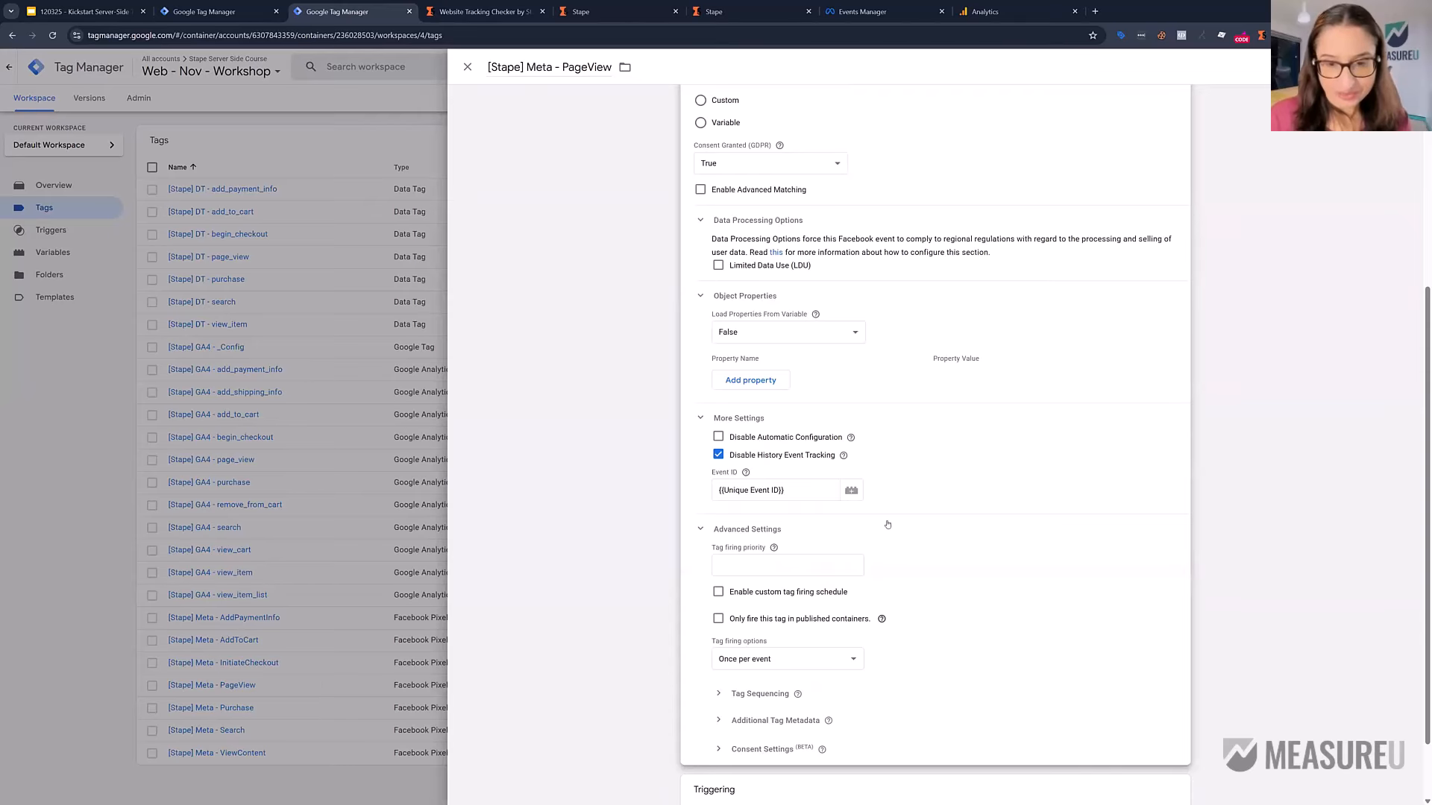
mouse_move(844, 455)
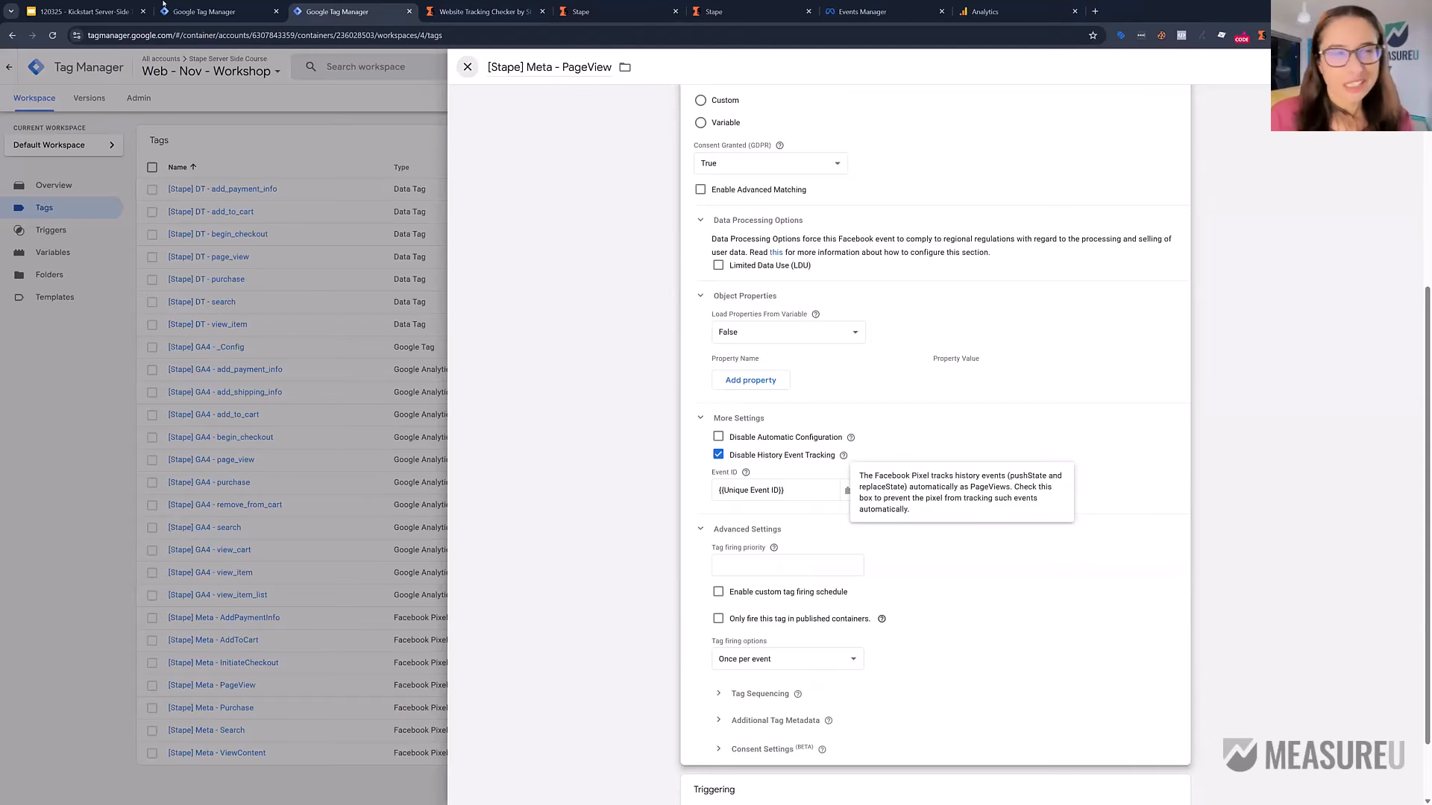
Step: Return to the Server - Nov - Workshop container and start its preview mode
key(ctrl+shift+Tab)
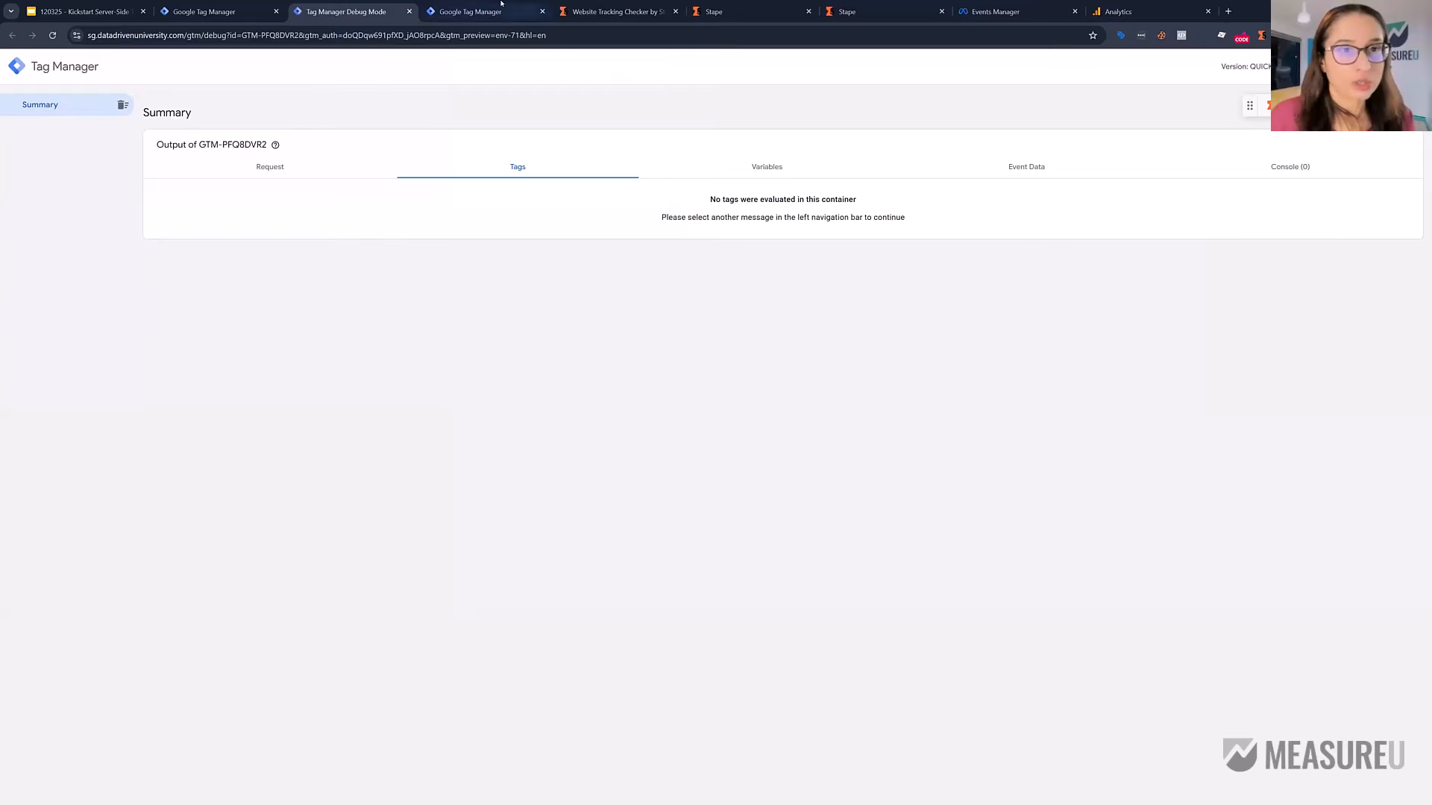
click(477, 11)
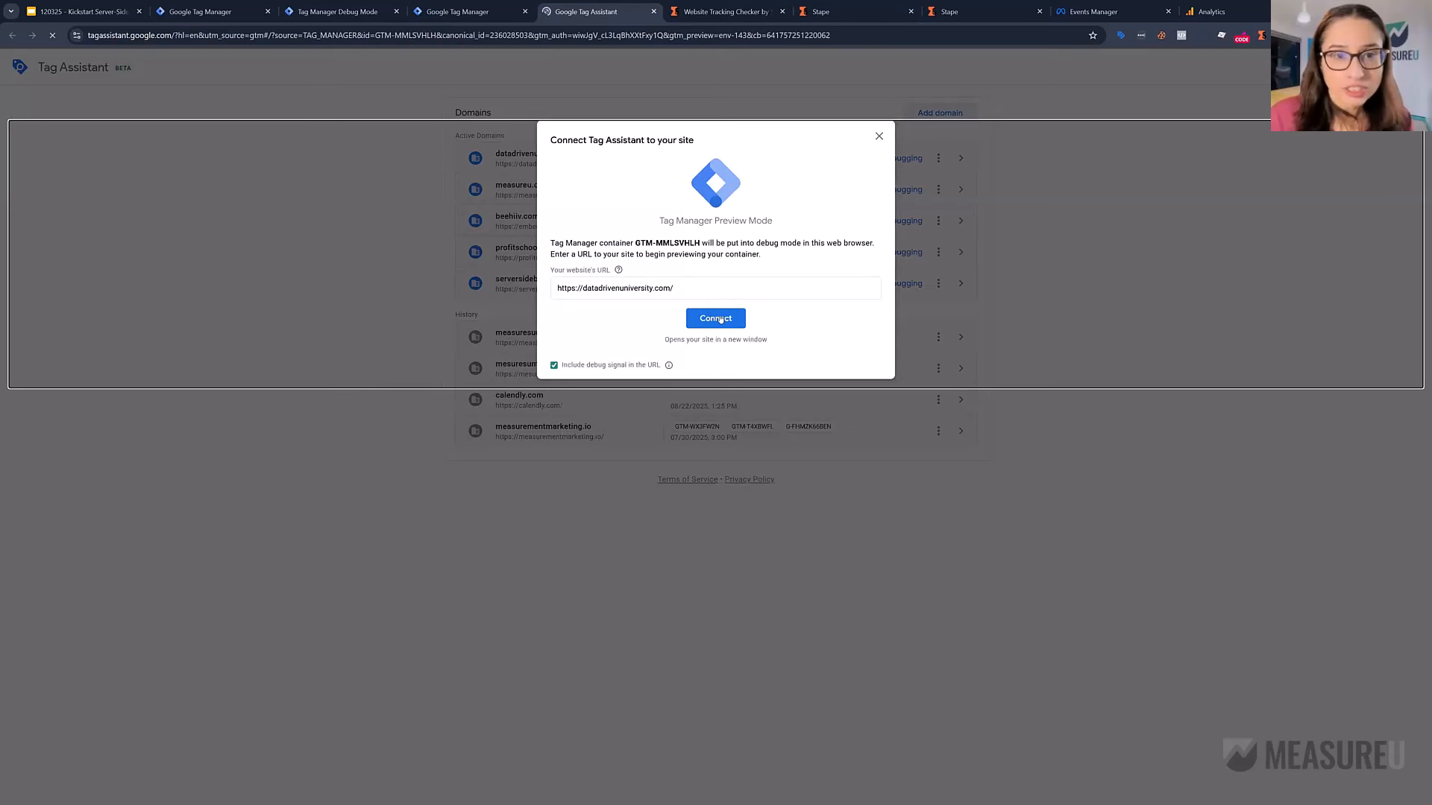
click(716, 319)
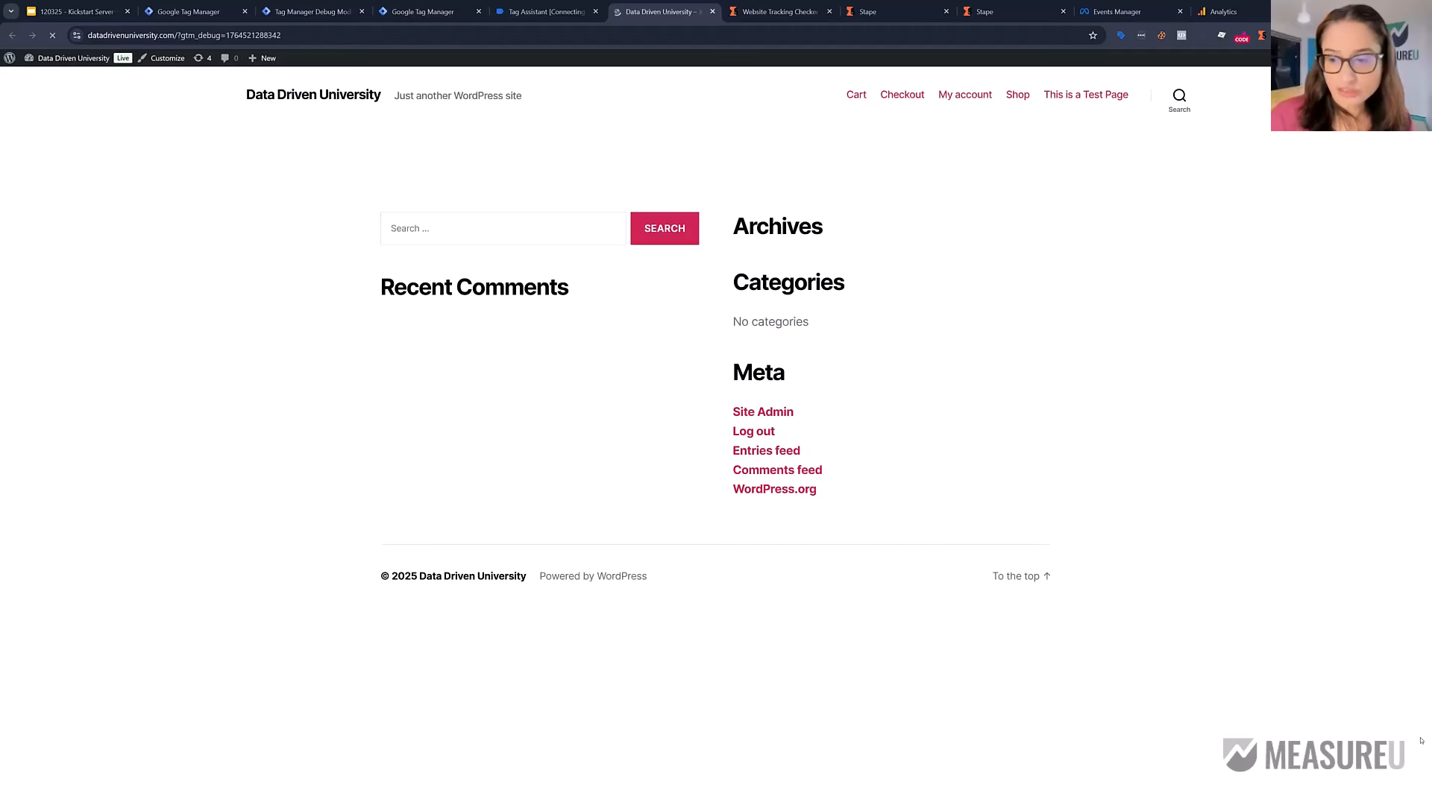
click(546, 12)
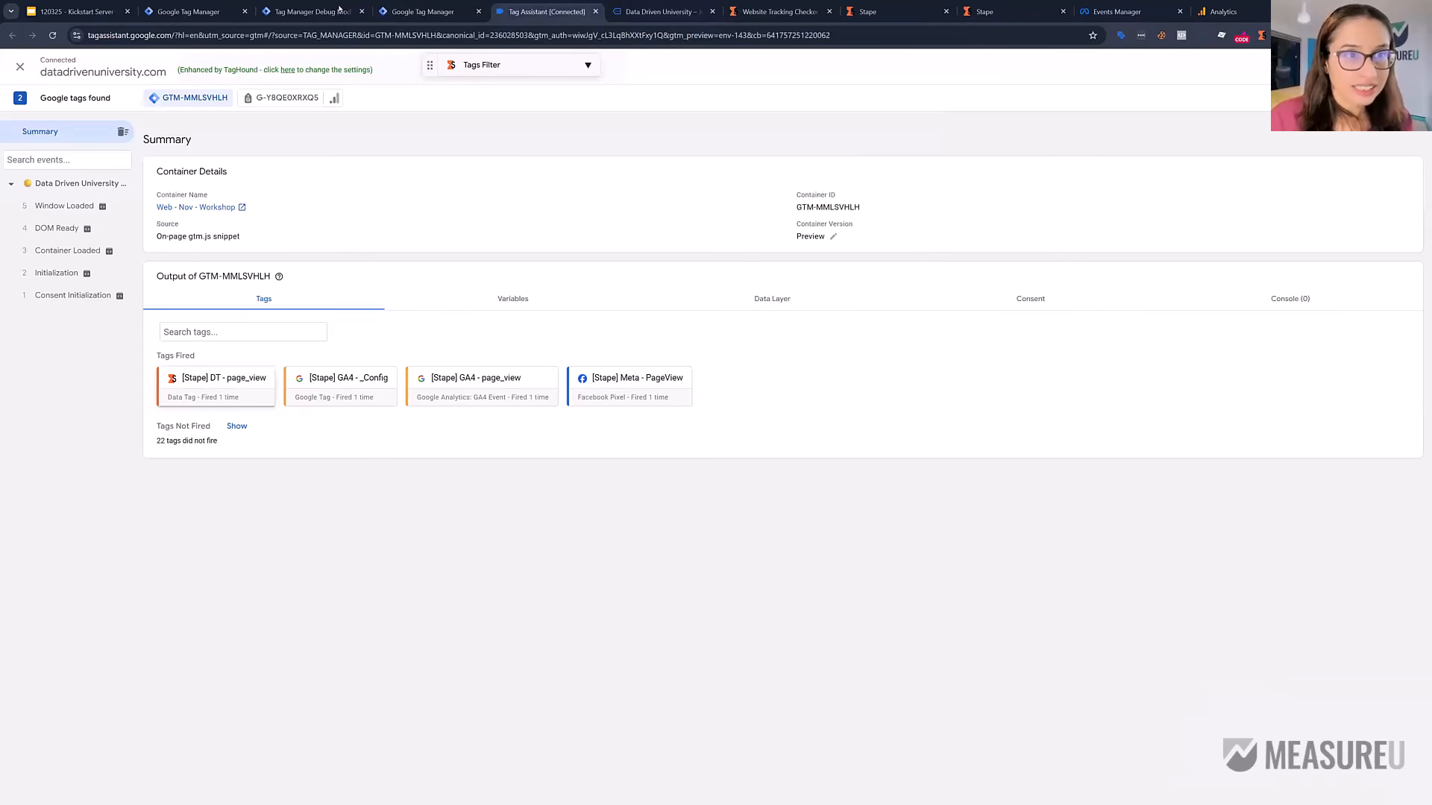
Step: In the server container's debug view, compare the tags fired by both page_view events and inspect the [Stape] Meta - PageView tag's details
click(313, 12)
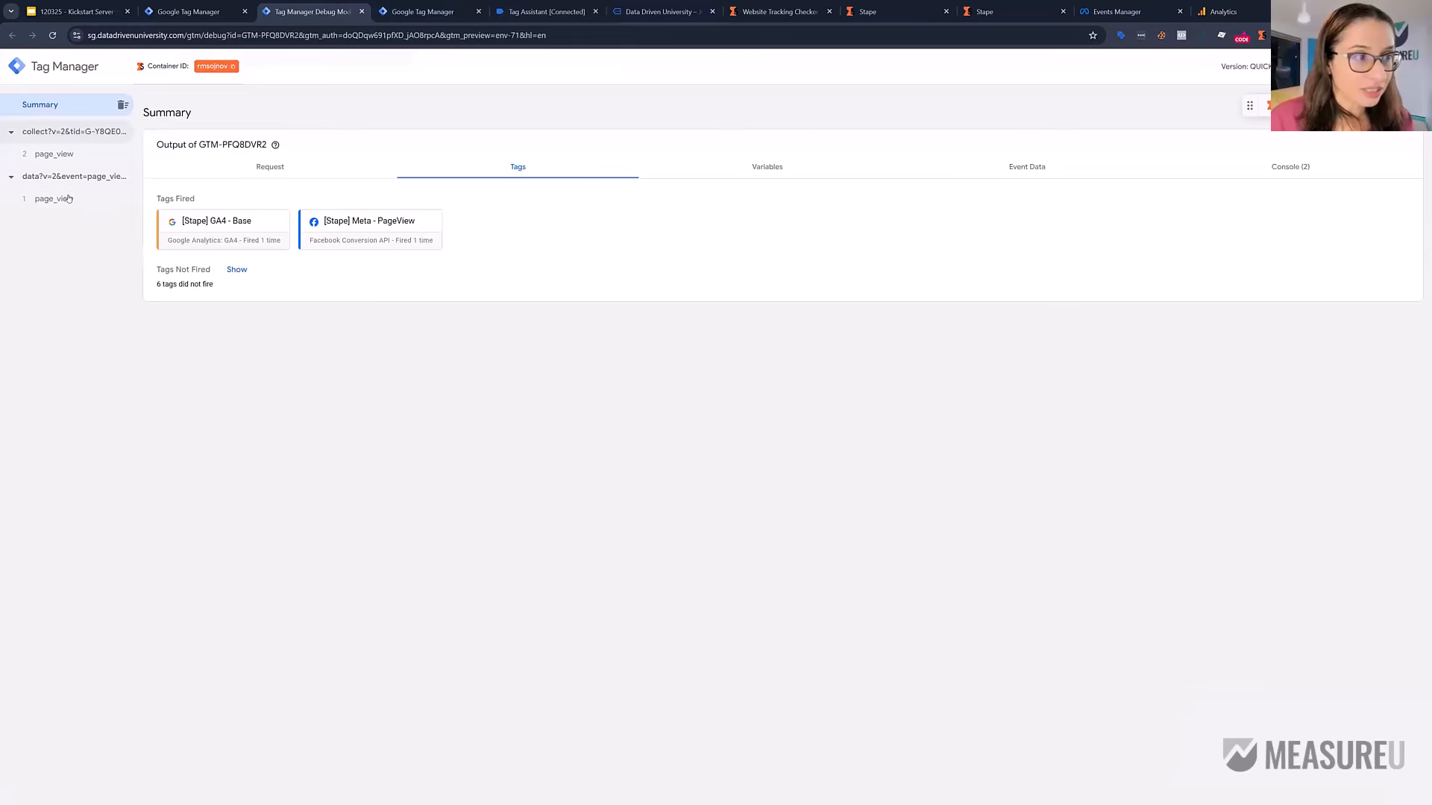
click(82, 198)
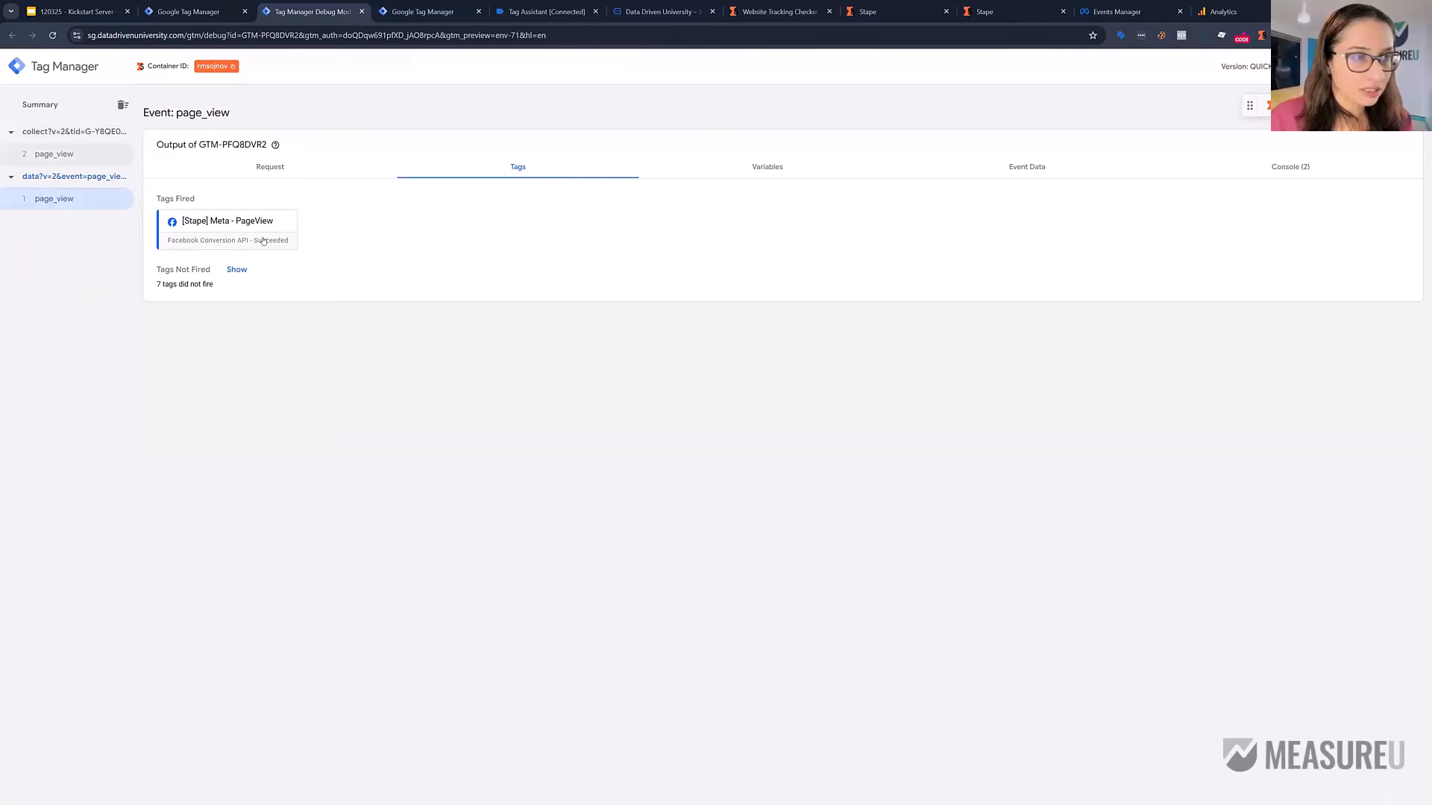
click(228, 220)
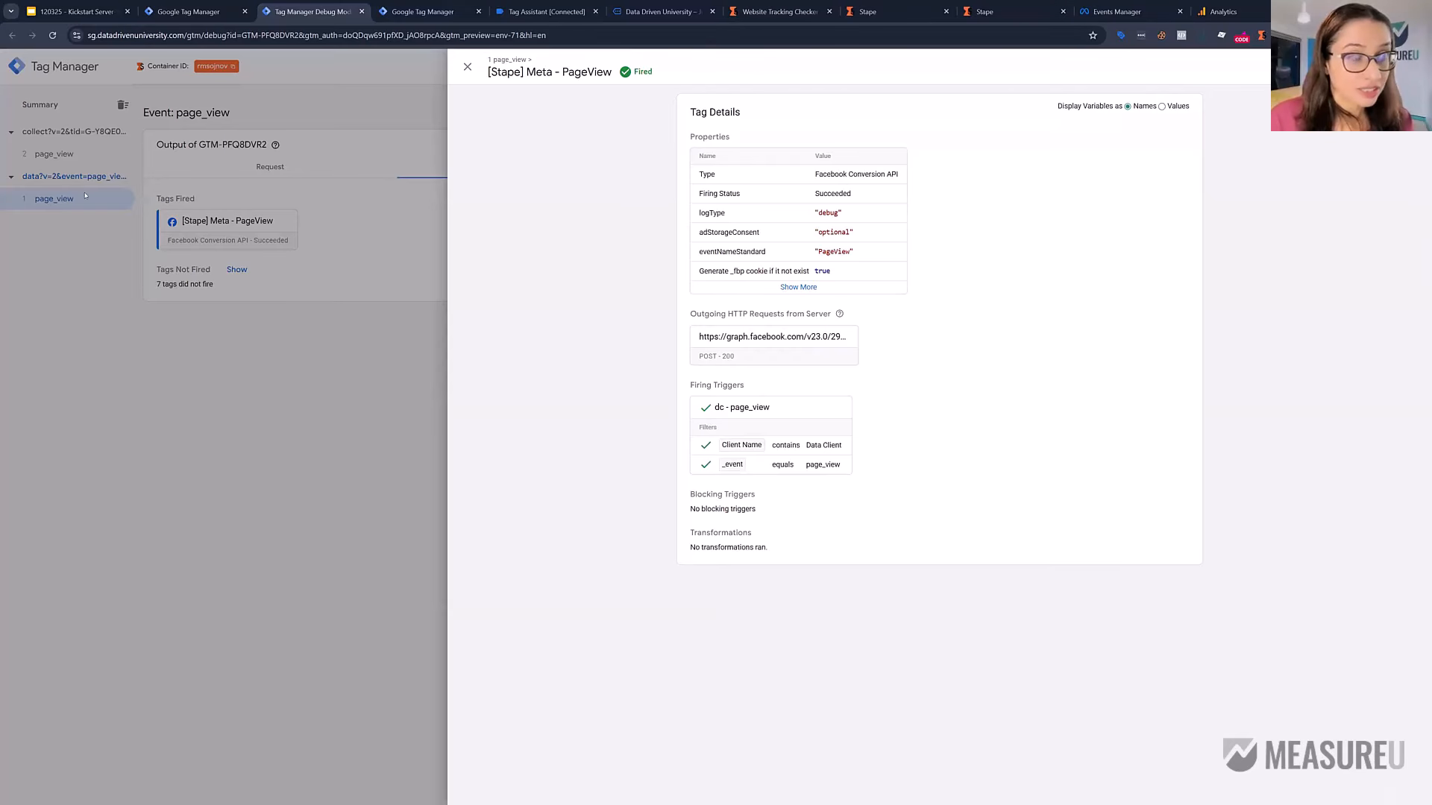
click(349, 183)
click(54, 199)
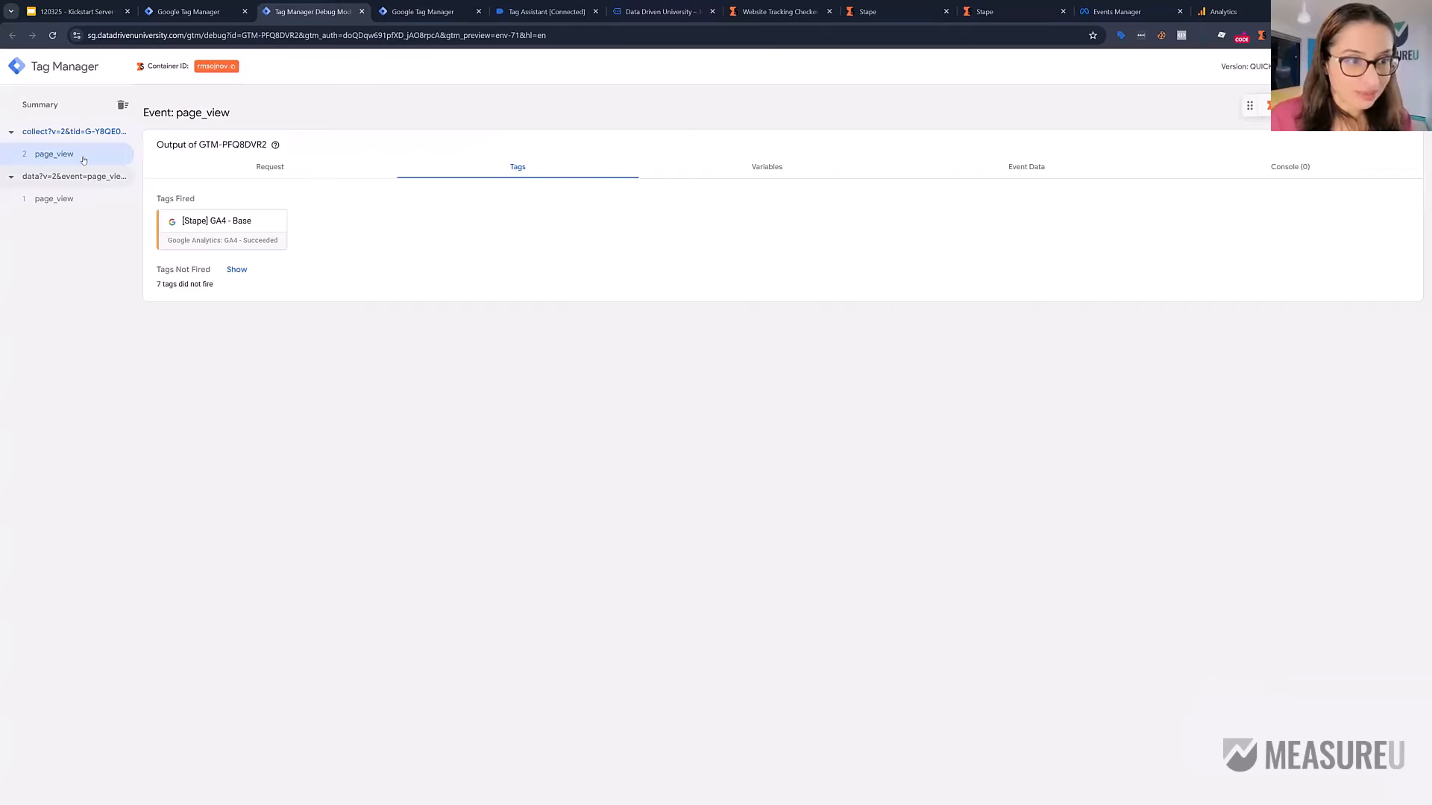
click(99, 155)
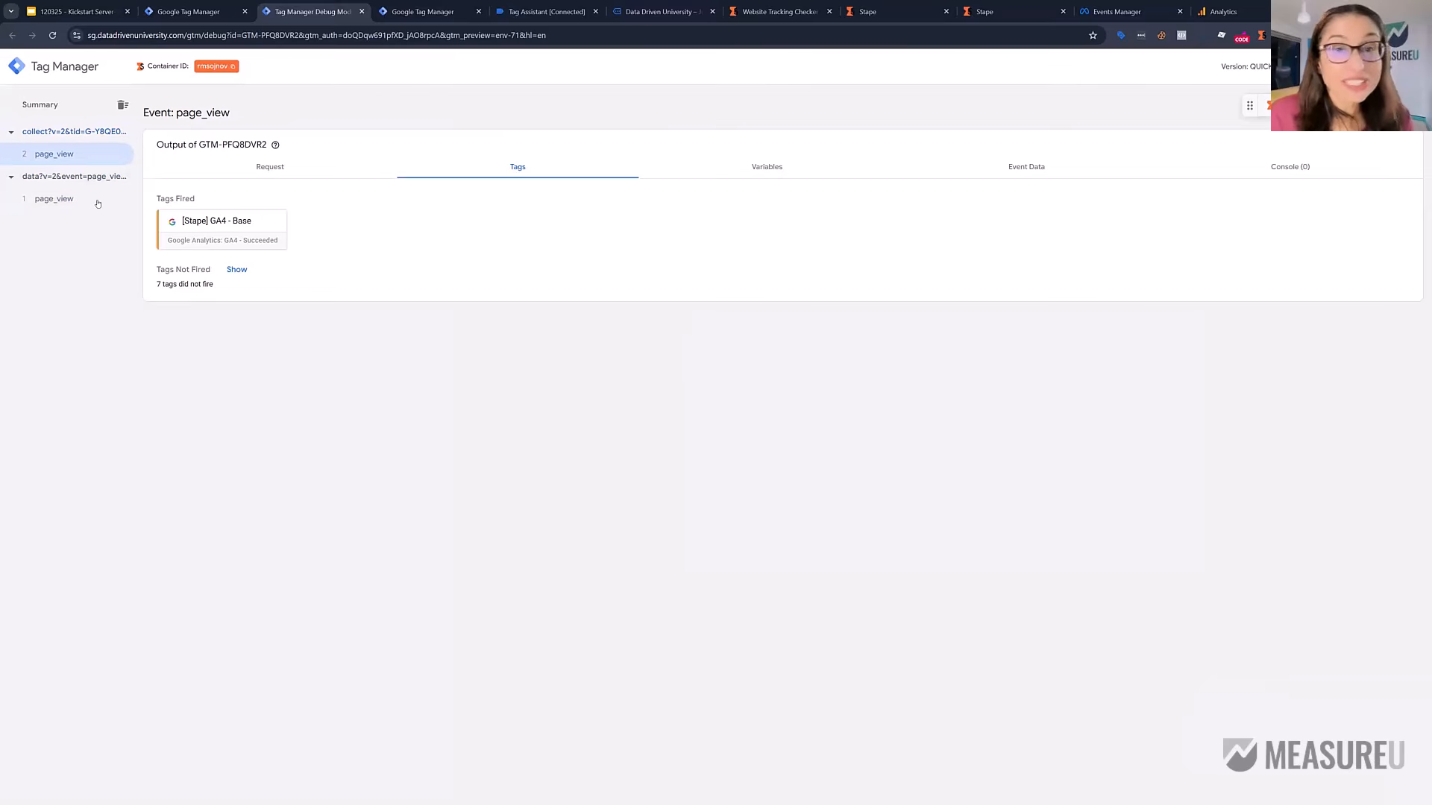
click(98, 202)
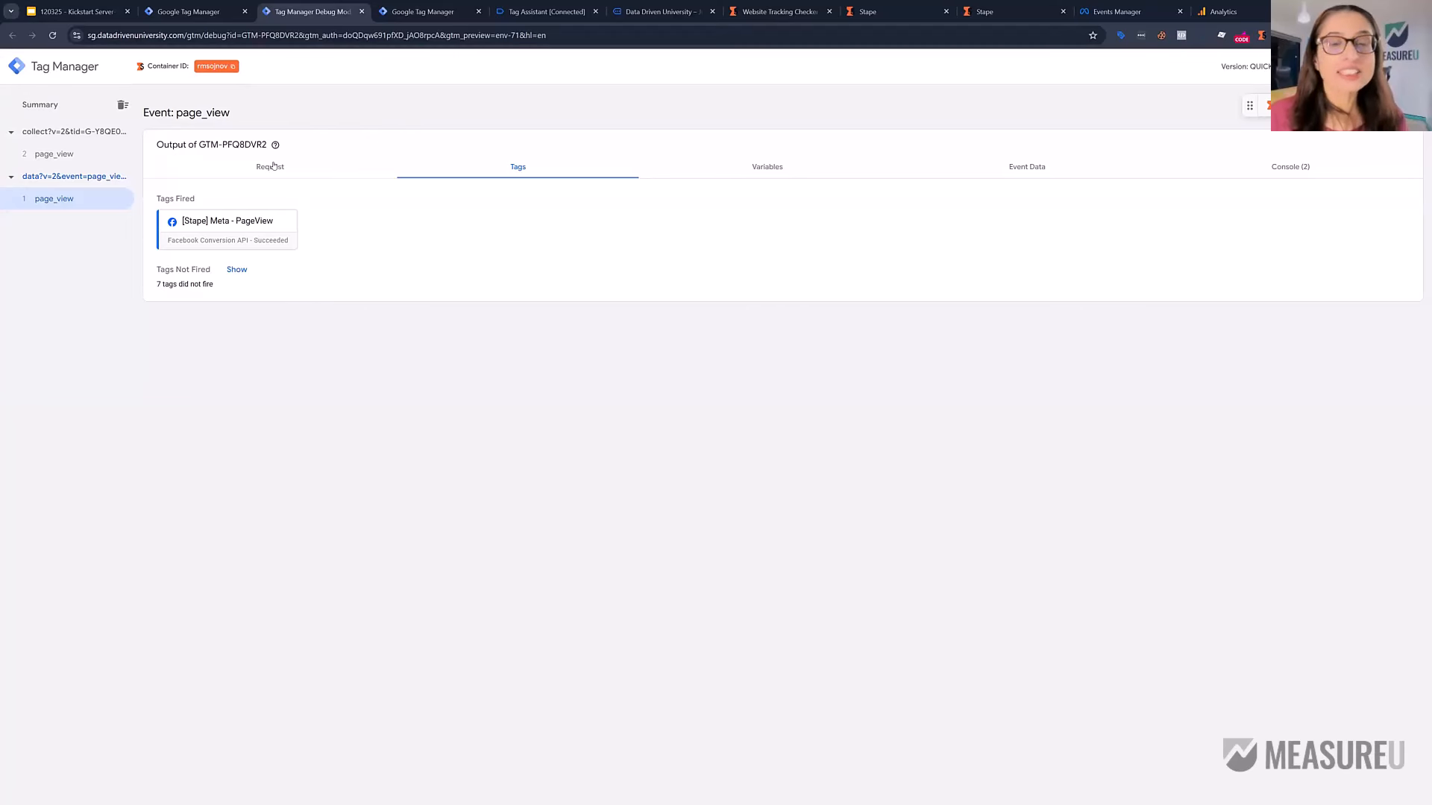
click(780, 11)
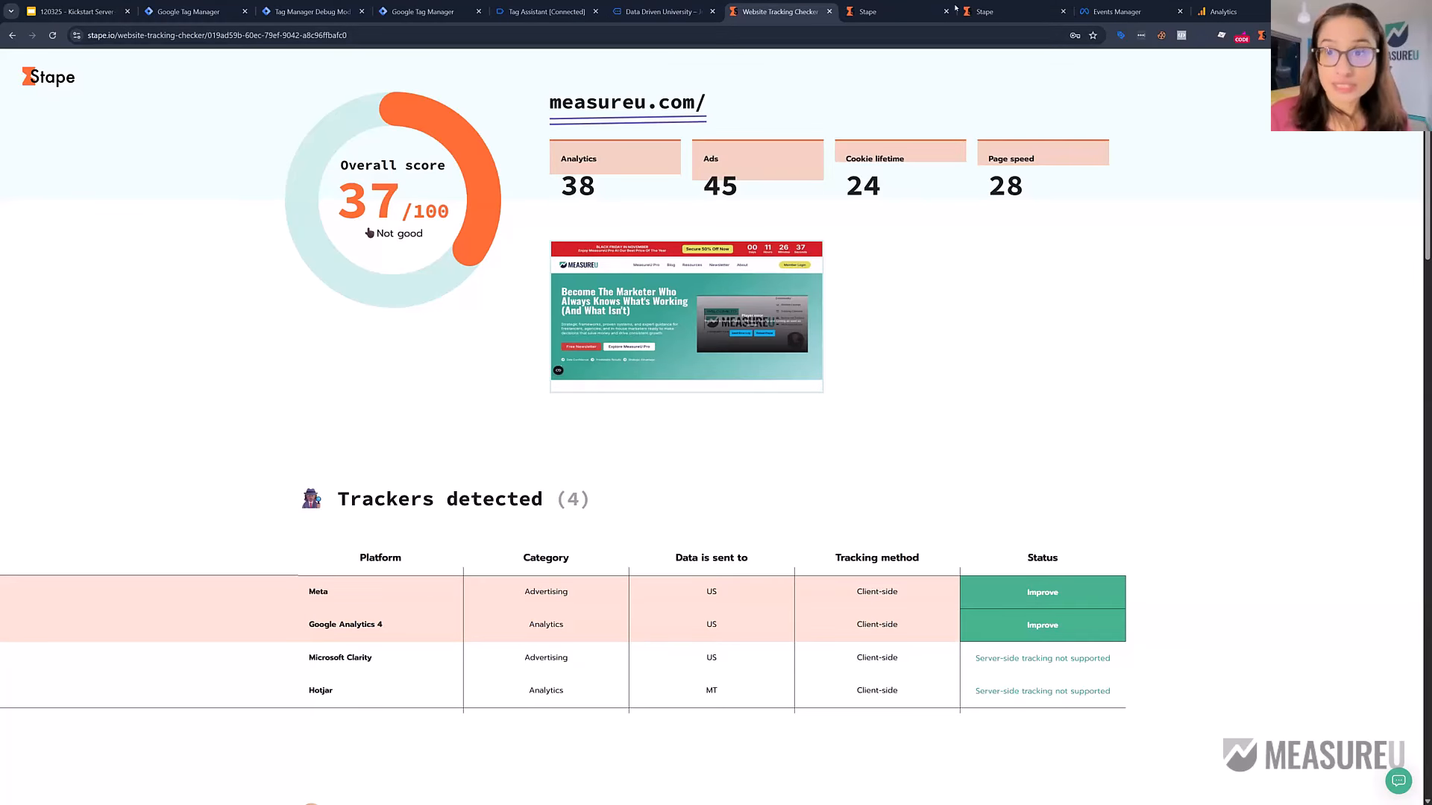
click(978, 13)
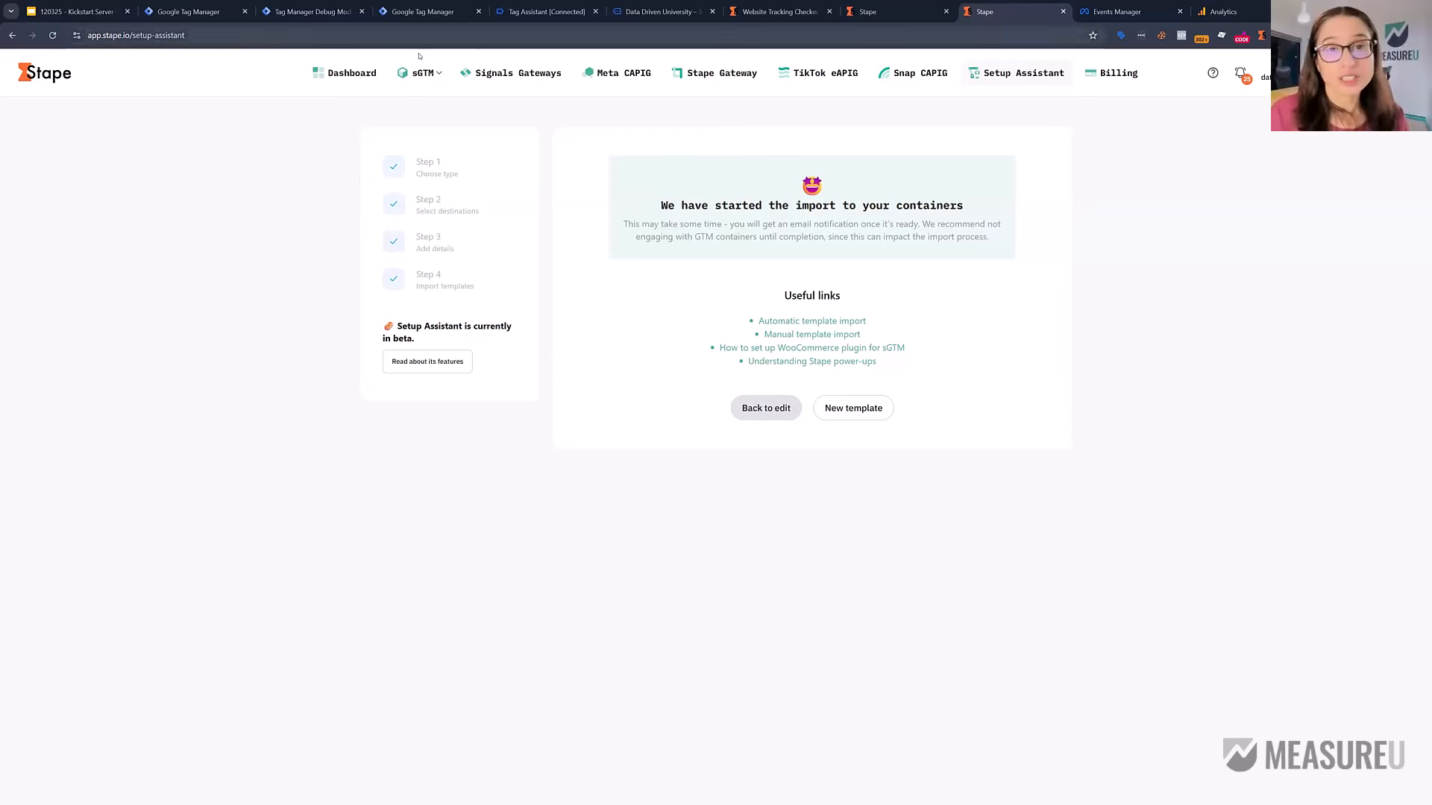
click(638, 10)
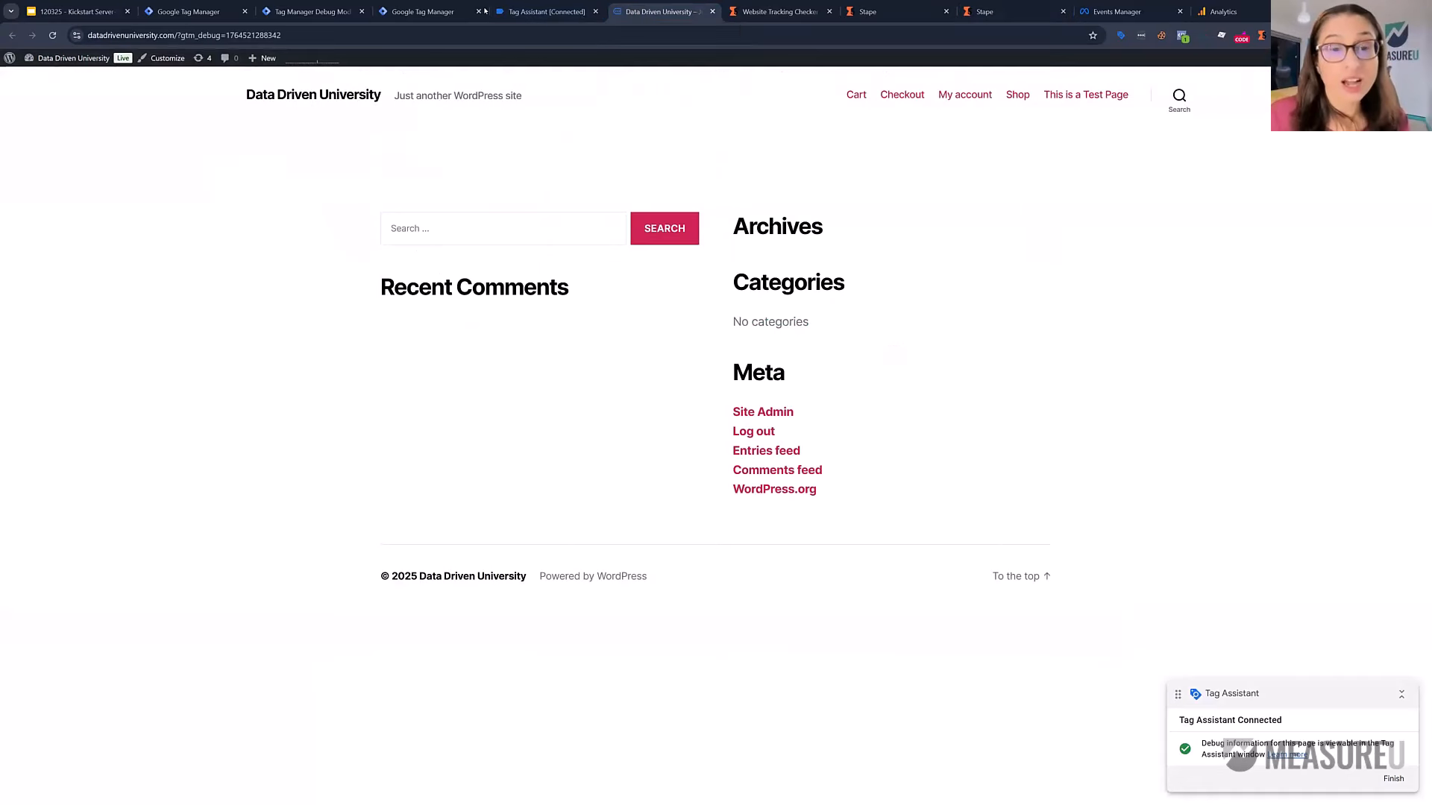
Step: Return to Tag Assistant and inspect the full property list of the web container's fired [Stape] Meta - PageView tag
click(546, 11)
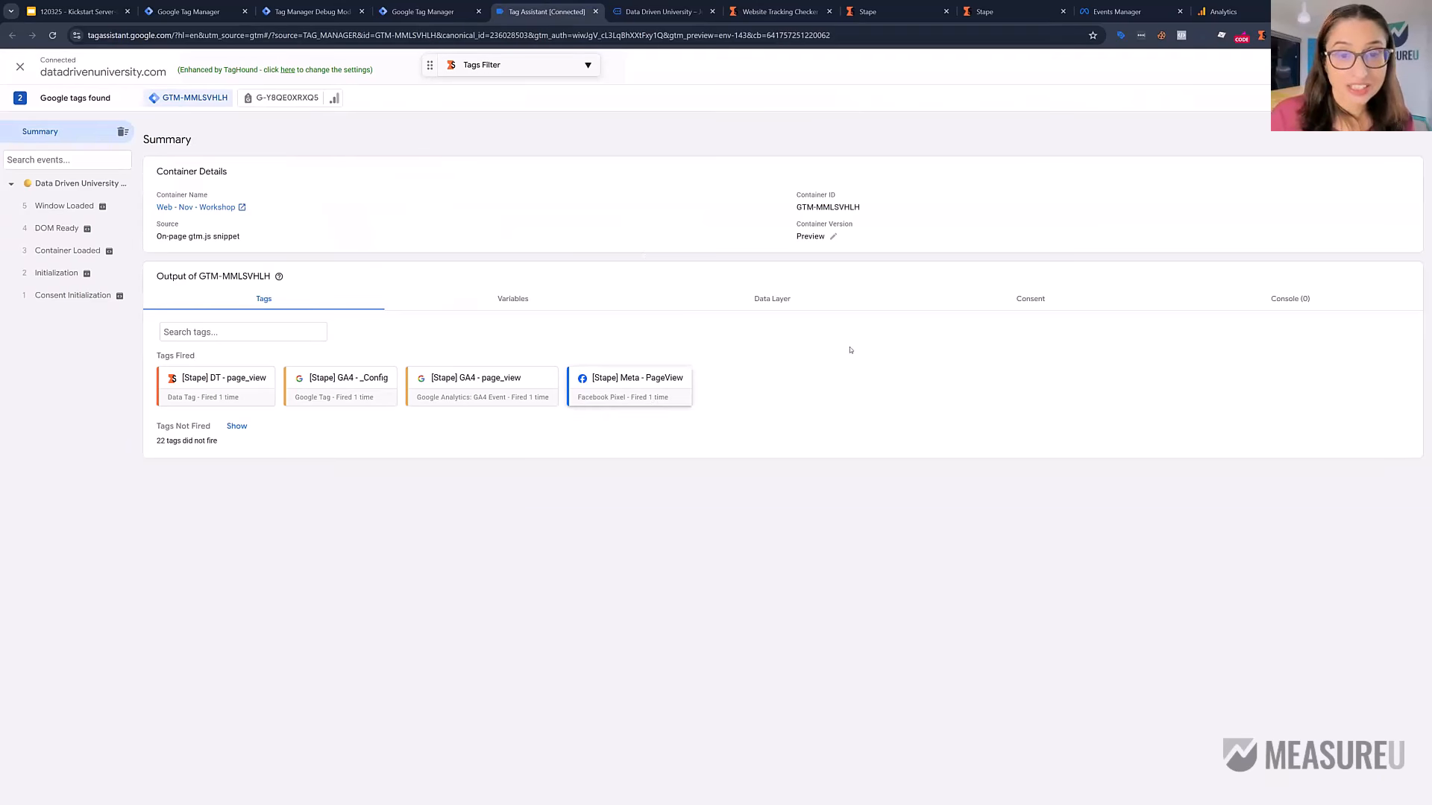
click(630, 384)
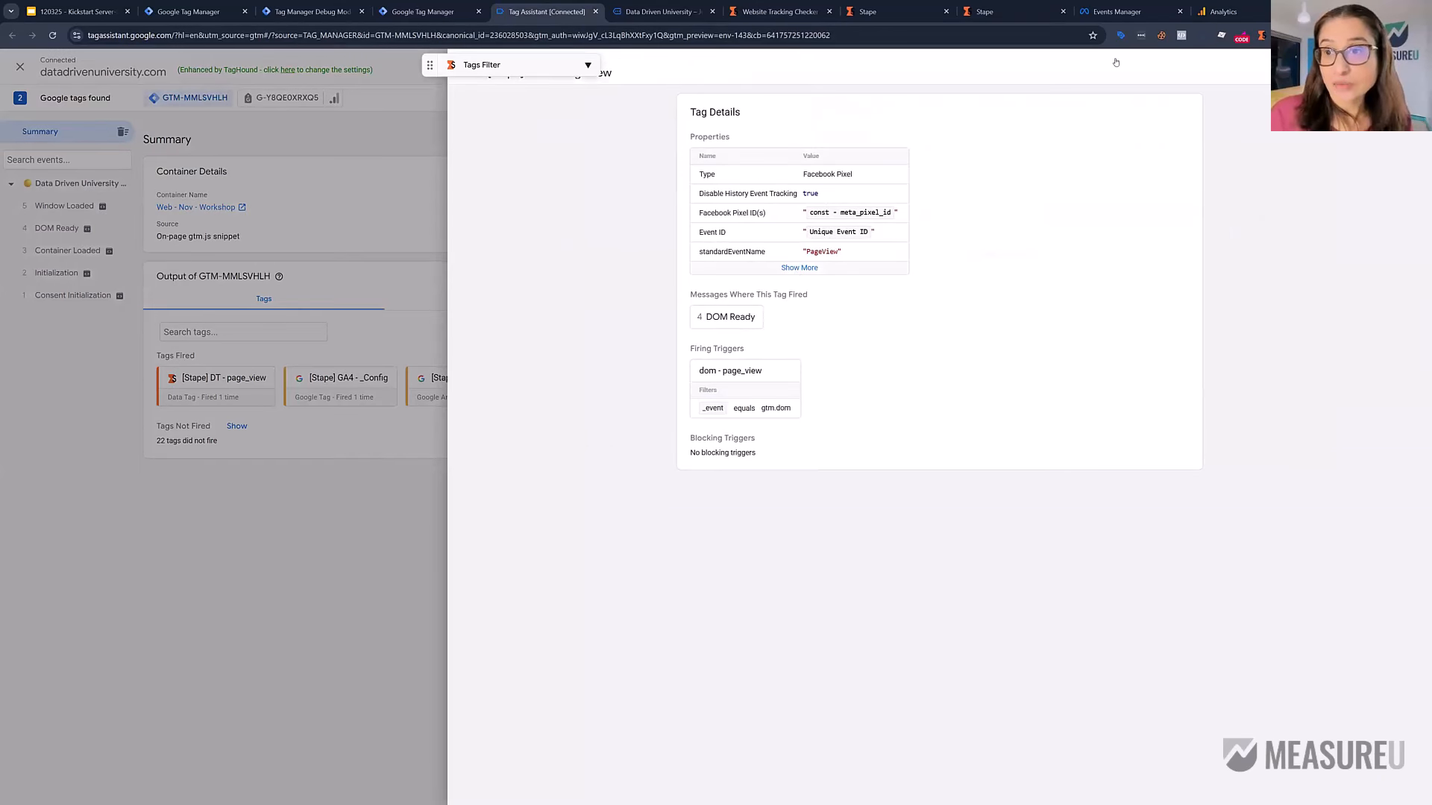
click(798, 268)
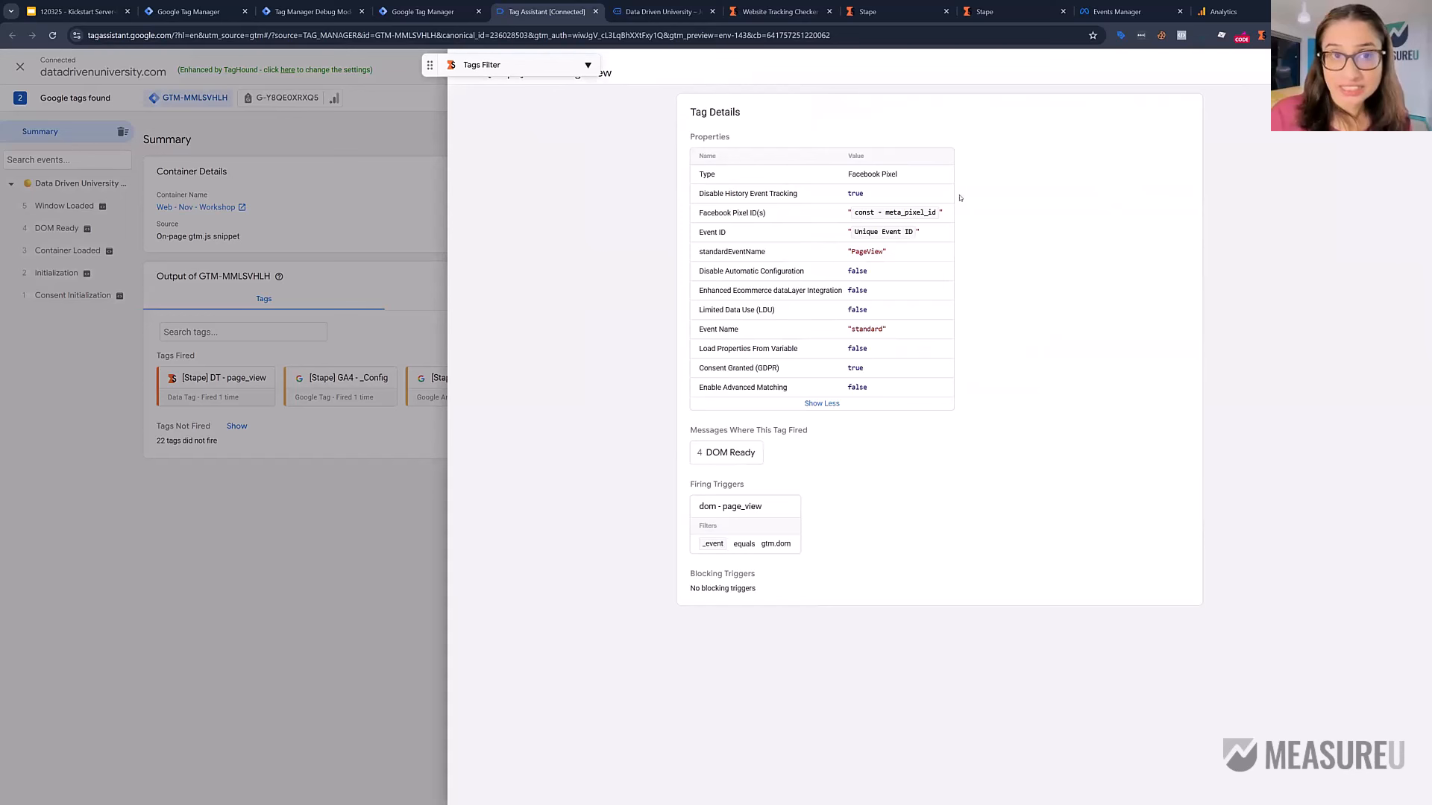
click(105, 225)
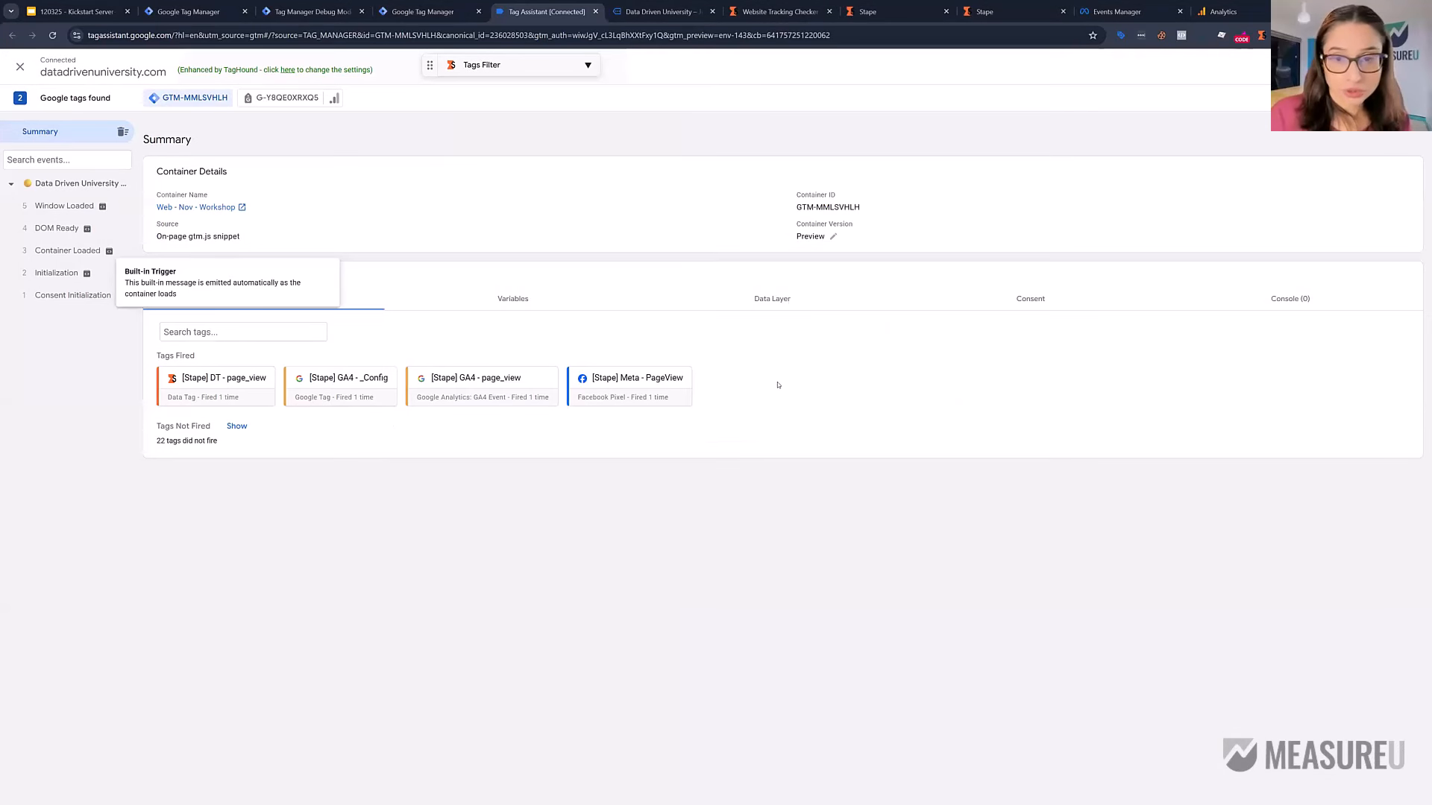
Step: Examine the Event ID value sent by the web [Stape] Meta - PageView tag on DOM Ready and check the Container Loaded event
click(630, 384)
click(727, 317)
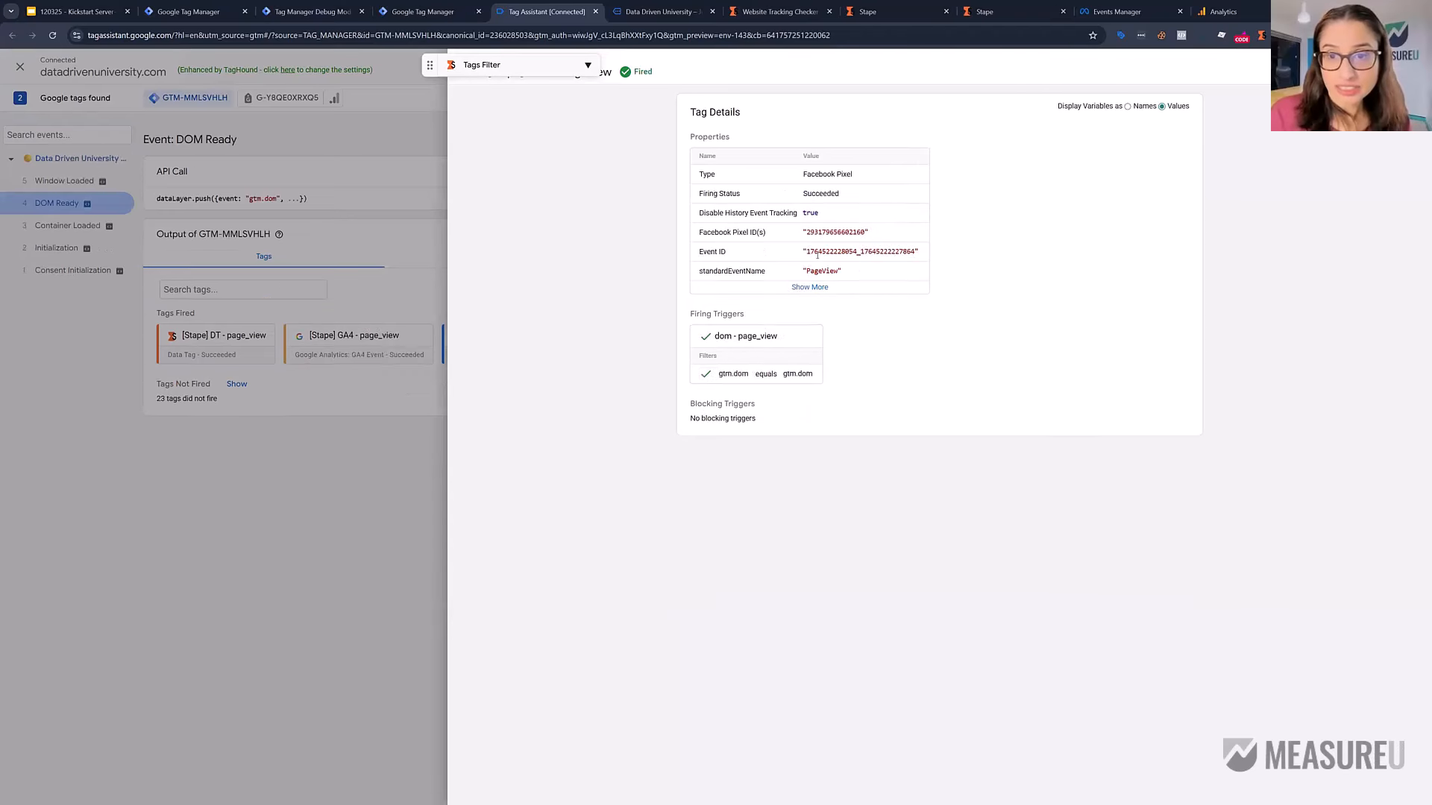
drag(821, 251, 938, 252)
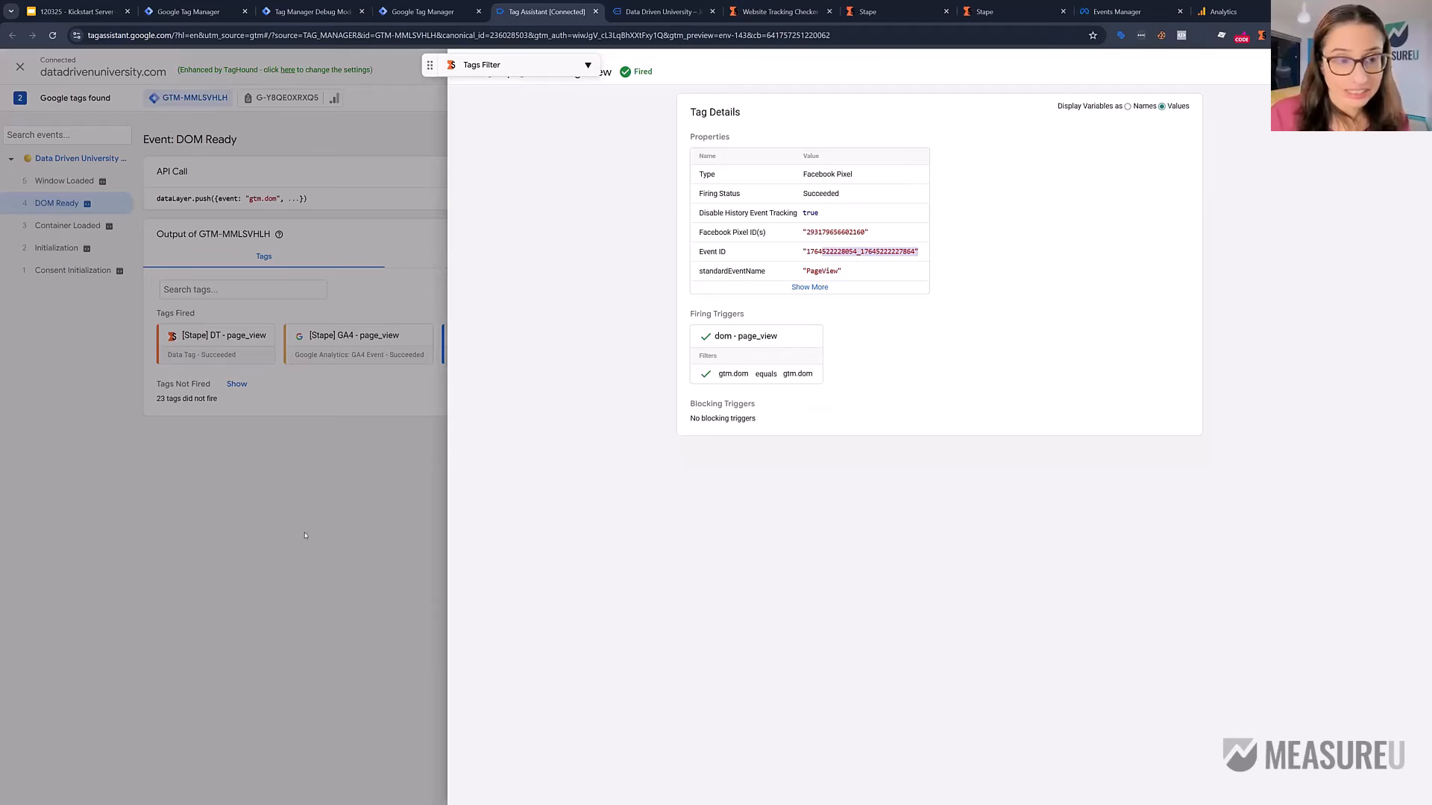
click(437, 311)
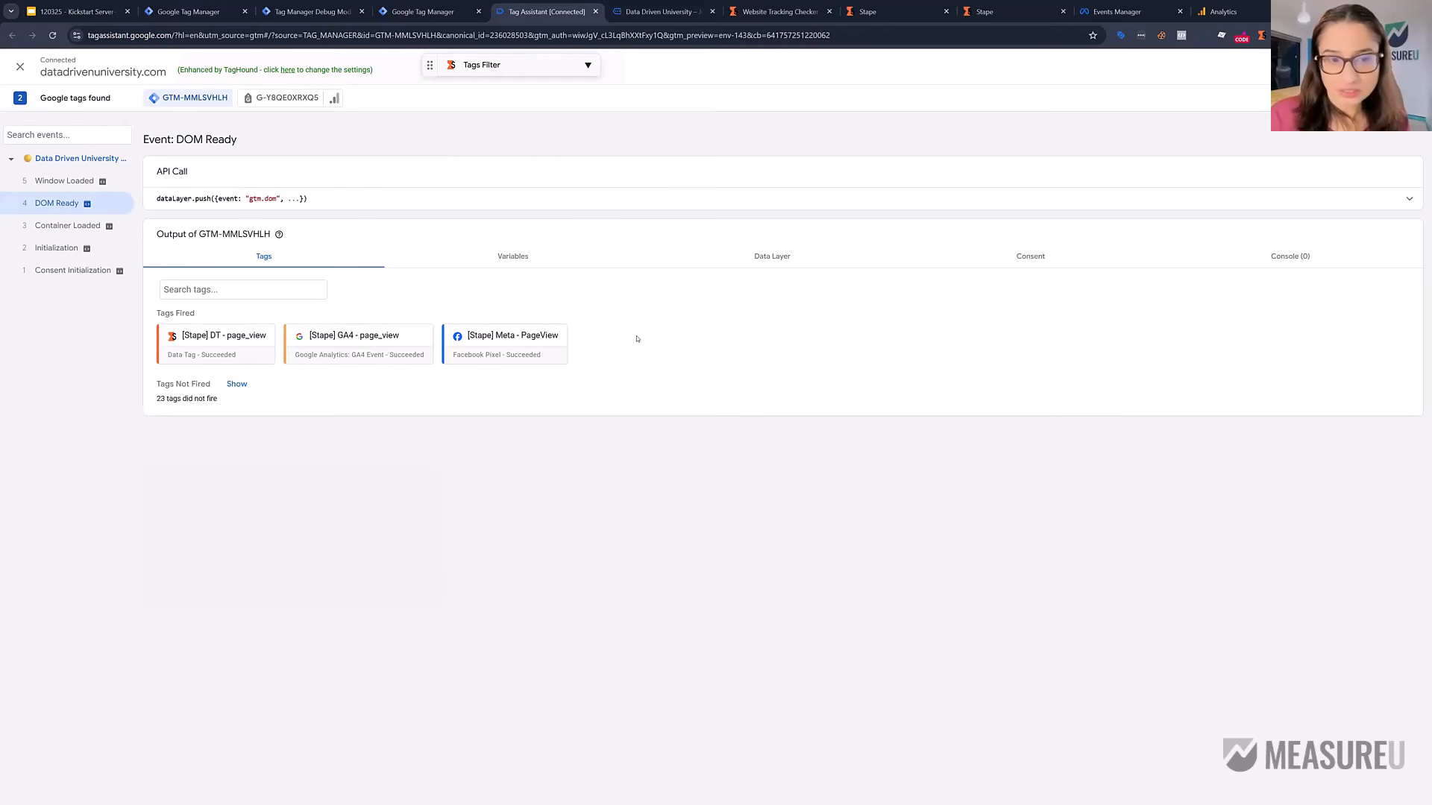
click(72, 224)
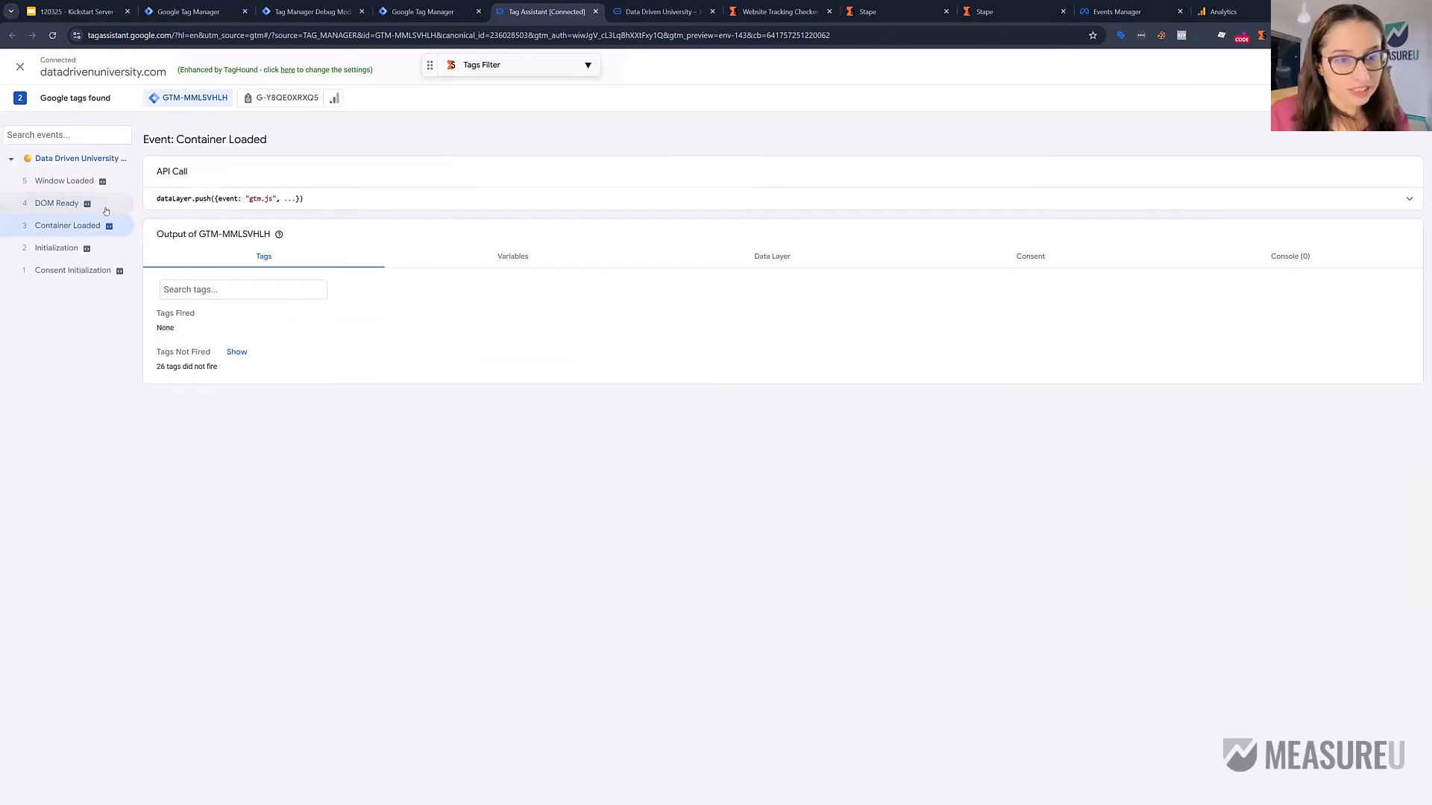
click(106, 211)
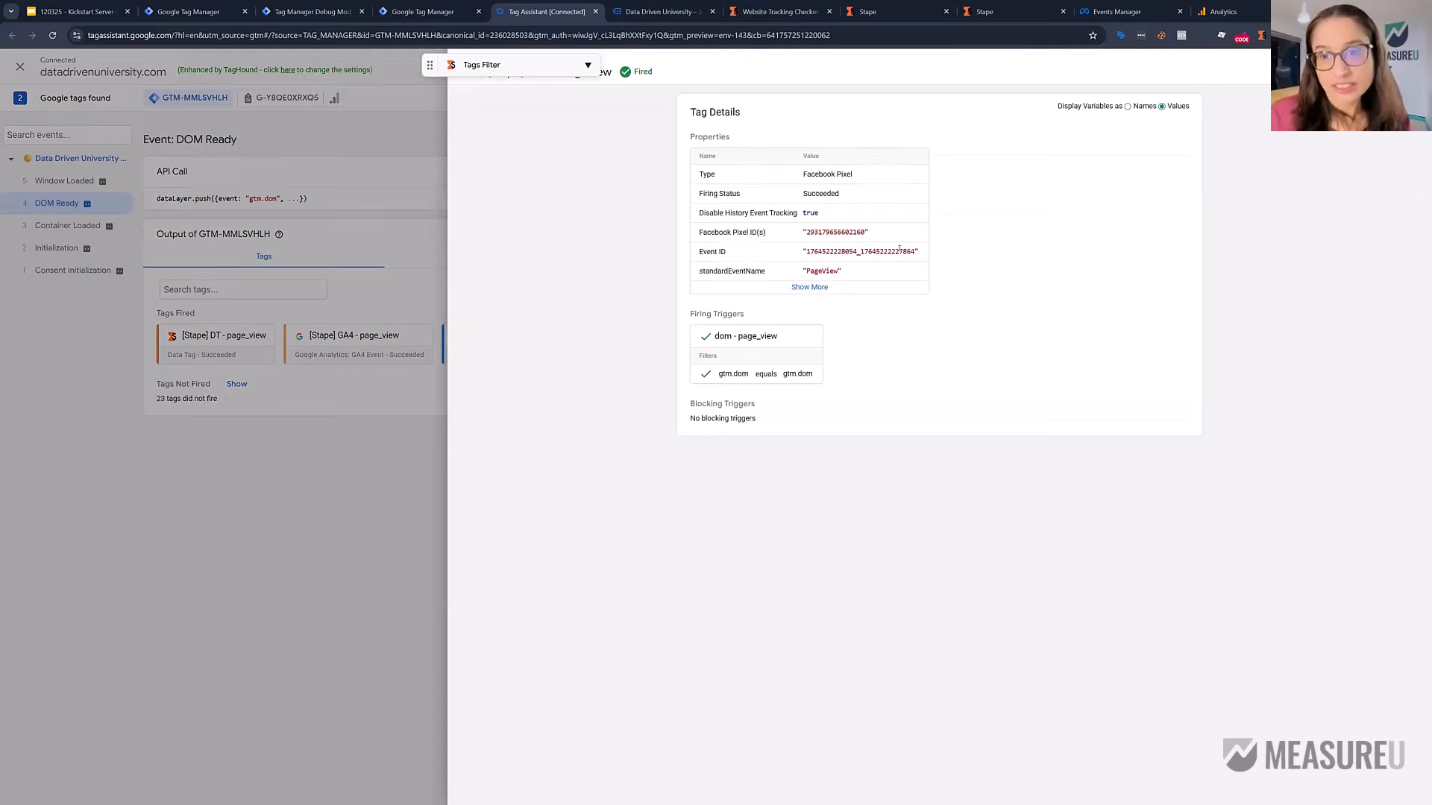
click(395, 400)
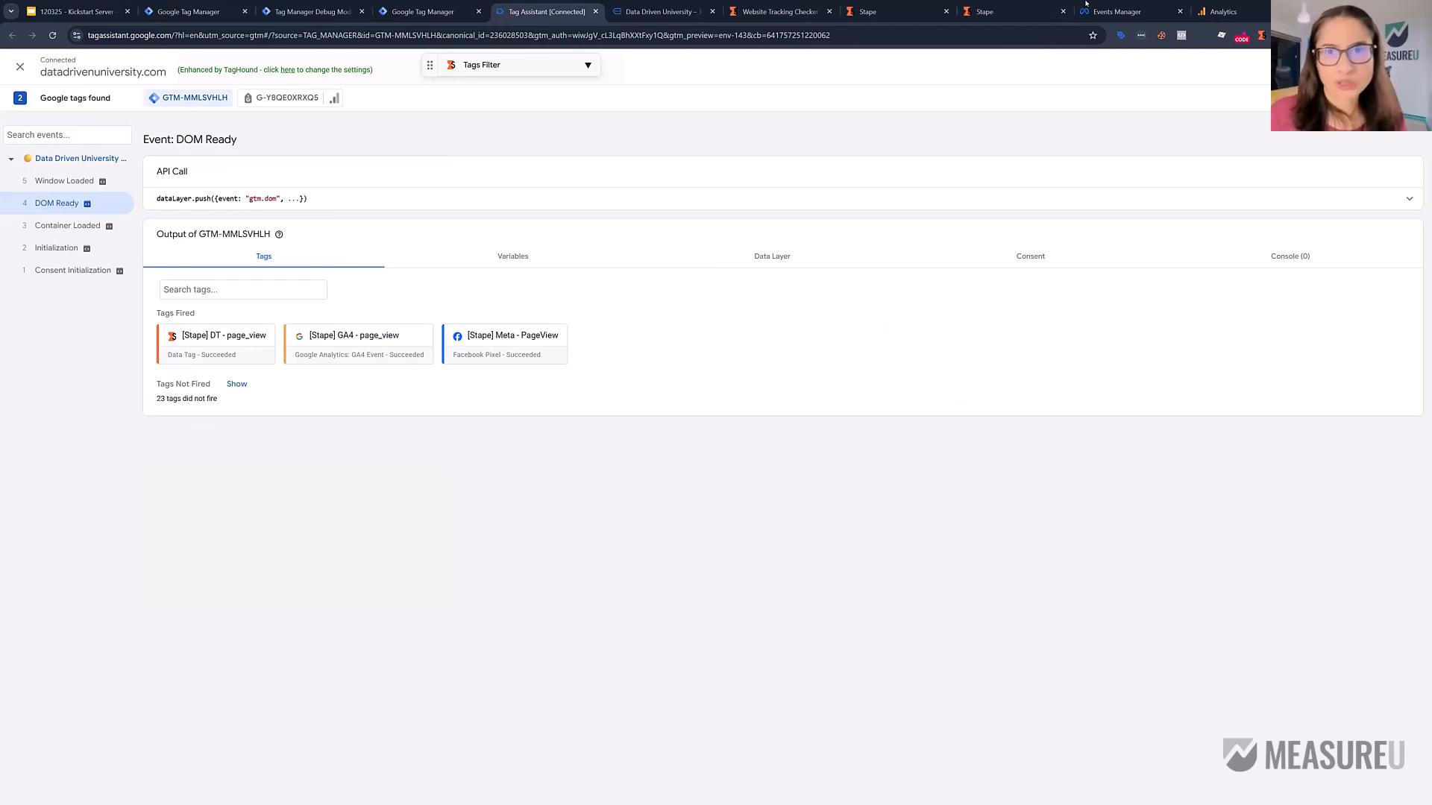
Step: Switch to Stape's Setup Assistant and go back through the import and destination ID steps to the Step 2 destination selection
click(1003, 11)
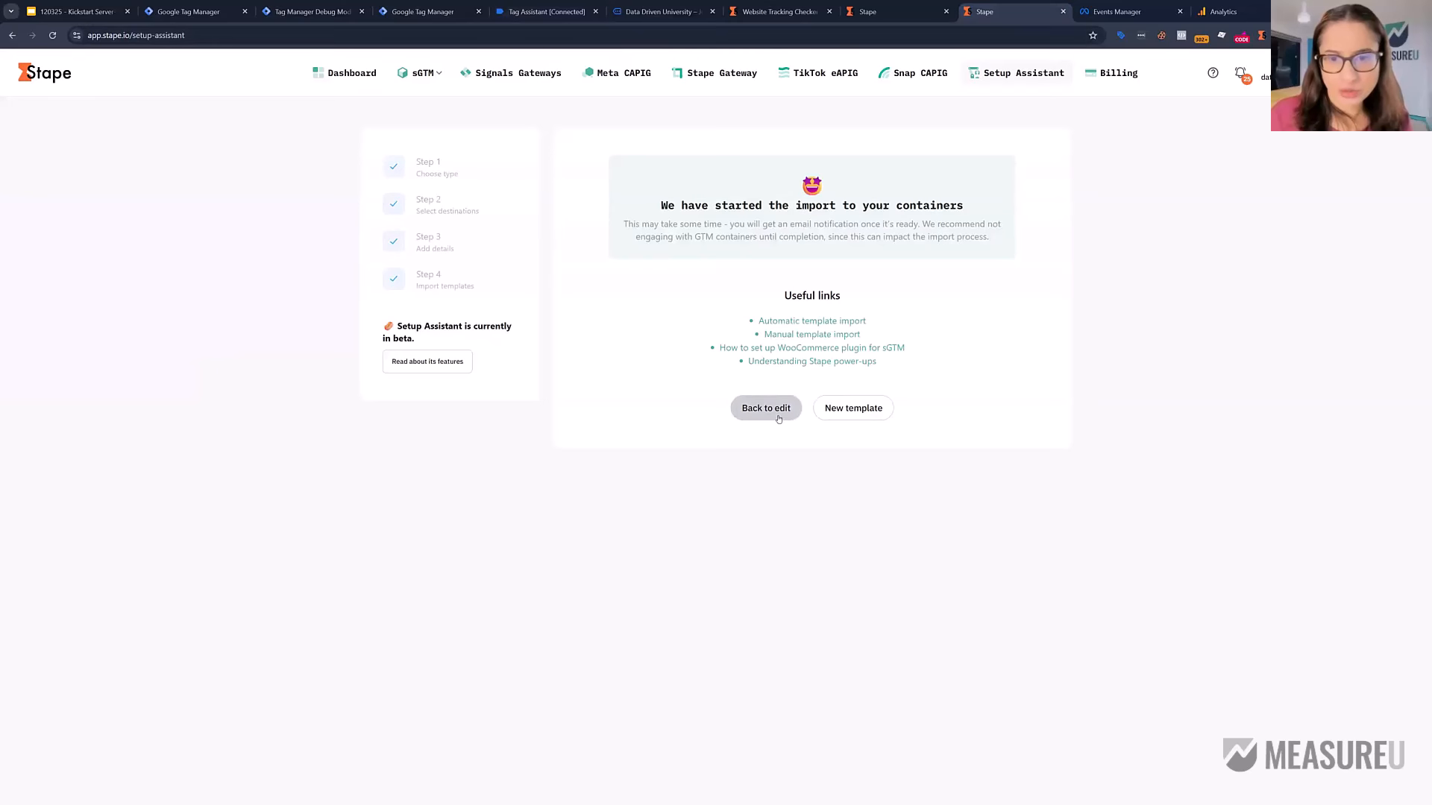
click(778, 418)
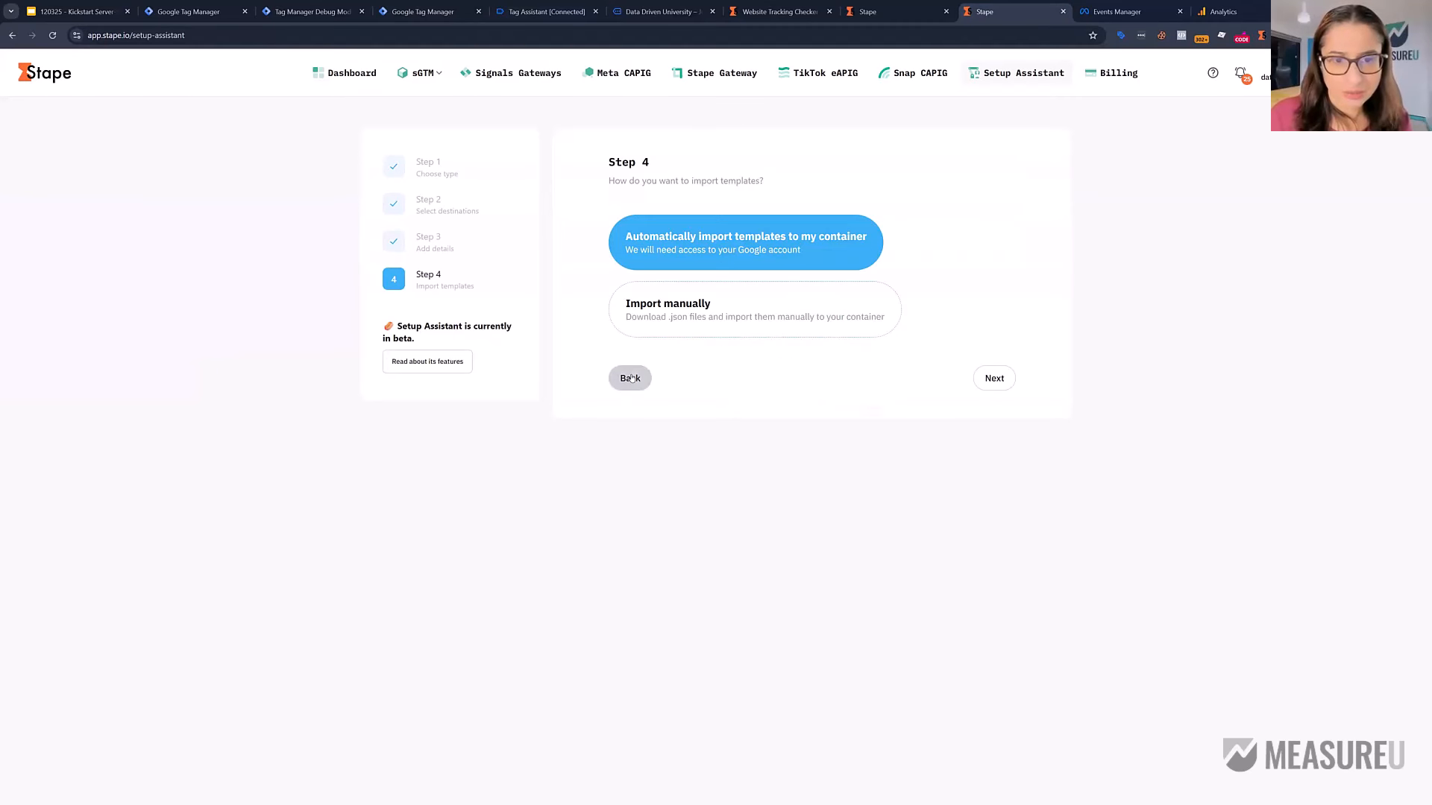
click(631, 378)
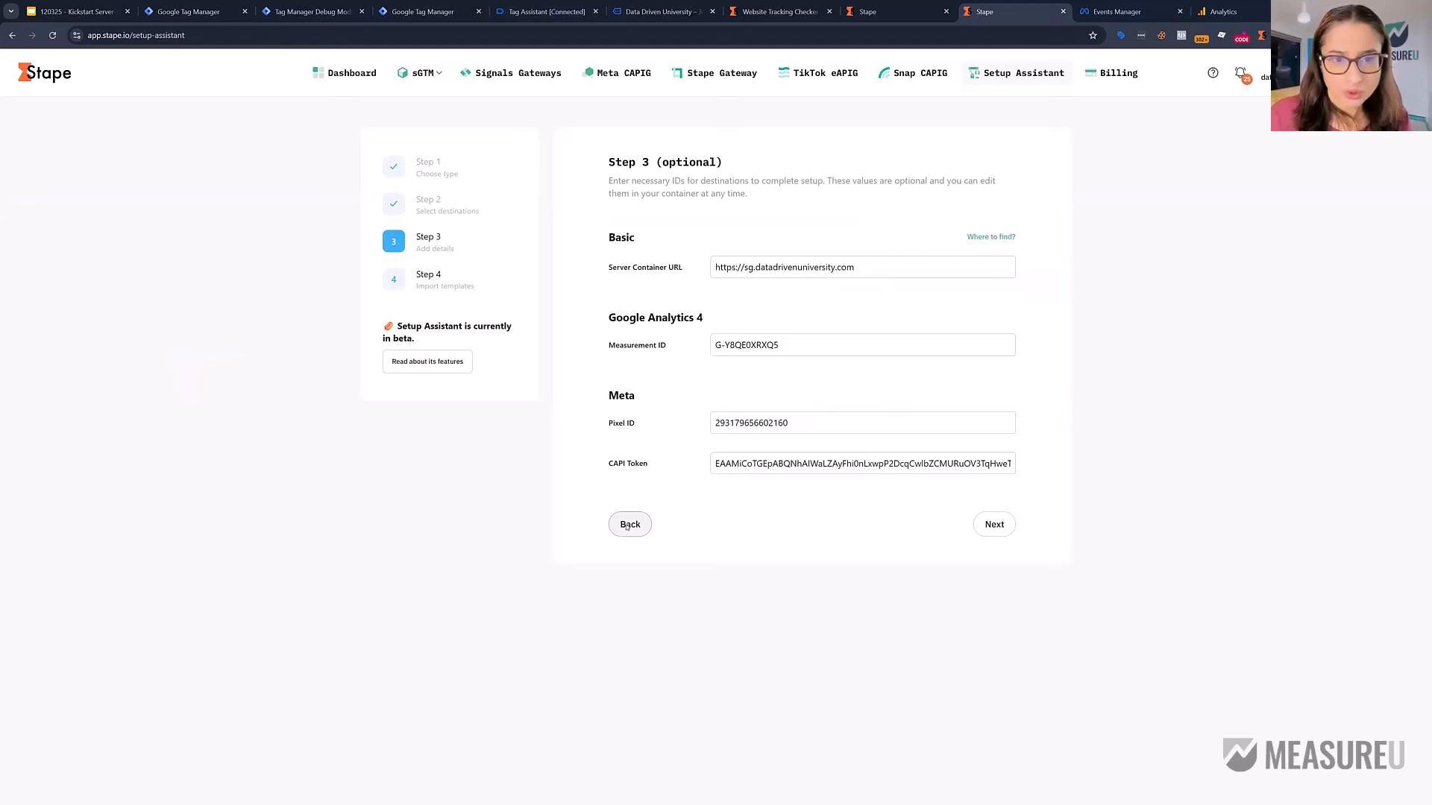
click(627, 526)
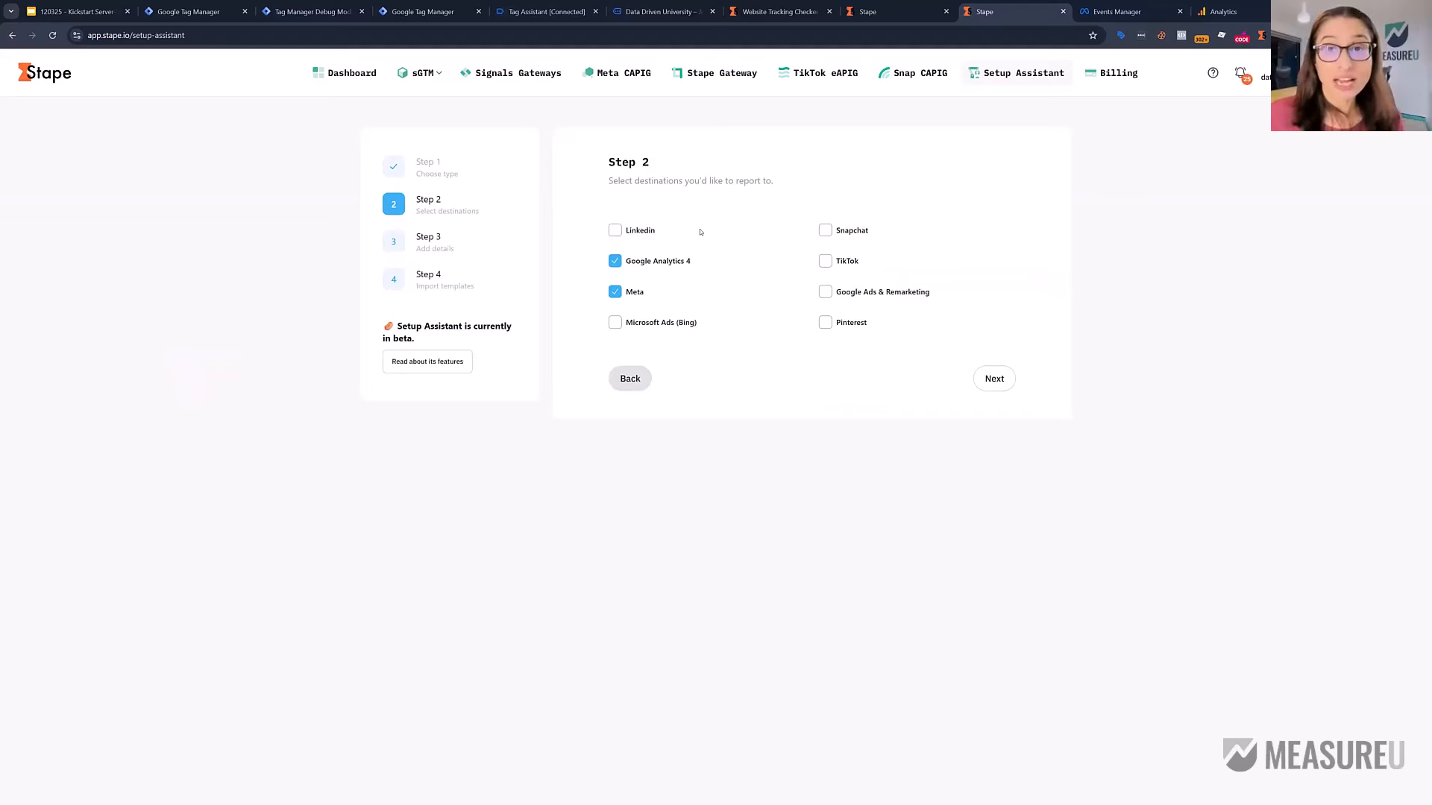
click(805, 12)
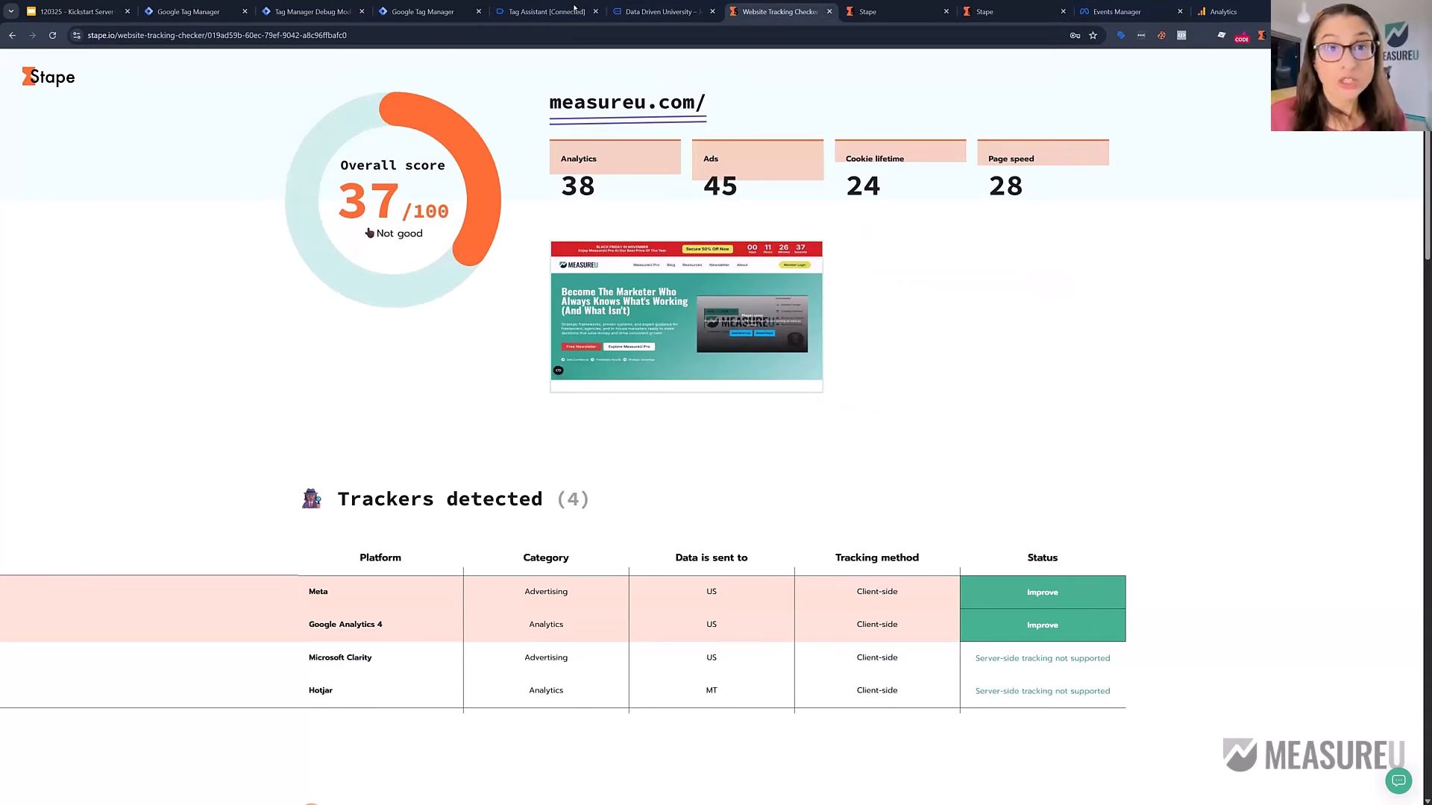
click(1005, 18)
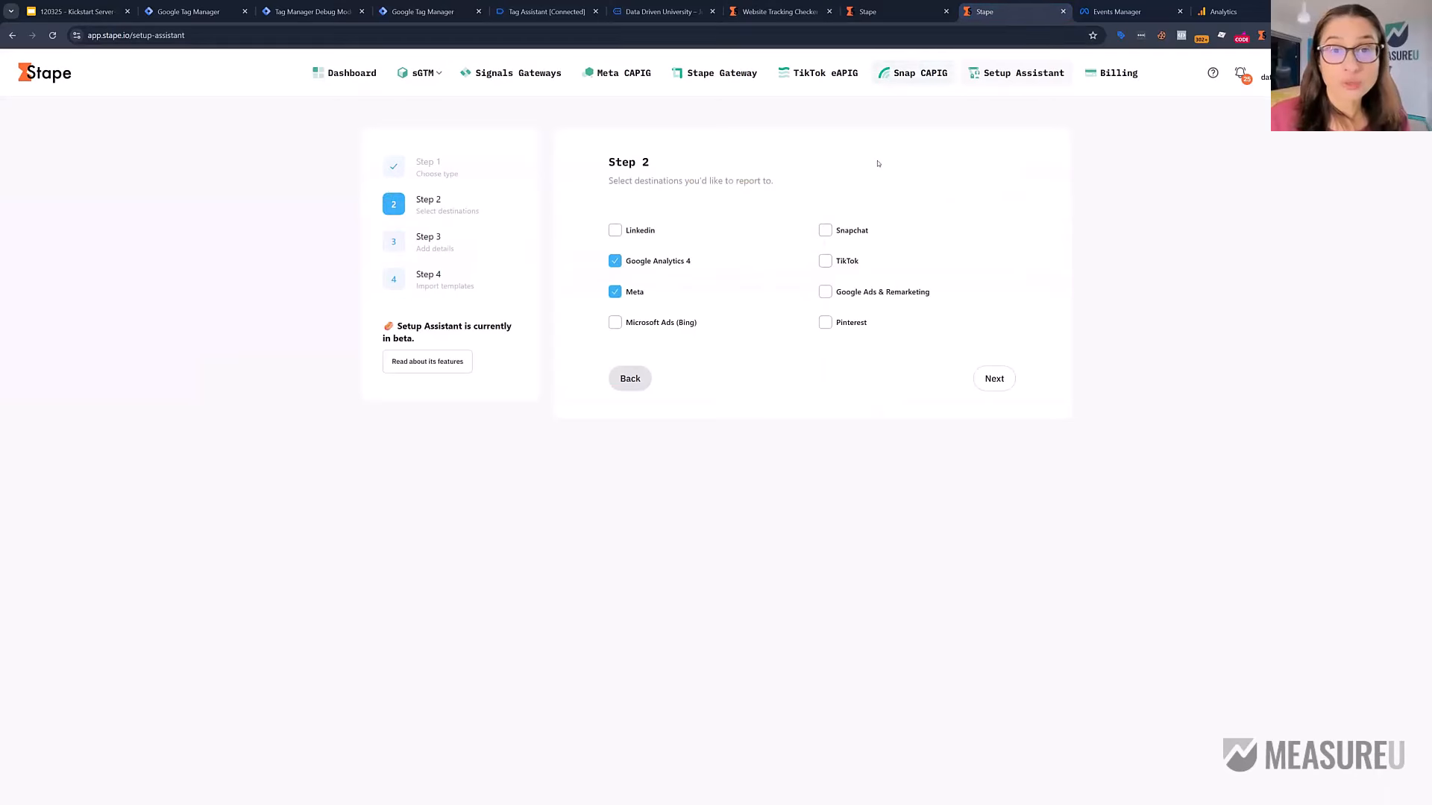